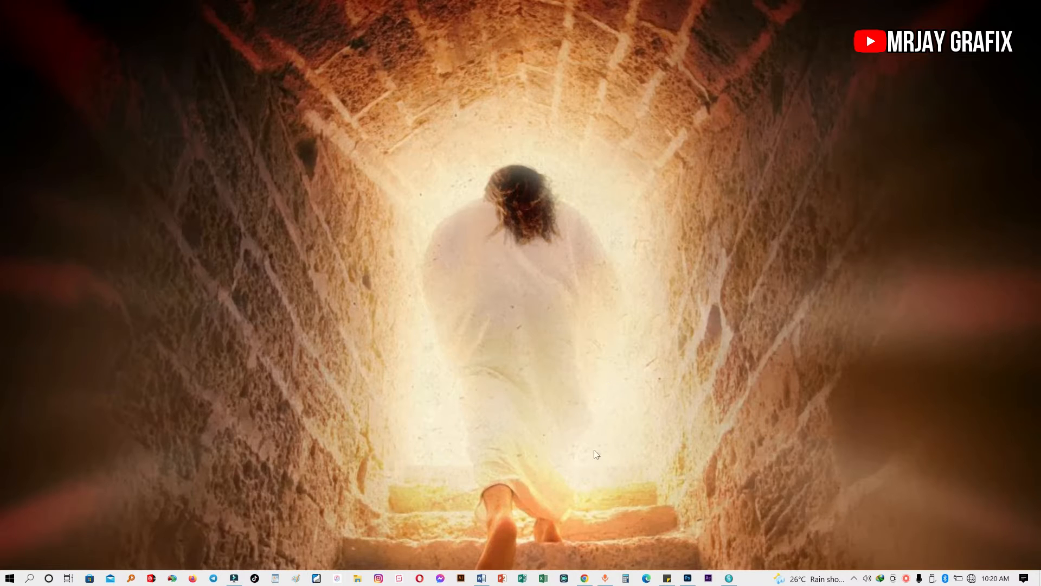
Step: Switch to Photoshop and start a new document from the Print presets
{"action": "left_click", "coordinate": [687, 578]}
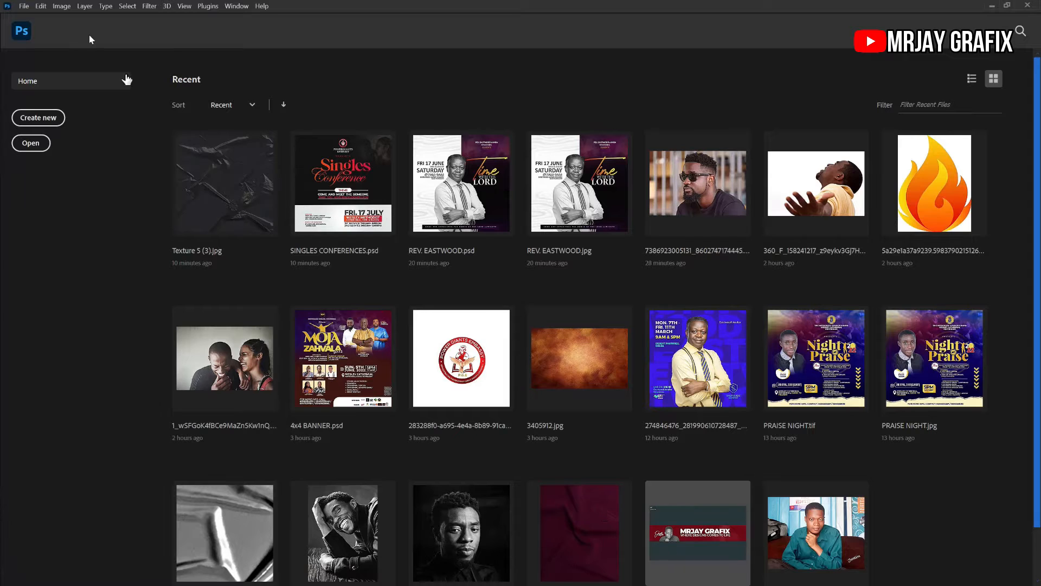
{"action": "left_click", "coordinate": [30, 120]}
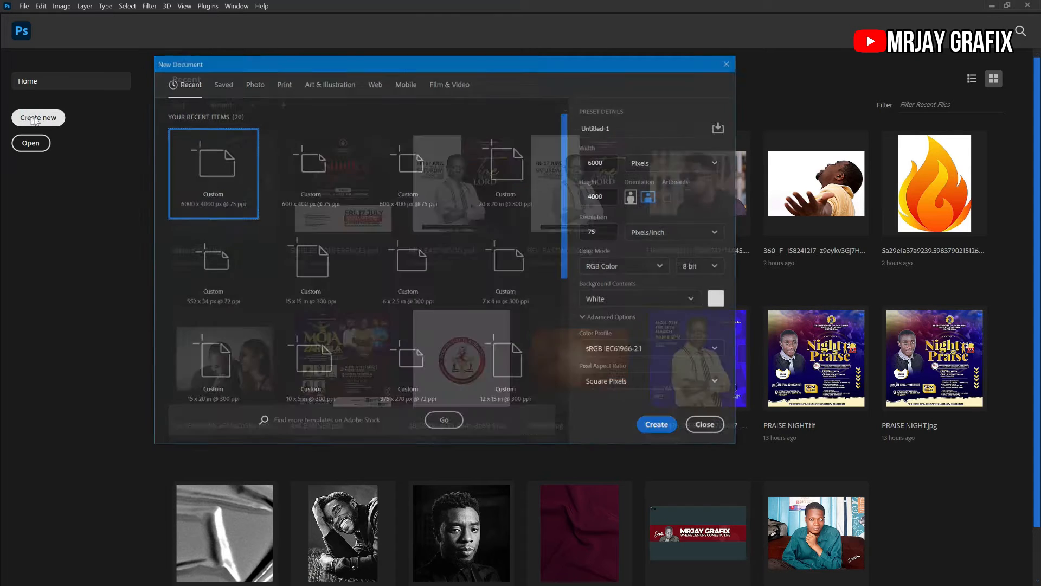
{"action": "left_click", "coordinate": [729, 63]}
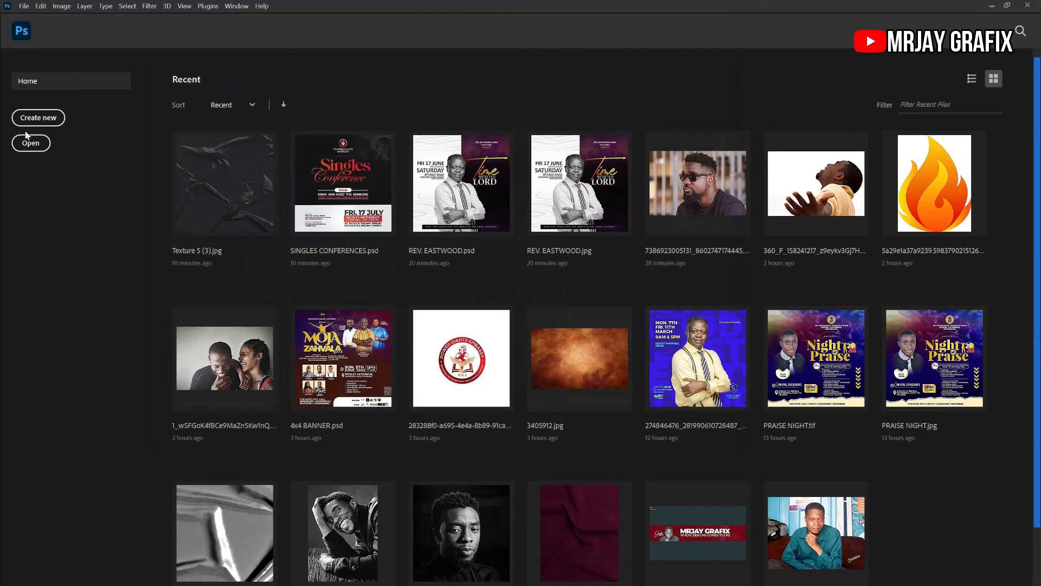
{"action": "left_click", "coordinate": [27, 117]}
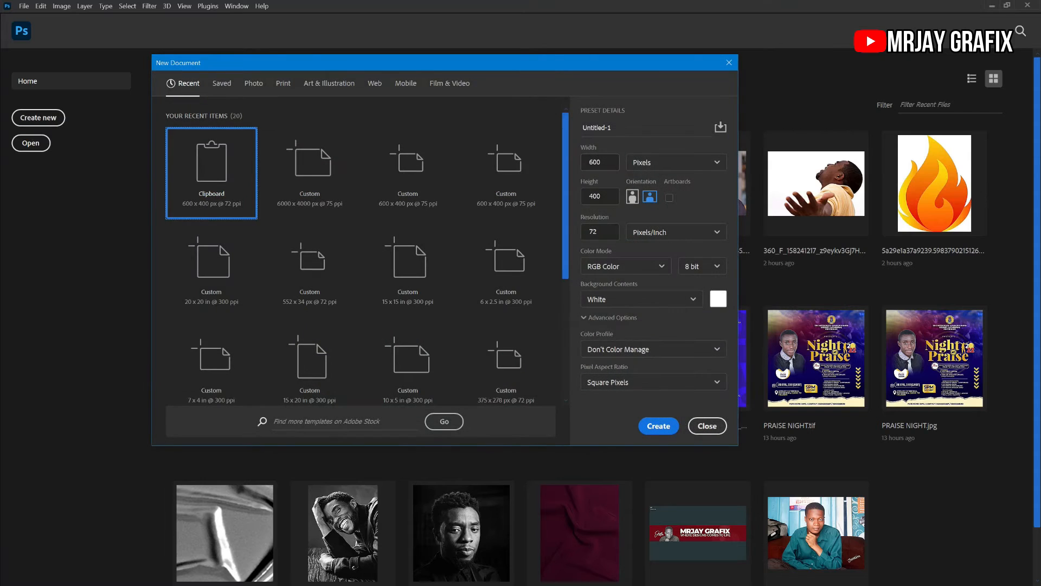
{"action": "left_click", "coordinate": [281, 84]}
Step: Set the new document's width and height to 1500 pixels each and create it
{"action": "left_click_drag", "start_coordinate": [601, 162], "coordinate": [566, 164]}
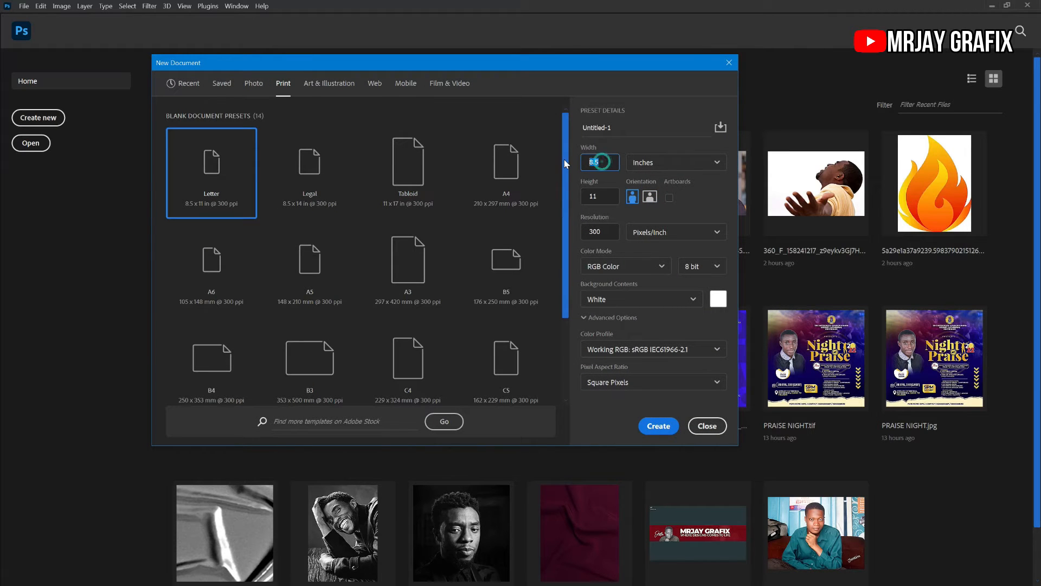
{"action": "left_click", "coordinate": [656, 162]}
{"action": "left_click", "coordinate": [649, 184]}
{"action": "left_click_drag", "start_coordinate": [606, 161], "coordinate": [562, 187]}
{"action": "type", "text": "1500"}
{"action": "key", "text": "Tab"}
{"action": "type", "text": "1"}
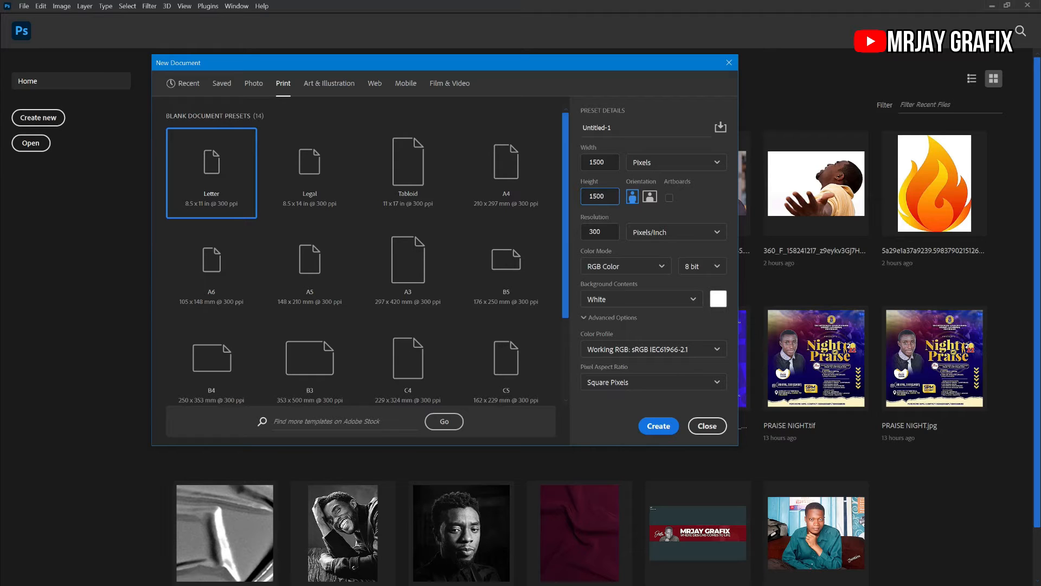
{"action": "key", "text": "Tab"}
{"action": "key", "text": "Return"}
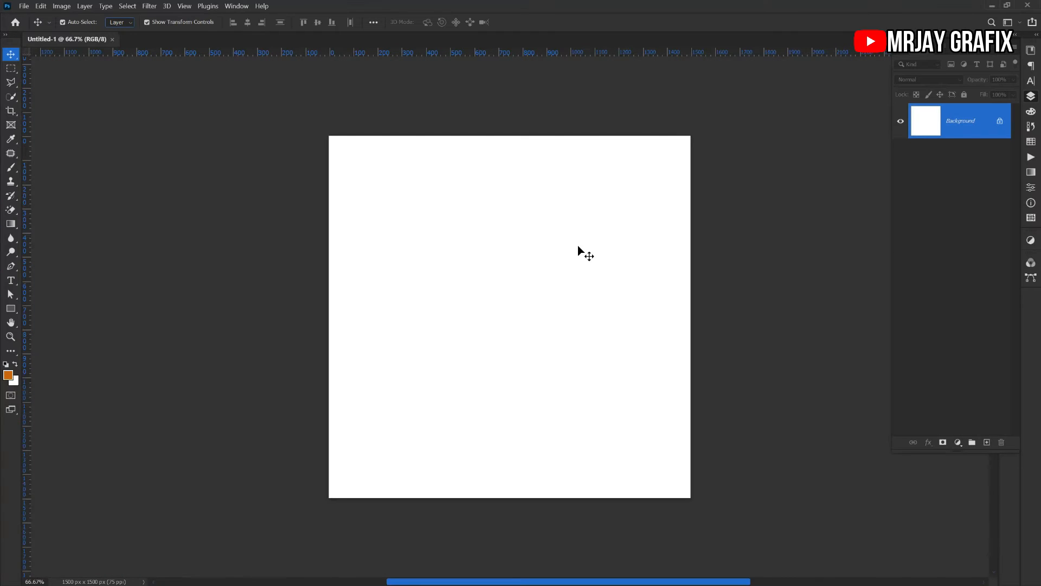
Step: Draw an orange-filled rectangle about 1530 × 1520 px covering the whole canvas, and bring the layer list into view
{"action": "scroll", "coordinate": [463, 293], "scroll_direction": "up", "scroll_amount": 1}
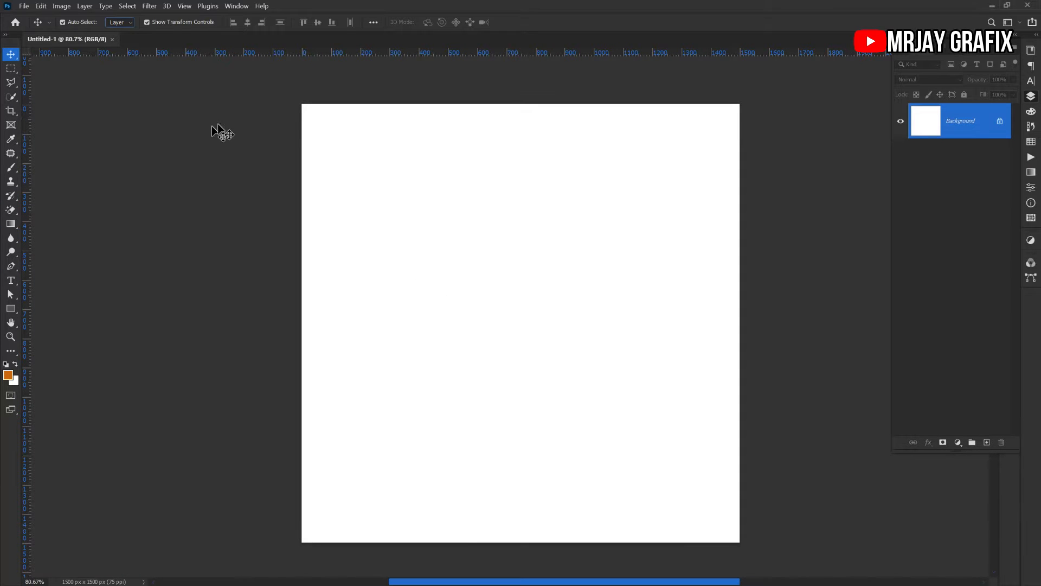
{"action": "scroll", "coordinate": [392, 274], "scroll_direction": "down", "scroll_amount": 1}
{"action": "scroll", "coordinate": [404, 276], "scroll_direction": "up", "scroll_amount": 1}
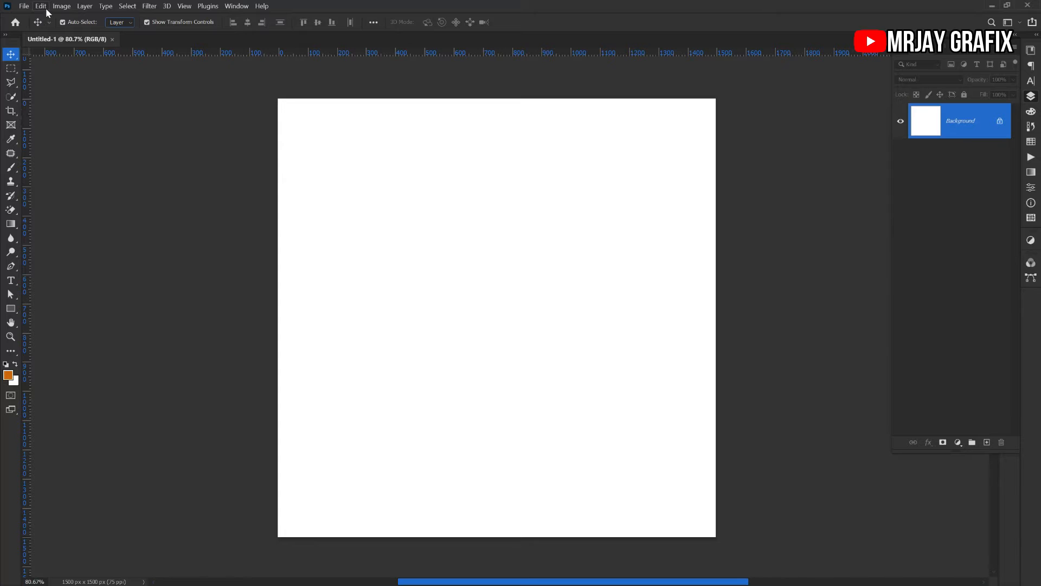
{"action": "left_click", "coordinate": [11, 309]}
{"action": "right_click", "coordinate": [11, 309]}
{"action": "left_click", "coordinate": [50, 309]}
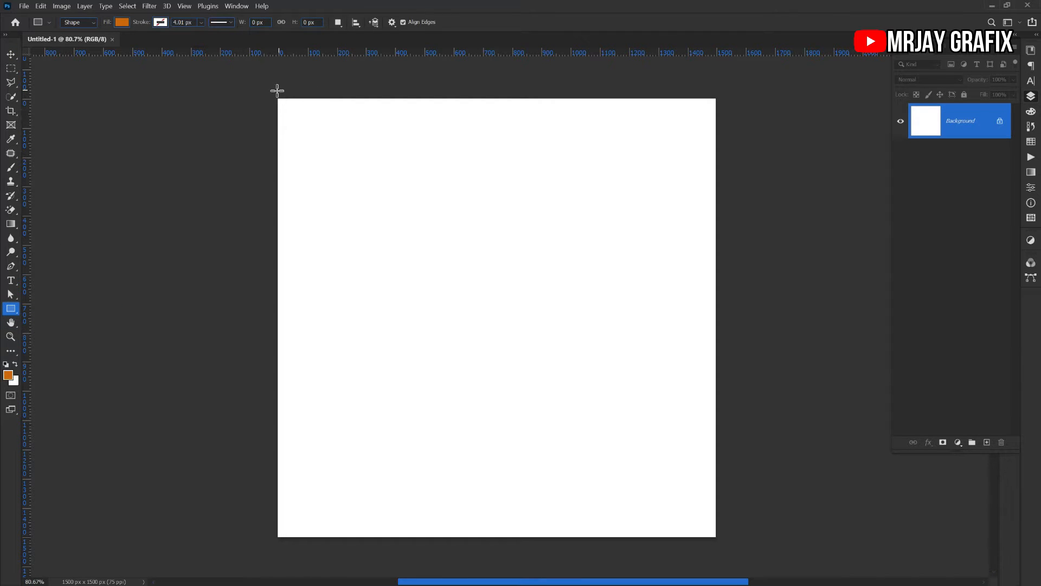
{"action": "left_click_drag", "start_coordinate": [274, 98], "coordinate": [721, 530]}
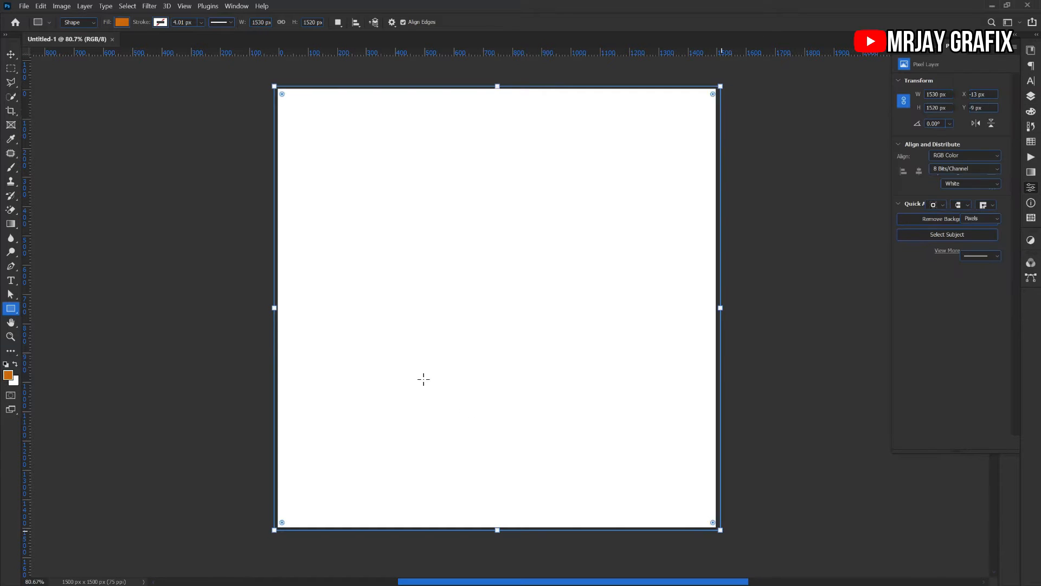
{"action": "left_click", "coordinate": [11, 56]}
{"action": "left_click", "coordinate": [207, 175]}
{"action": "left_click", "coordinate": [365, 239]}
{"action": "left_click", "coordinate": [1029, 96]}
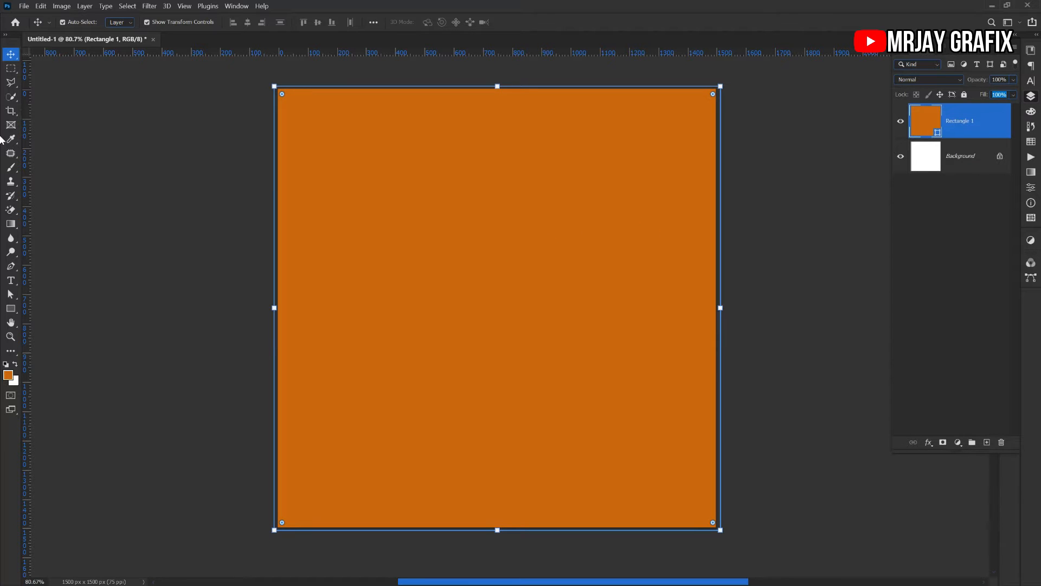
Step: Try rasterizing the rectangle layer and undo the rasterization
{"action": "right_click", "coordinate": [990, 122]}
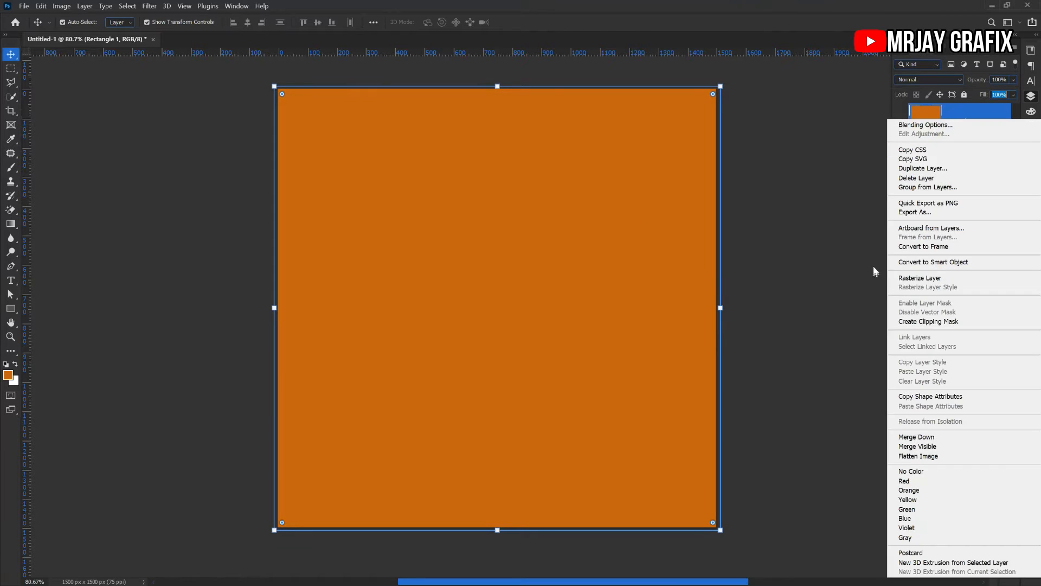
{"action": "left_click", "coordinate": [922, 280]}
{"action": "left_click", "coordinate": [608, 282]}
{"action": "left_click", "coordinate": [607, 282]}
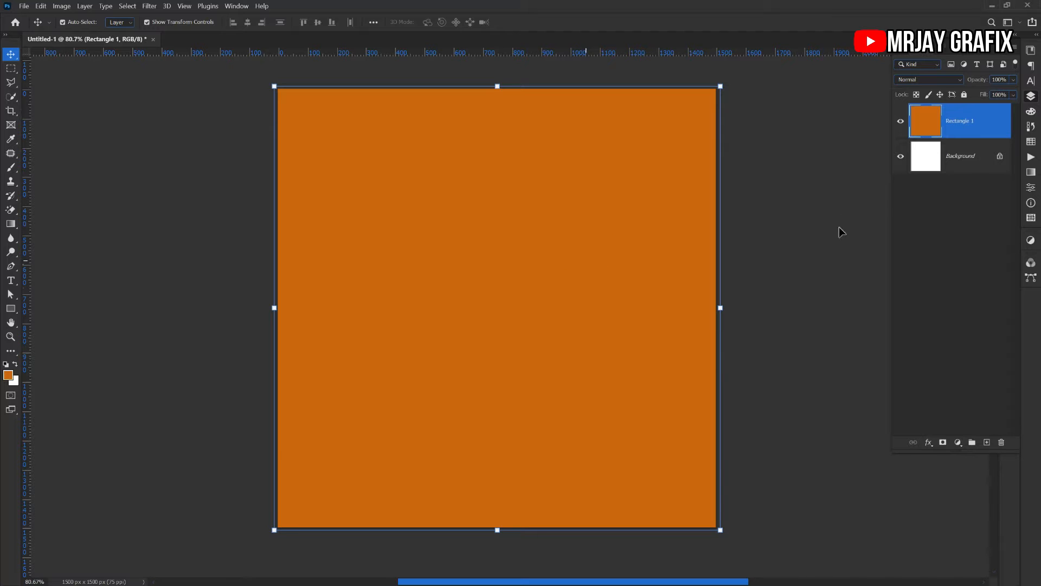
{"action": "key", "text": "ctrl+z"}
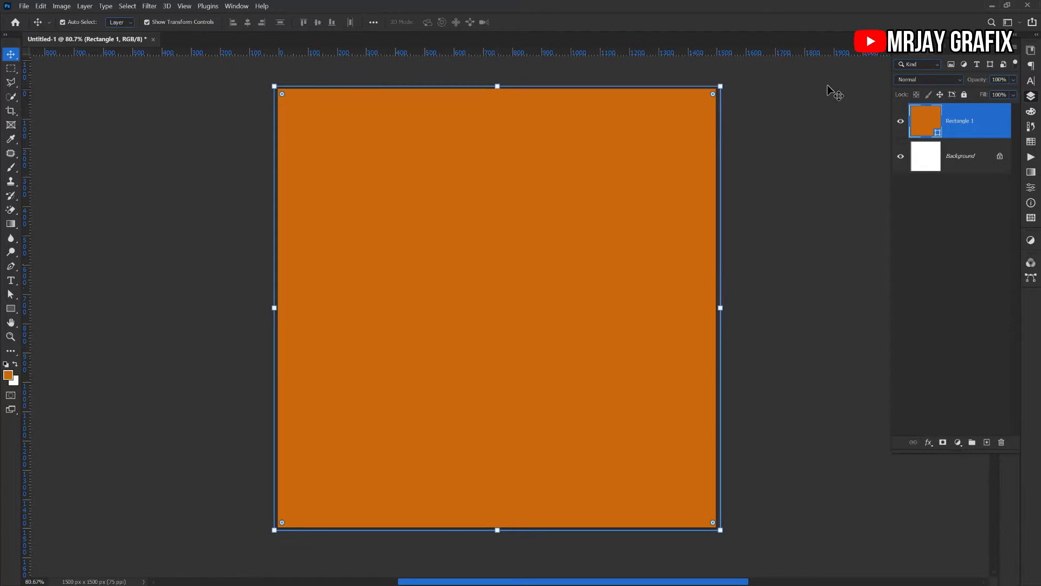
Step: Change the rectangle's fill colour to light grey #e6e5e4
{"action": "double_click", "coordinate": [939, 136]}
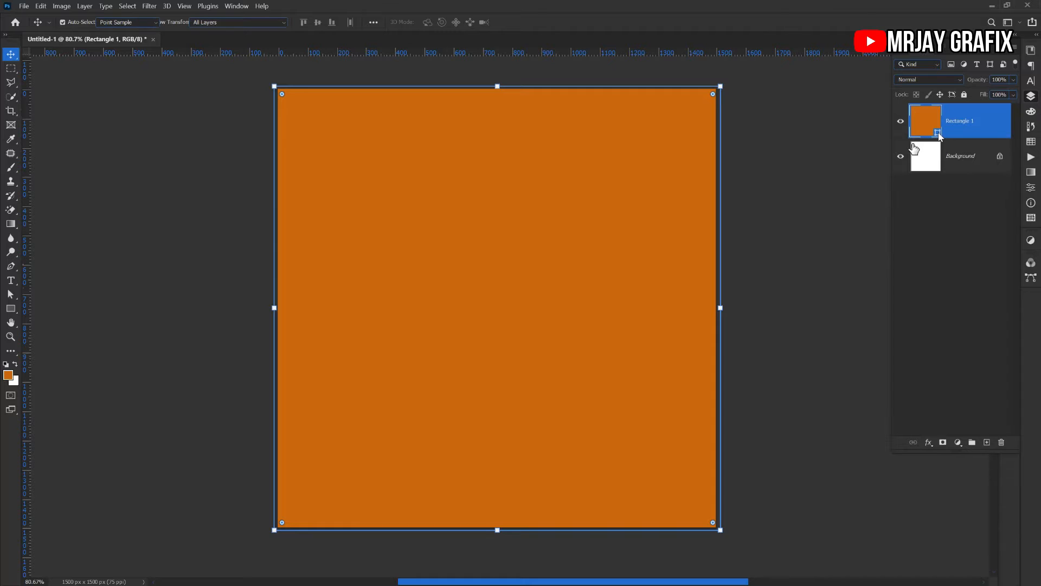
{"action": "left_click", "coordinate": [681, 210]}
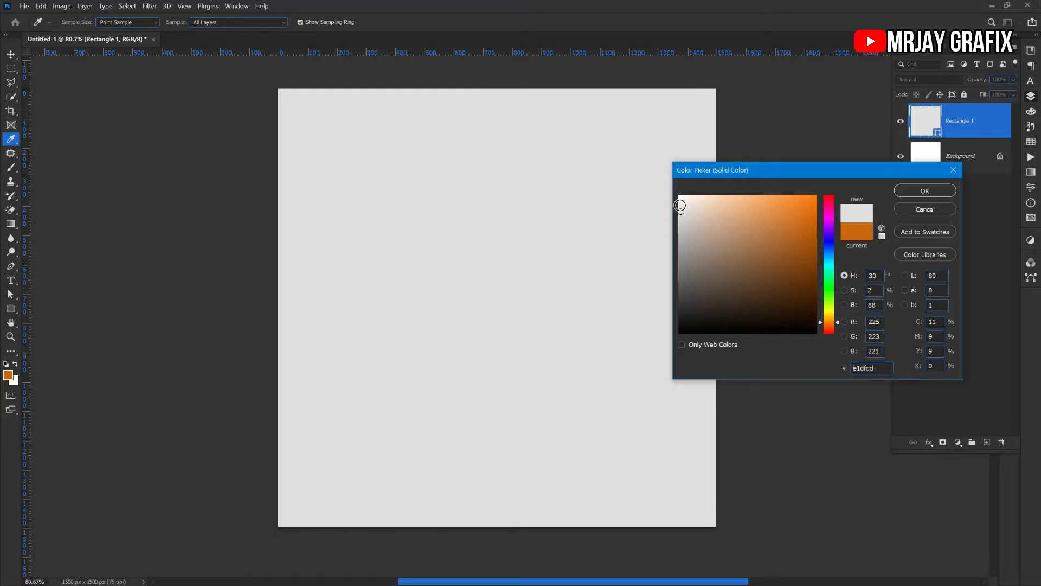
{"action": "left_click", "coordinate": [681, 208]}
{"action": "left_click", "coordinate": [902, 191]}
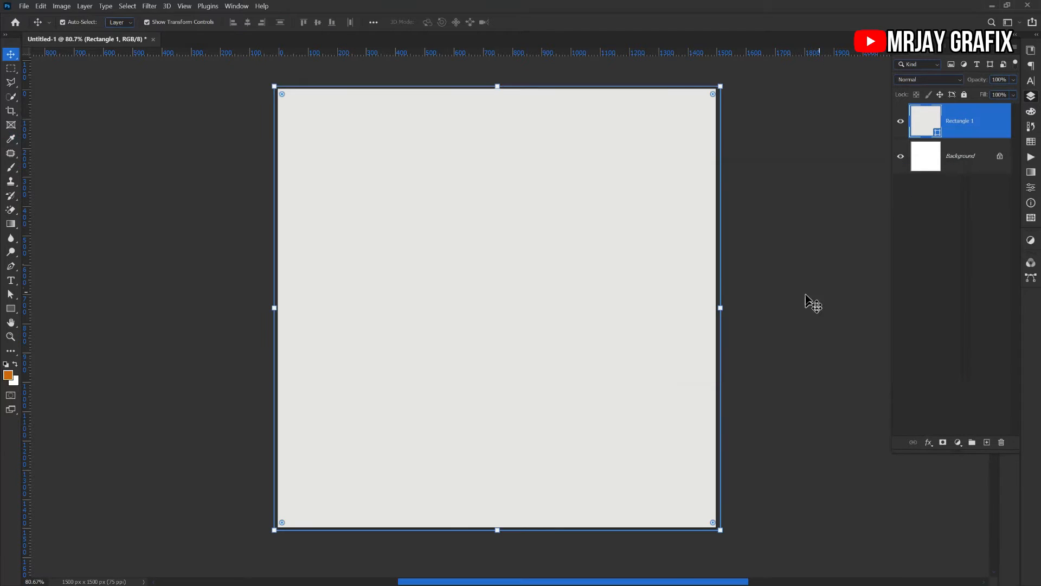
Step: Examine the hex code of the rectangle's fill colour in the Color Picker
{"action": "double_click", "coordinate": [936, 136]}
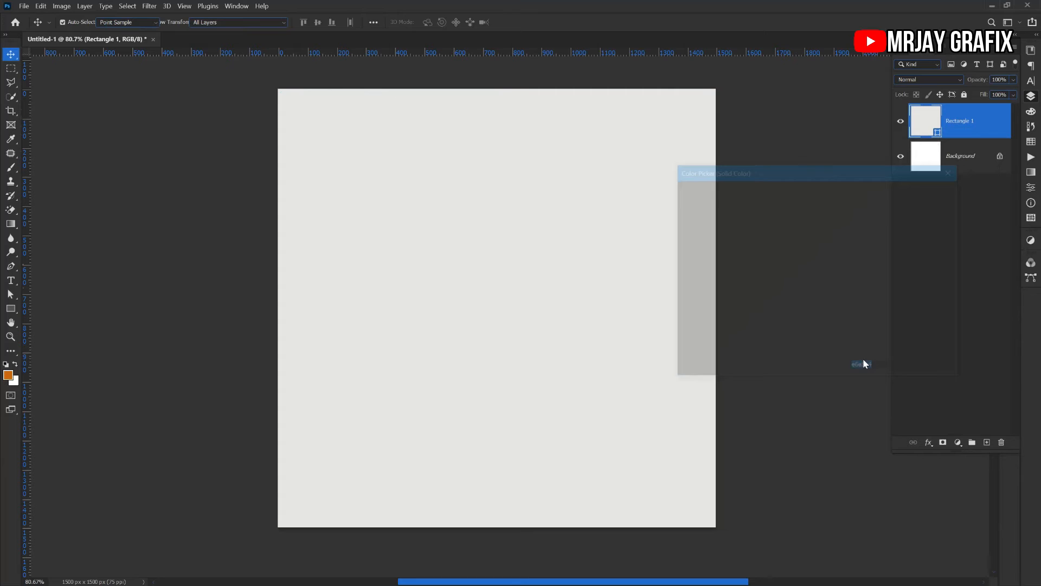
{"action": "double_click", "coordinate": [866, 368]}
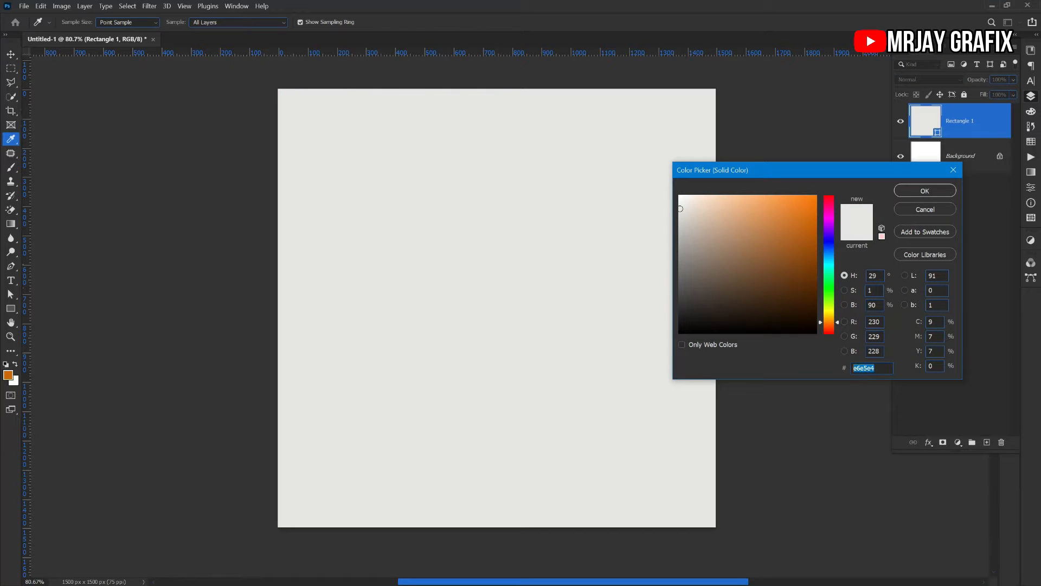
{"action": "left_click", "coordinate": [857, 368]}
{"action": "left_click_drag", "start_coordinate": [877, 368], "coordinate": [834, 369]}
{"action": "left_click", "coordinate": [925, 191]}
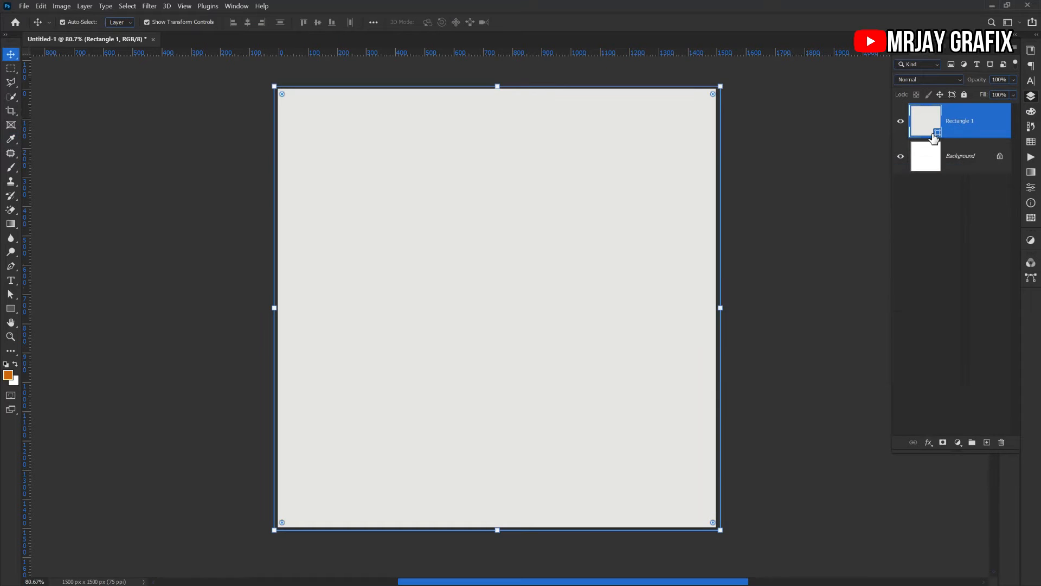
{"action": "double_click", "coordinate": [934, 136]}
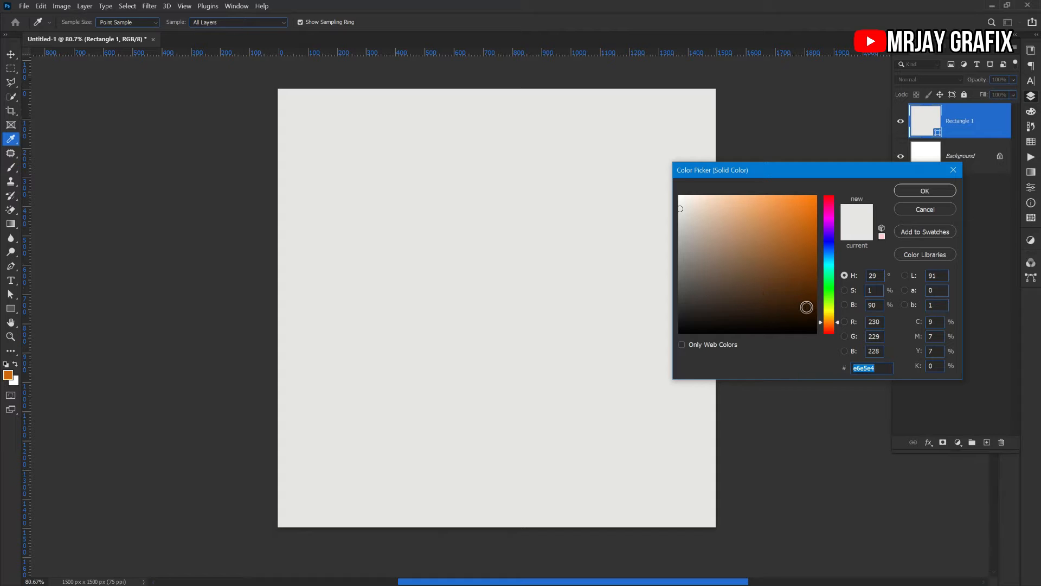
{"action": "left_click", "coordinate": [875, 368]}
{"action": "left_click", "coordinate": [945, 191]}
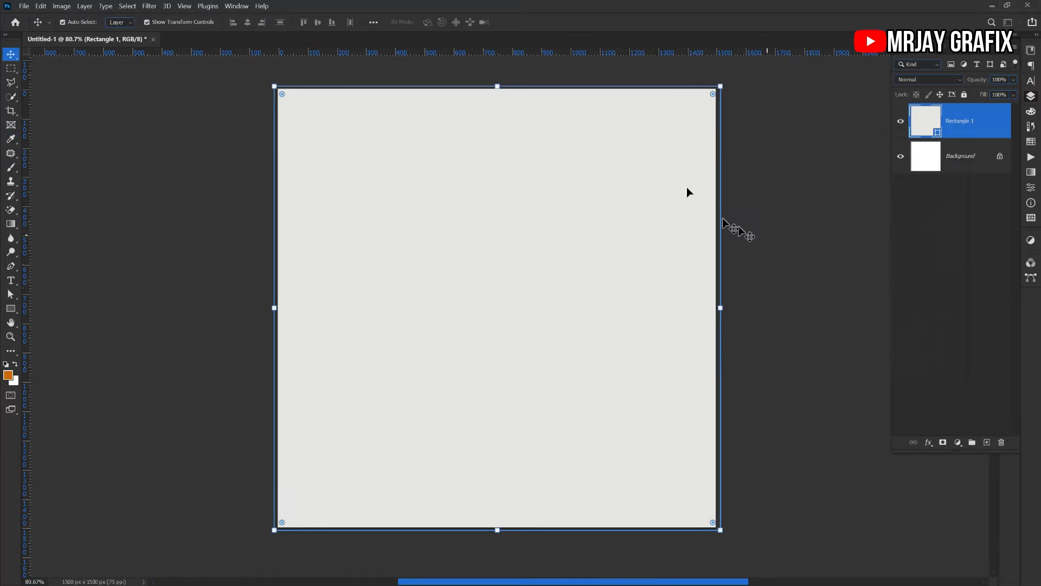
Step: Rasterize the rectangle layer and open the Filter Gallery on it
{"action": "right_click", "coordinate": [987, 124]}
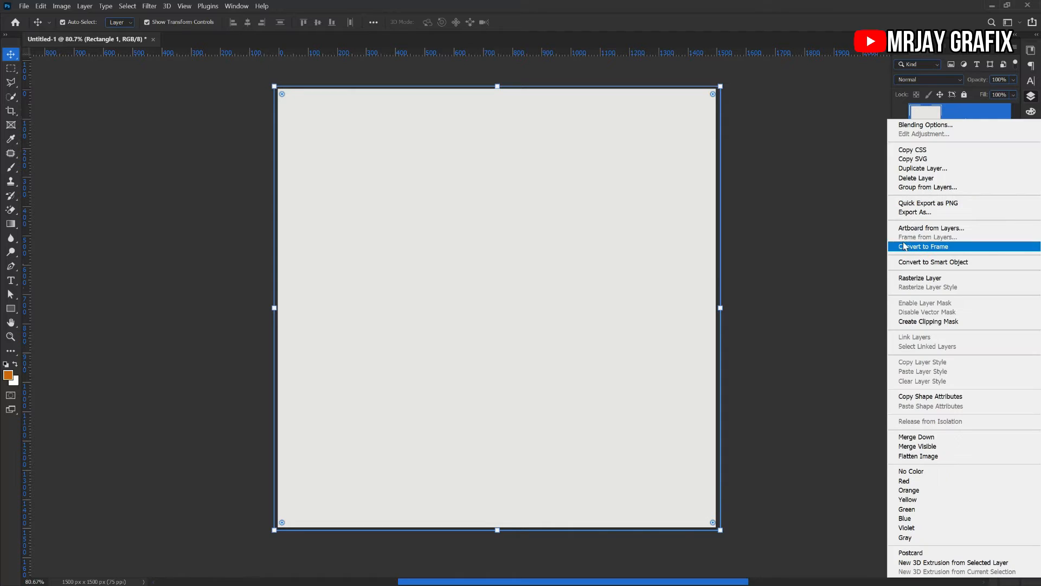
{"action": "left_click", "coordinate": [913, 278]}
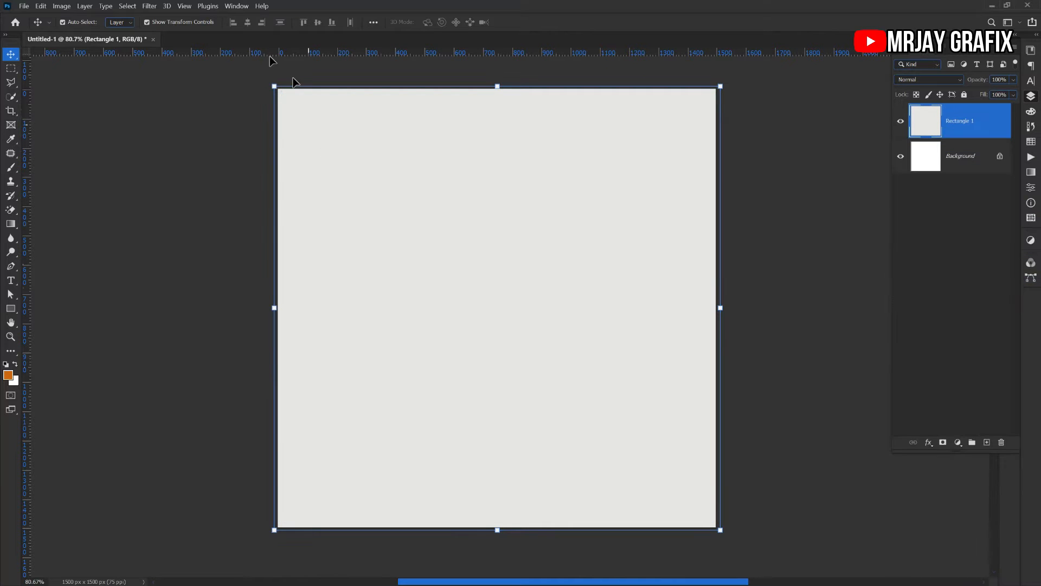
{"action": "left_click", "coordinate": [150, 7]}
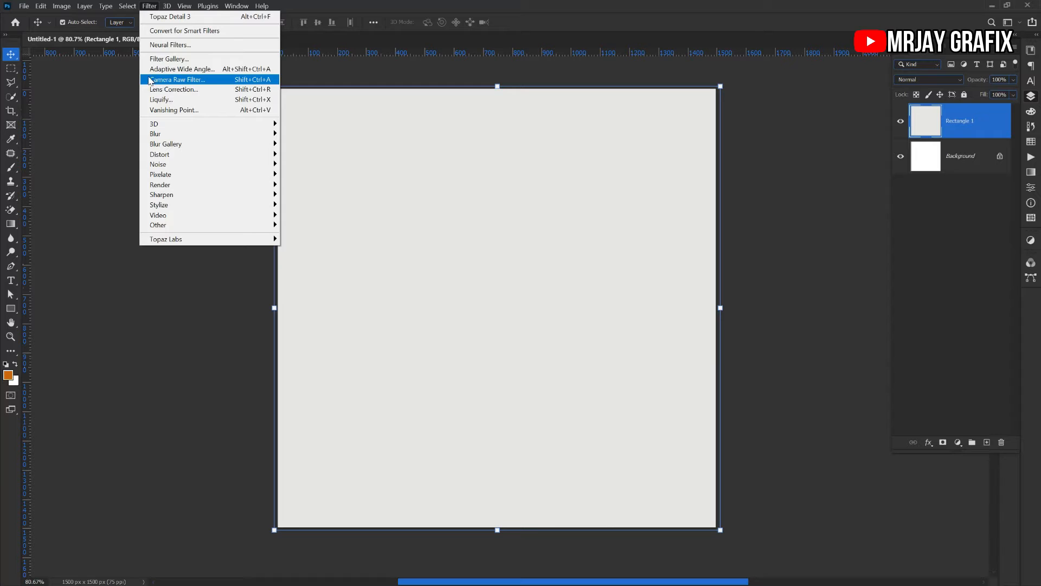
{"action": "left_click", "coordinate": [158, 61]}
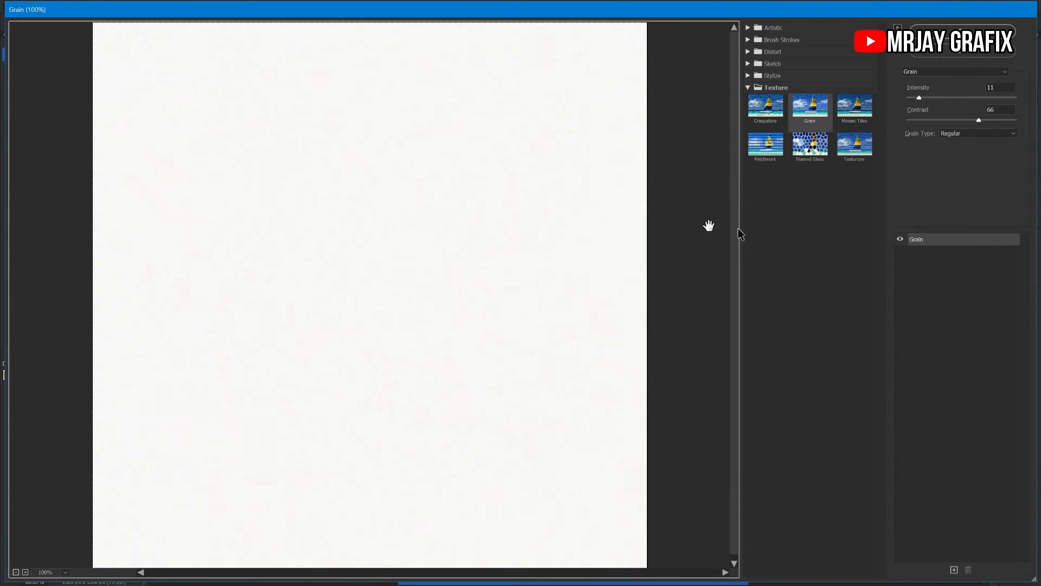
Step: Apply the Grain texture filter with Regular grain type, a contrast of 51 and a higher intensity
{"action": "left_click_drag", "start_coordinate": [977, 121], "coordinate": [943, 121]}
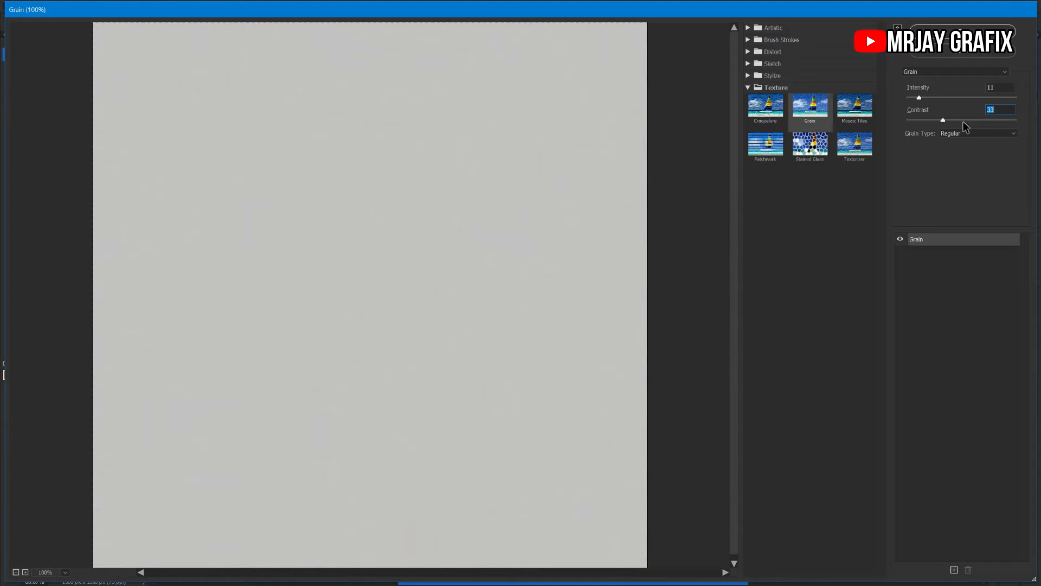
{"action": "left_click", "coordinate": [965, 119]}
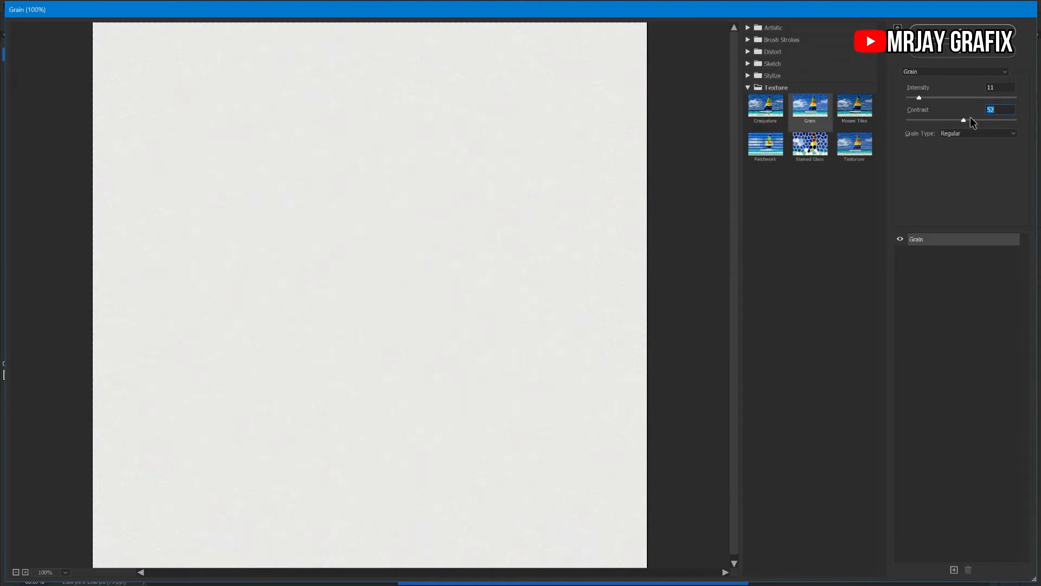
{"action": "left_click", "coordinate": [972, 120]}
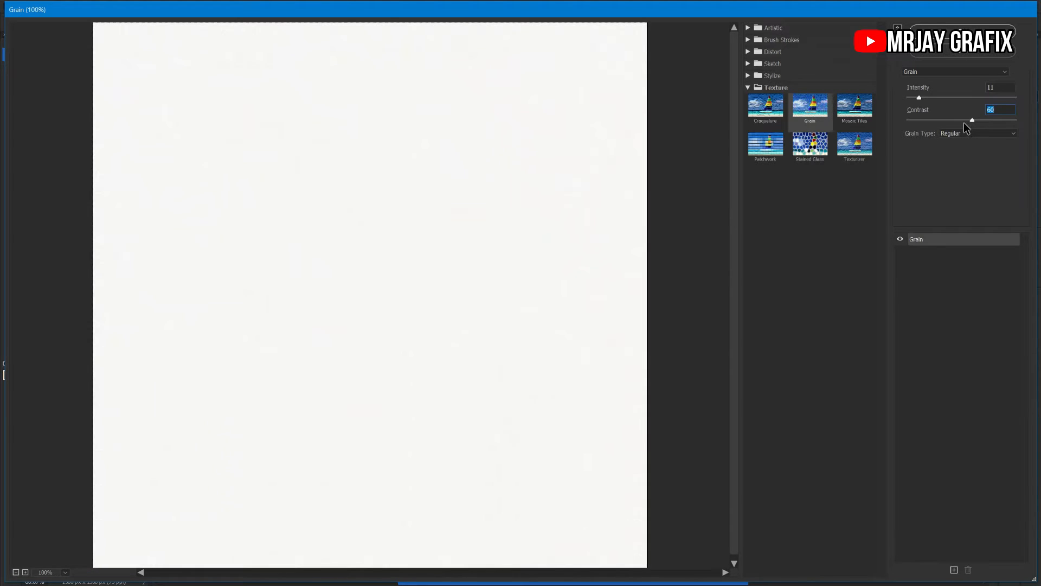
{"action": "left_click", "coordinate": [963, 120]}
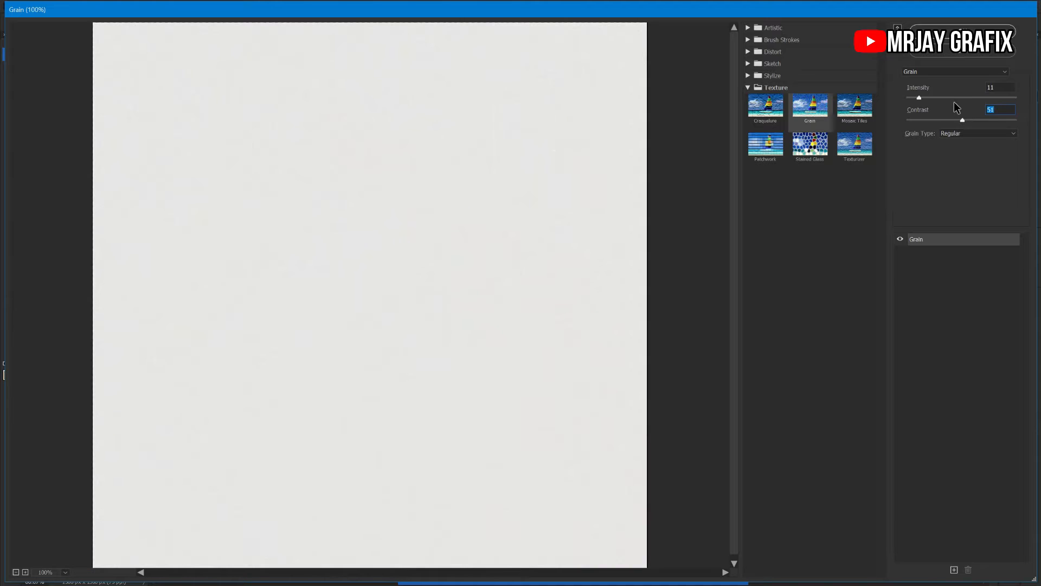
{"action": "left_click", "coordinate": [948, 97]}
{"action": "left_click", "coordinate": [941, 98]}
{"action": "left_click", "coordinate": [948, 38]}
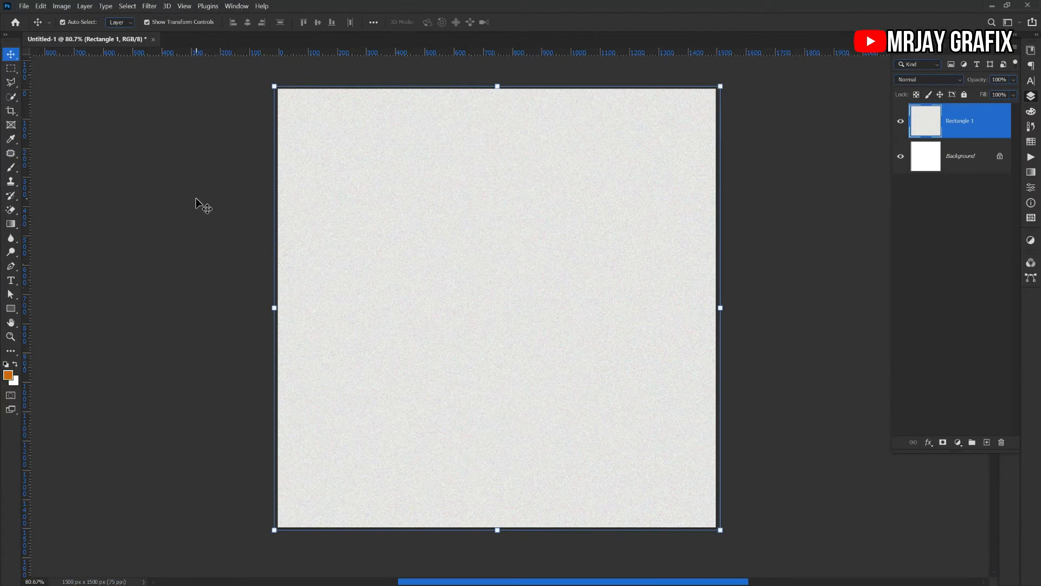
Step: Apply the Add Noise filter to the rectangle layer with a reduced amount below 26%, uniform distribution and monochromatic noise
{"action": "left_click", "coordinate": [150, 7]}
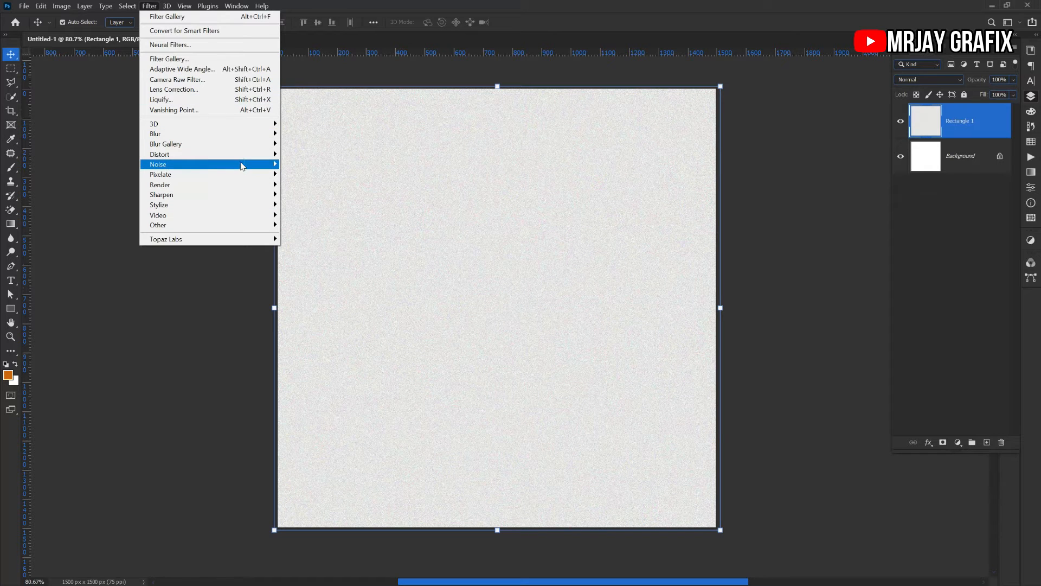
{"action": "mouse_move", "coordinate": [239, 163]}
{"action": "left_click", "coordinate": [292, 164]}
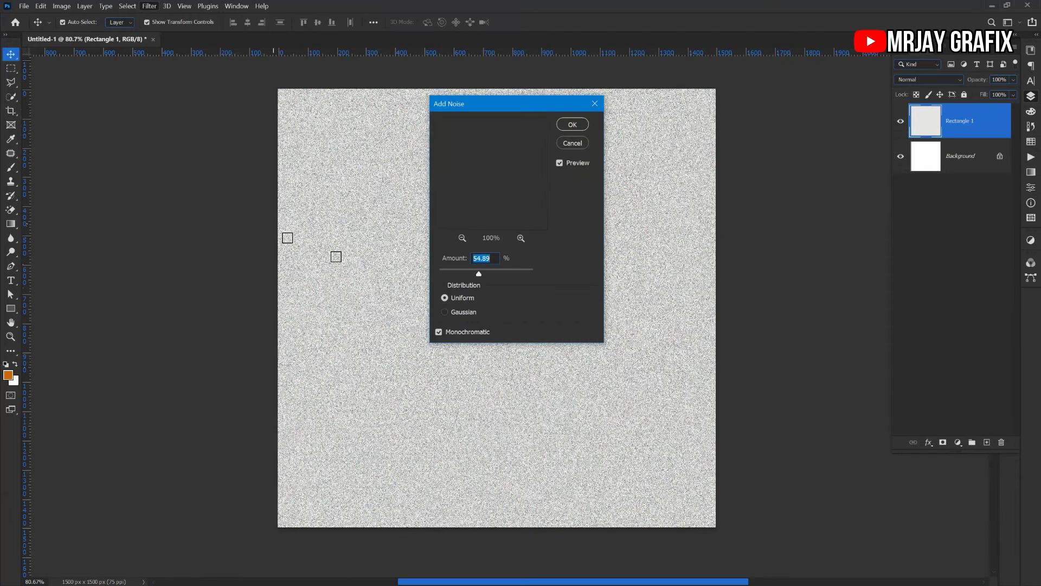
{"action": "left_click", "coordinate": [467, 271]}
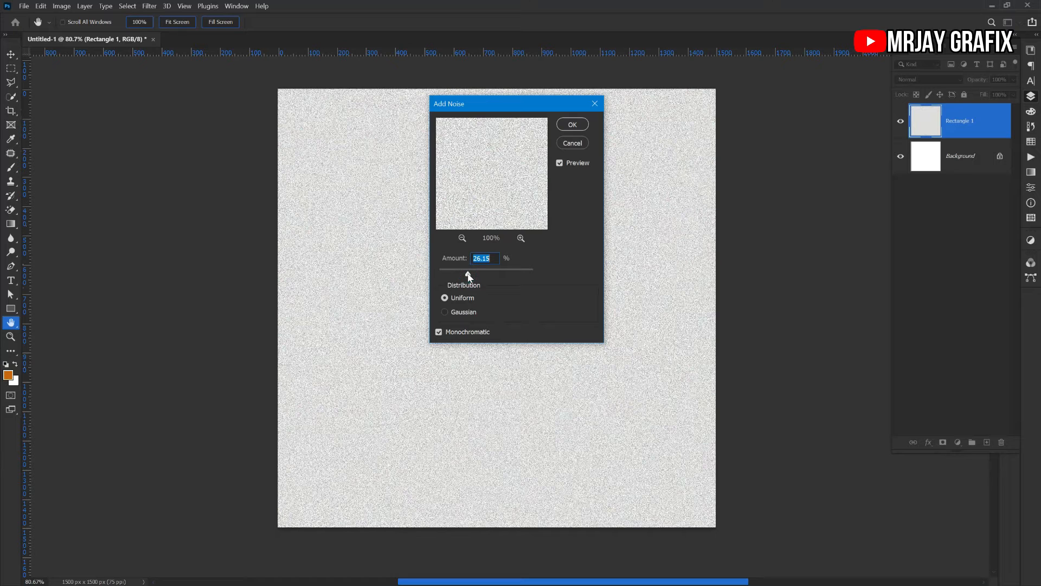
{"action": "left_click_drag", "start_coordinate": [464, 277], "coordinate": [461, 278]}
{"action": "left_click", "coordinate": [572, 124]}
Step: Lock the Rectangle 1 background layer completely and deselect it
{"action": "left_click", "coordinate": [204, 349]}
{"action": "left_click", "coordinate": [448, 346]}
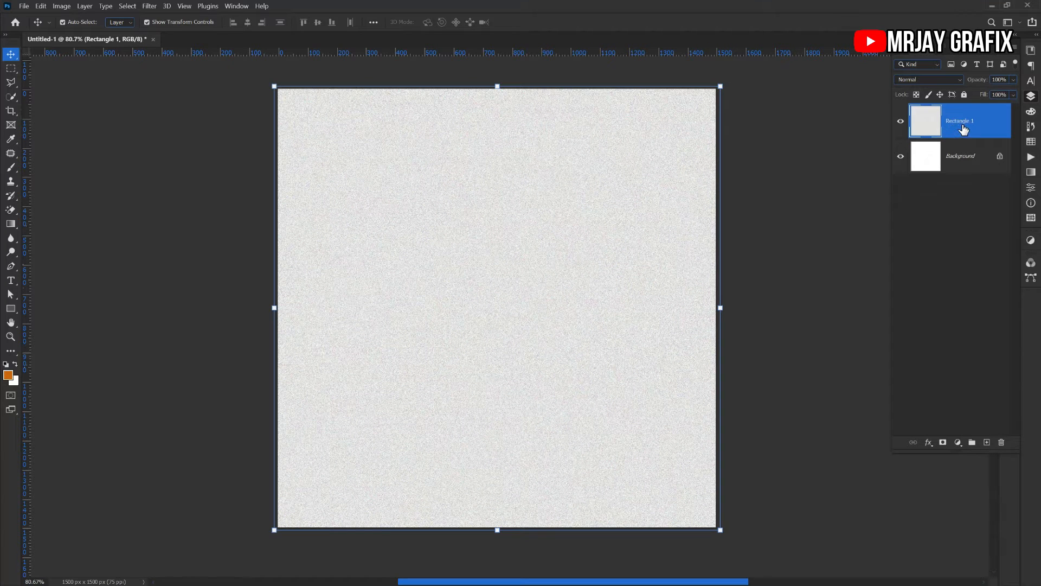
{"action": "left_click", "coordinate": [564, 288]}
{"action": "left_click", "coordinate": [964, 95]}
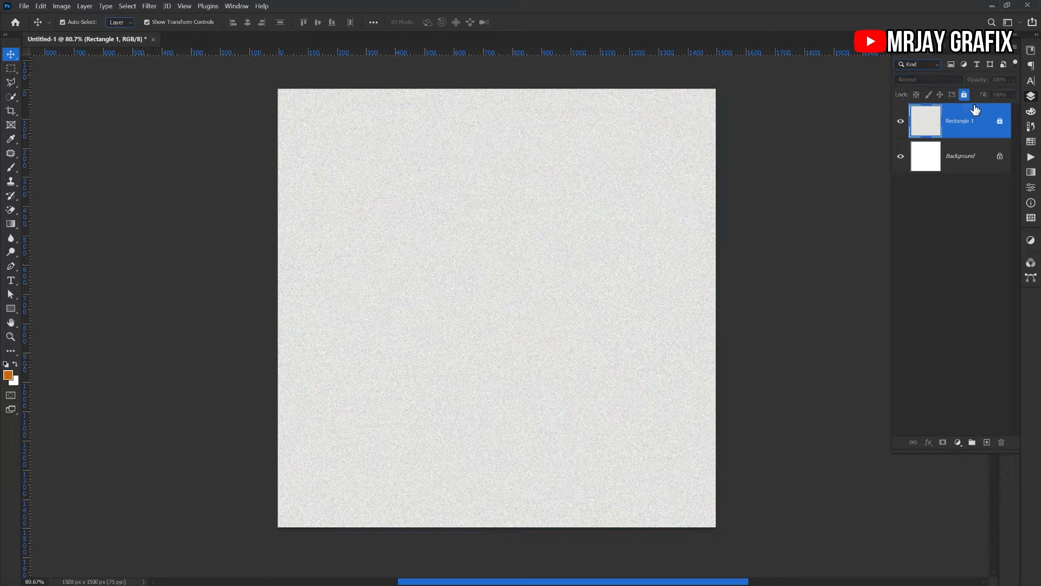
{"action": "left_click", "coordinate": [594, 339]}
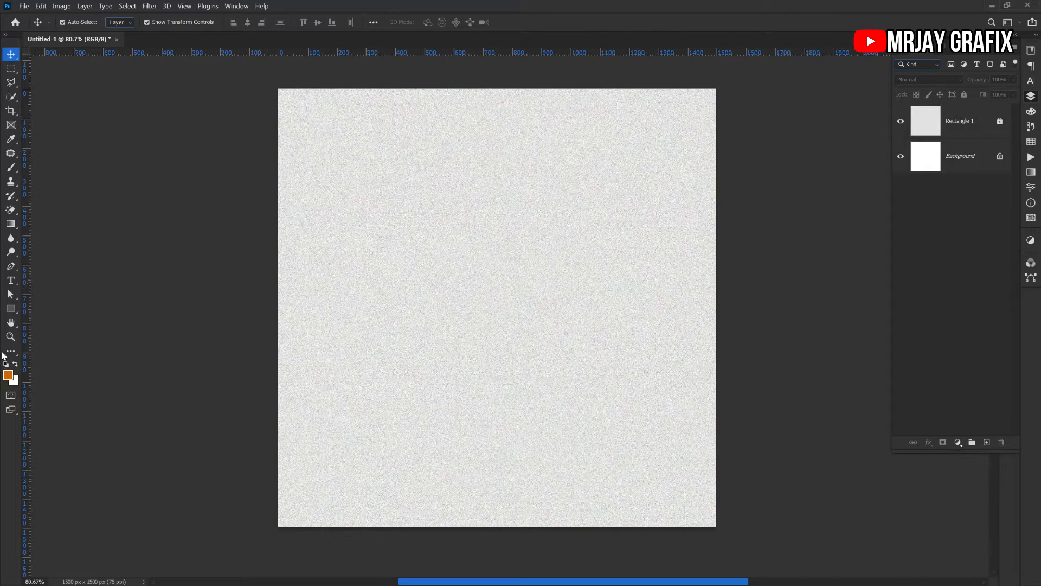
Step: Start a text layer in the upper part of the canvas, colour it black #000000 and shift it slightly down
{"action": "left_click", "coordinate": [10, 280]}
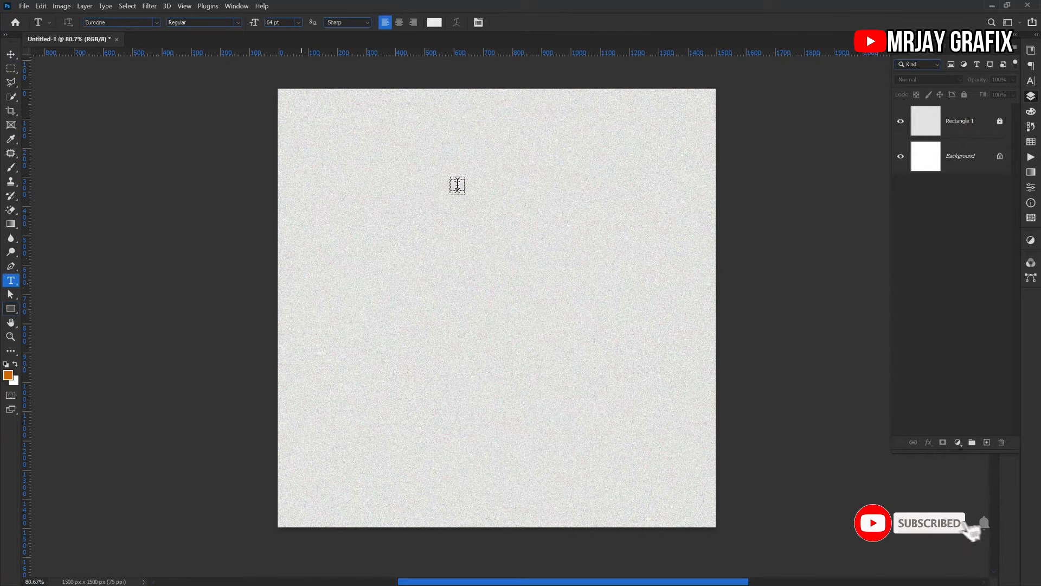
{"action": "left_click", "coordinate": [422, 158]}
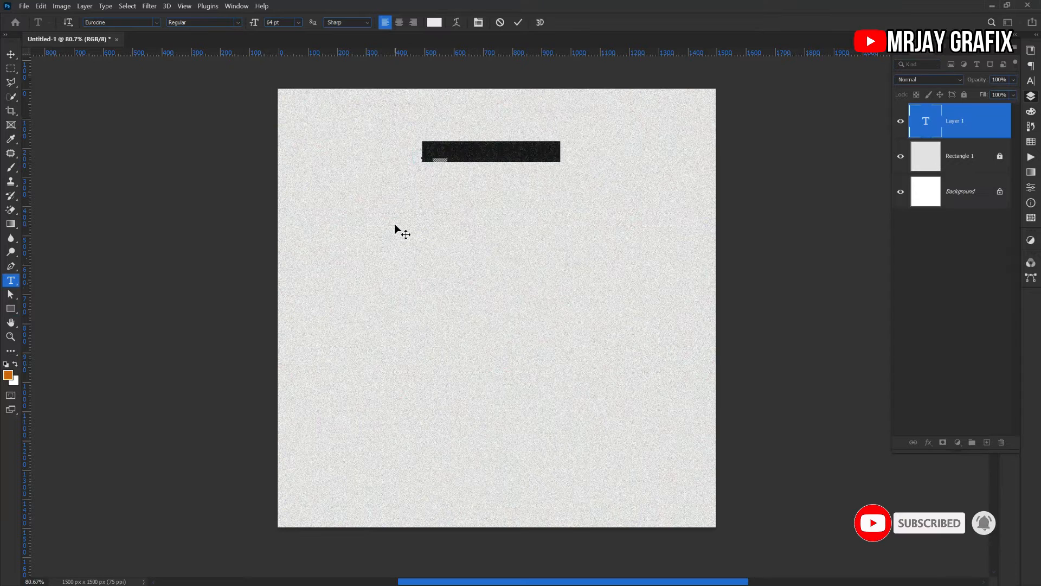
{"action": "left_click", "coordinate": [434, 22]}
{"action": "type", "text": "000000"}
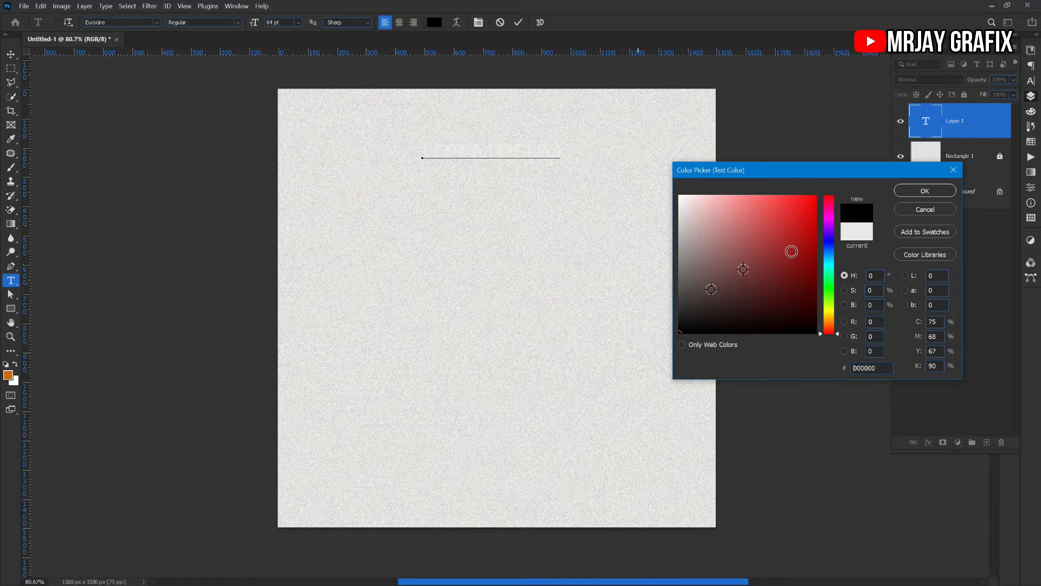
{"action": "left_click", "coordinate": [925, 191]}
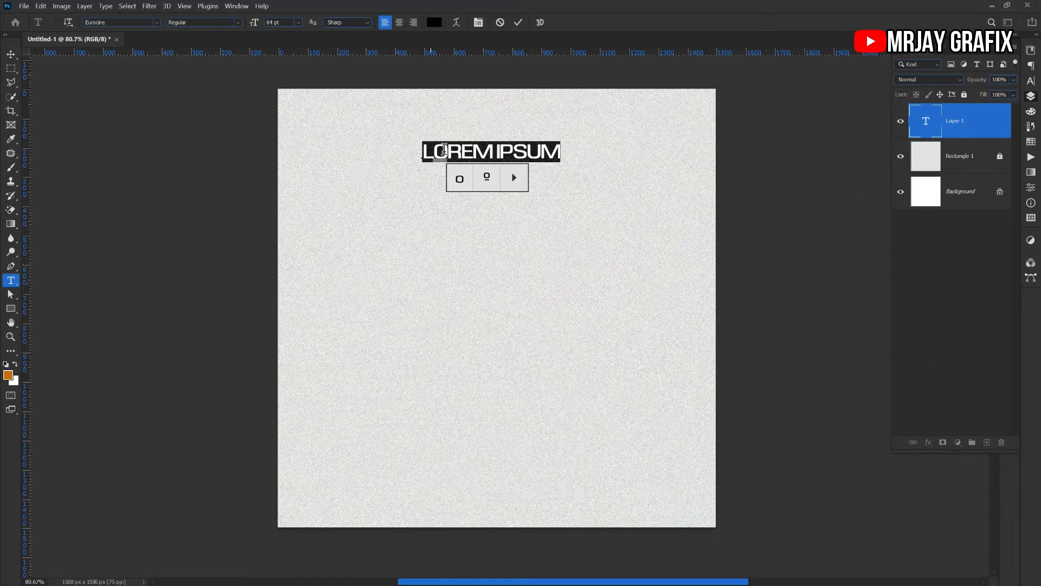
{"action": "mouse_move", "coordinate": [441, 151]}
{"action": "left_click_drag", "start_coordinate": [347, 200], "coordinate": [341, 269]}
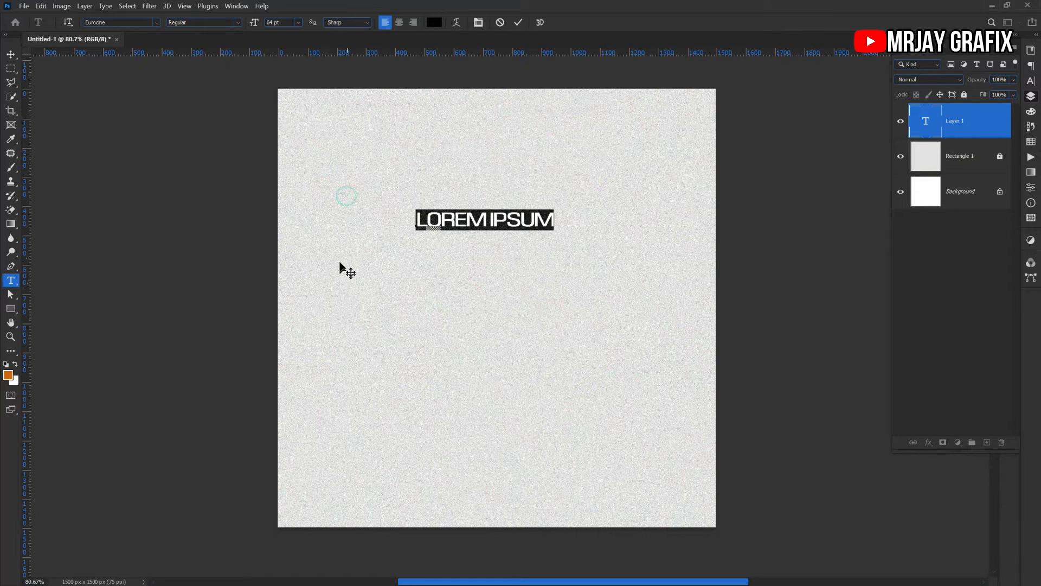
Step: Set the font of the whole placeholder text to Playfair Display Bold
{"action": "left_click", "coordinate": [535, 220]}
{"action": "left_click_drag", "start_coordinate": [554, 219], "coordinate": [325, 224]}
{"action": "left_click", "coordinate": [118, 24]}
{"action": "type", "text": "PLAY"}
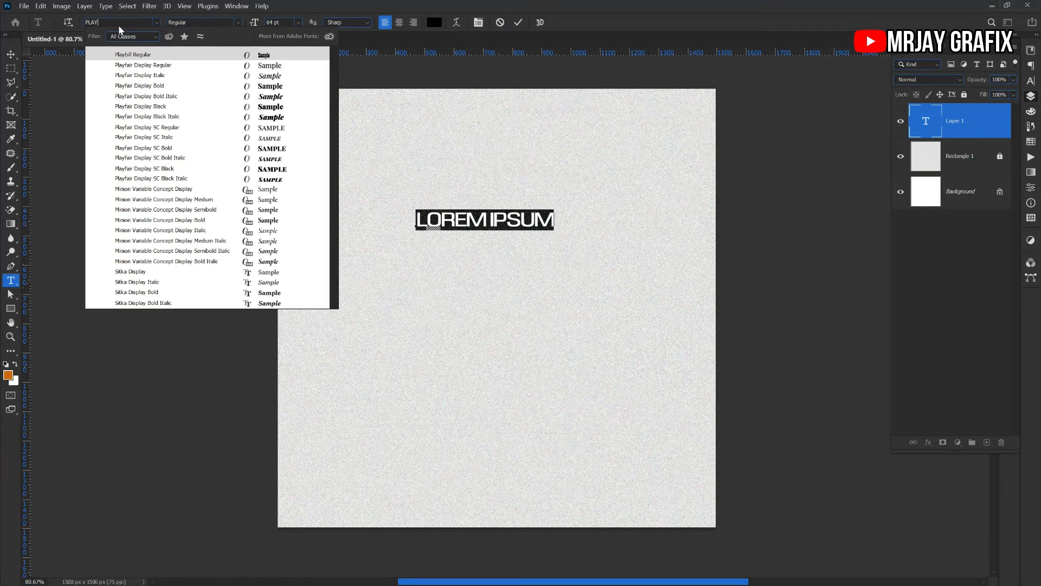
{"action": "type", "text": "F"}
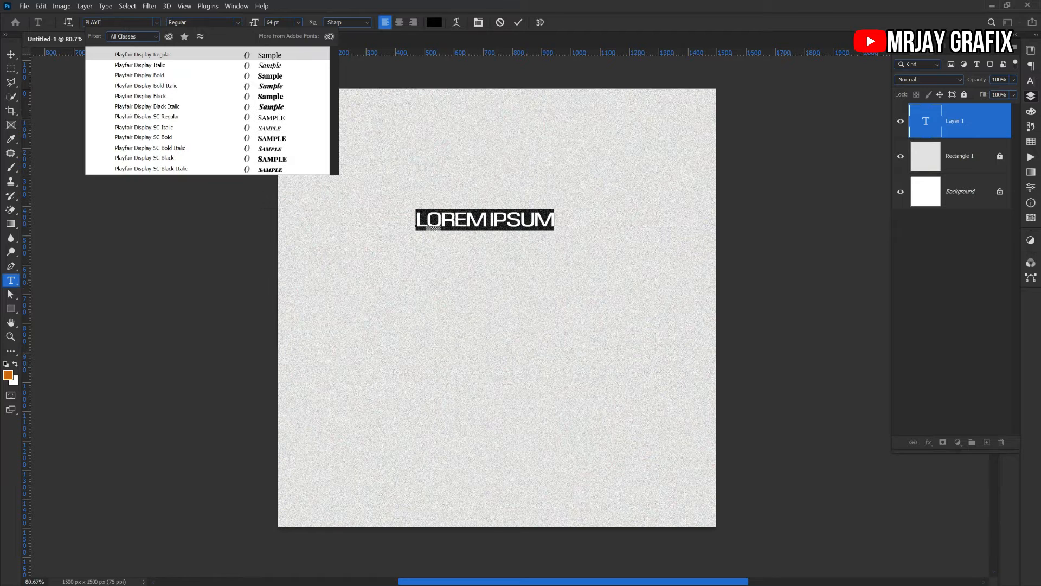
{"action": "left_click", "coordinate": [143, 75]}
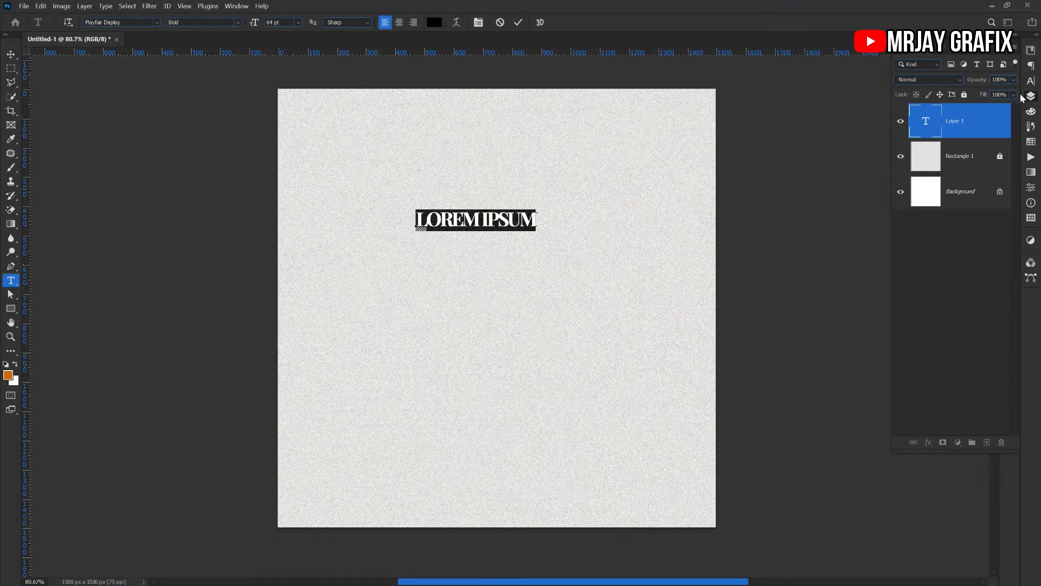
Step: Turn off standard ligatures and replace the placeholder text with FI and RE on two lines
{"action": "left_click", "coordinate": [1030, 81]}
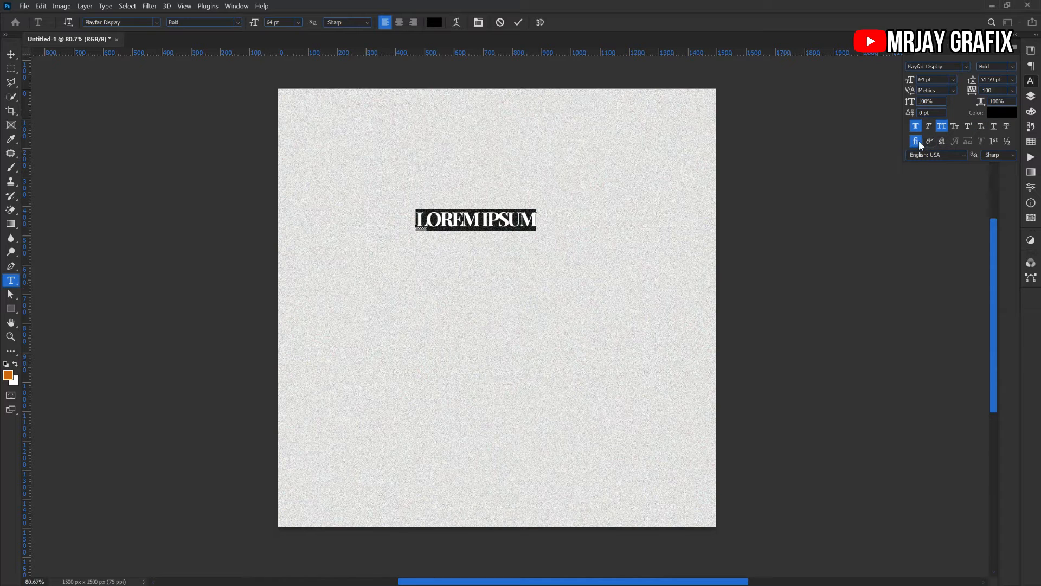
{"action": "left_click", "coordinate": [518, 219]}
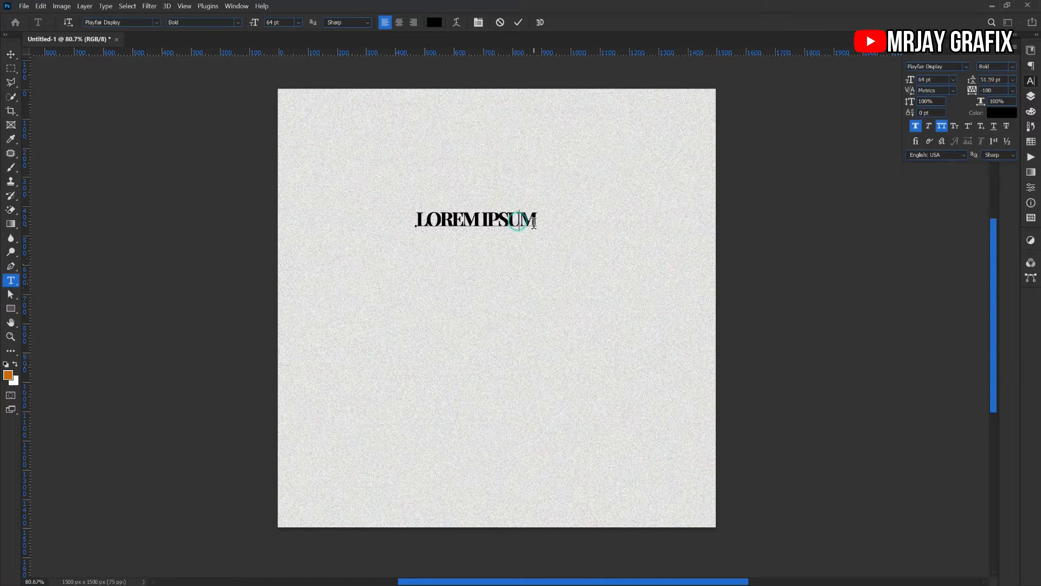
{"action": "left_click_drag", "start_coordinate": [536, 219], "coordinate": [341, 212]}
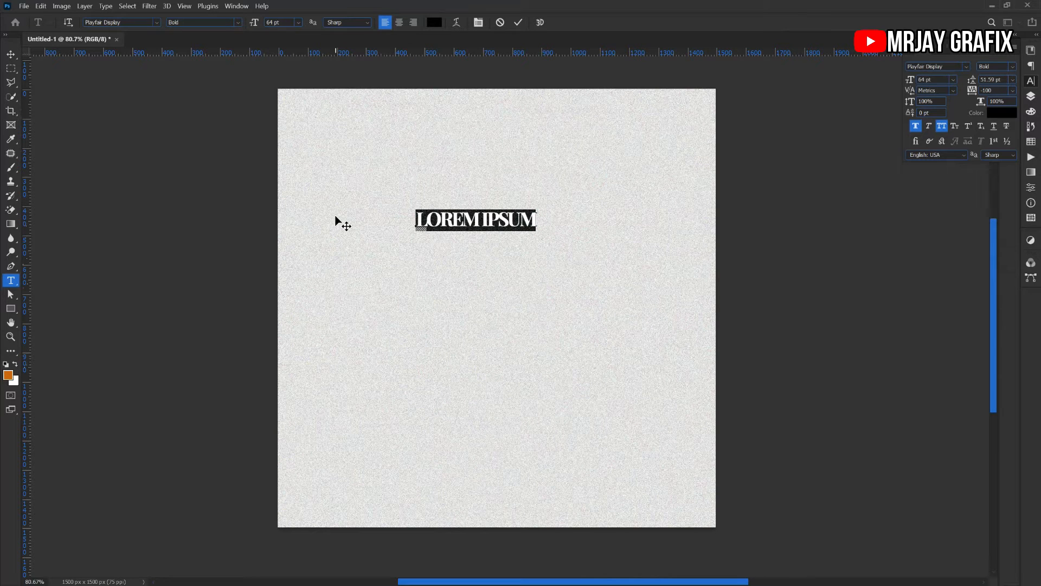
{"action": "type", "text": "FI"}
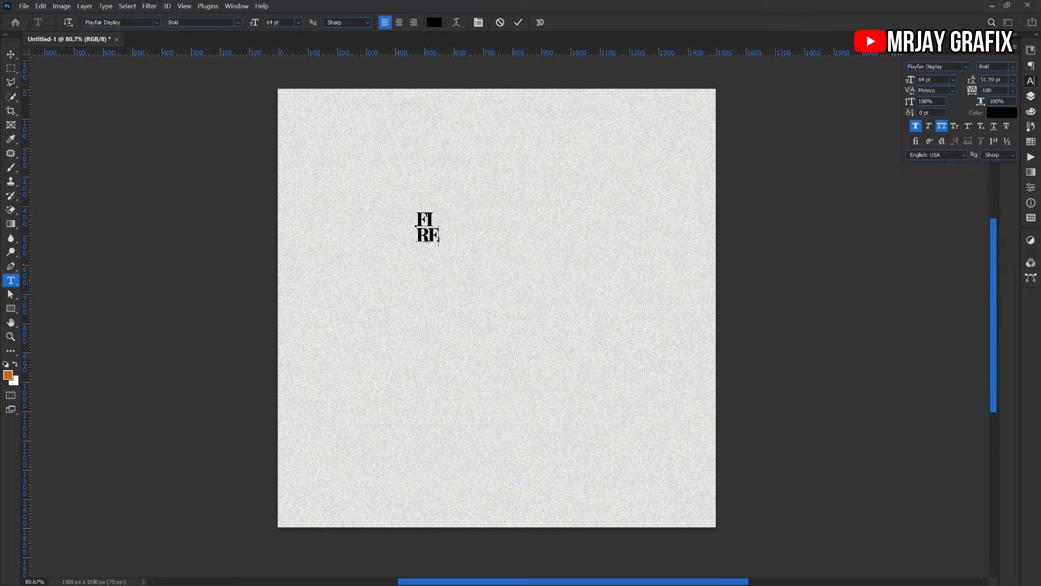
Step: Enlarge the two-line FI RE text to about 450 px wide and place it slightly above the canvas centre
{"action": "left_click", "coordinate": [10, 54]}
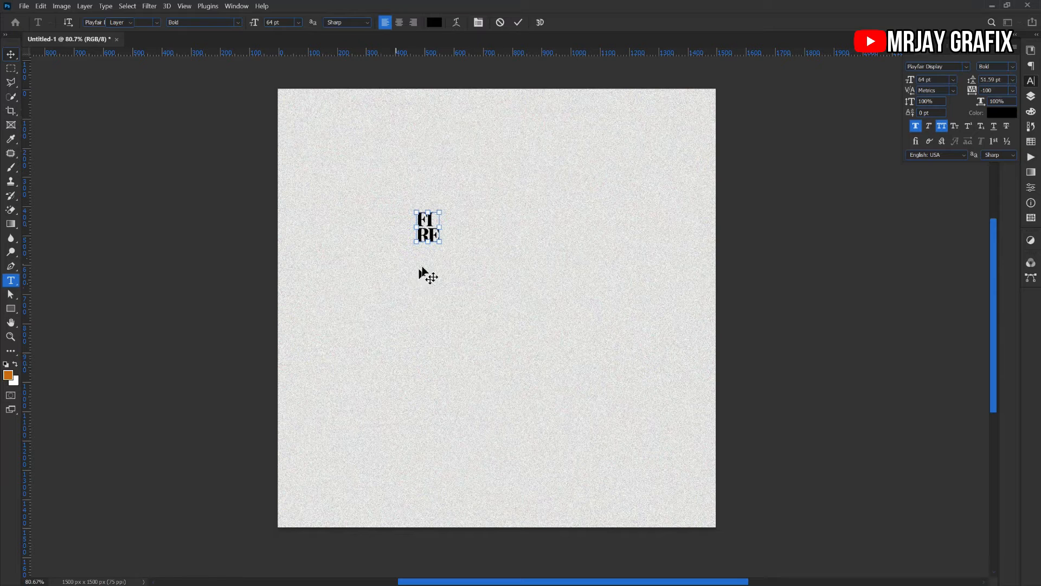
{"action": "key", "text": "ctrl+t"}
{"action": "left_click_drag", "start_coordinate": [443, 249], "coordinate": [576, 462]}
{"action": "key", "text": "Return"}
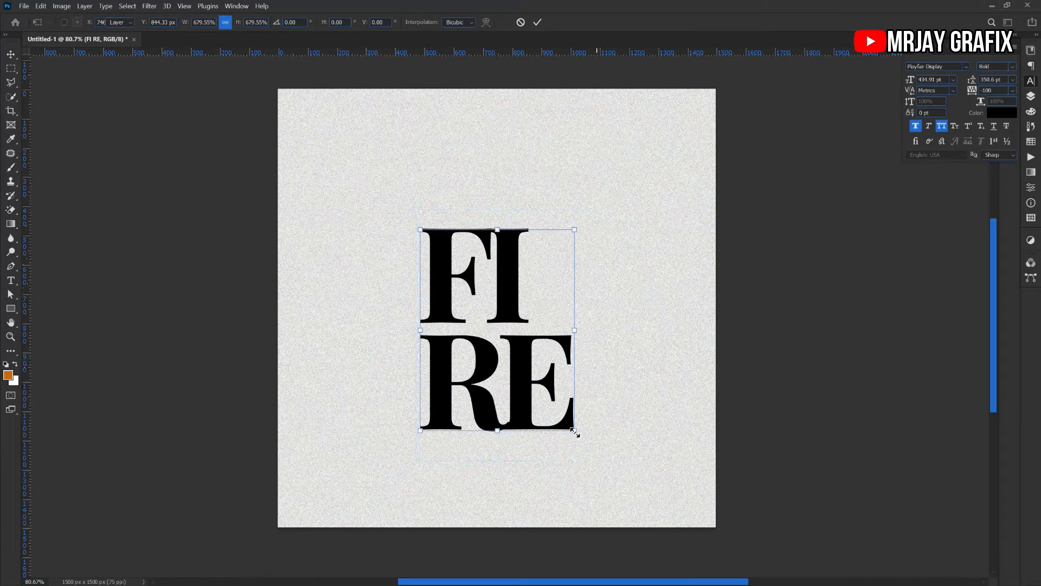
{"action": "key", "text": "ctrl+t"}
{"action": "left_click_drag", "start_coordinate": [575, 462], "coordinate": [546, 429]}
{"action": "key", "text": "Return"}
{"action": "left_click_drag", "start_coordinate": [514, 388], "coordinate": [517, 362]}
{"action": "left_click", "coordinate": [206, 328]}
{"action": "left_click", "coordinate": [481, 313]}
{"action": "left_click", "coordinate": [378, 388]}
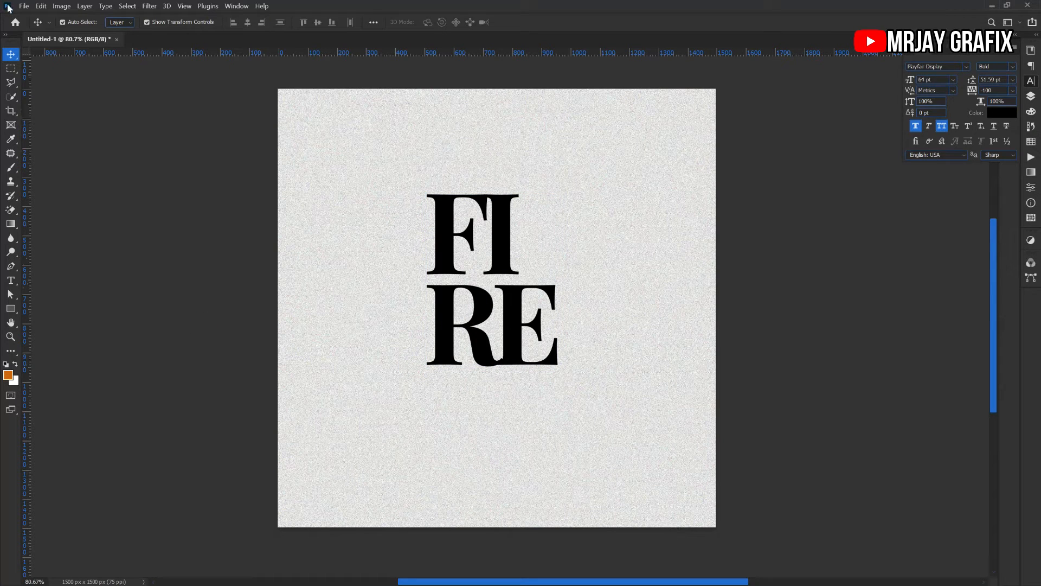
Step: Open both the flame PNG and the photo of the man from the FIRE CON folder in the desktop resources folder
{"action": "left_click", "coordinate": [24, 6]}
{"action": "left_click", "coordinate": [30, 30]}
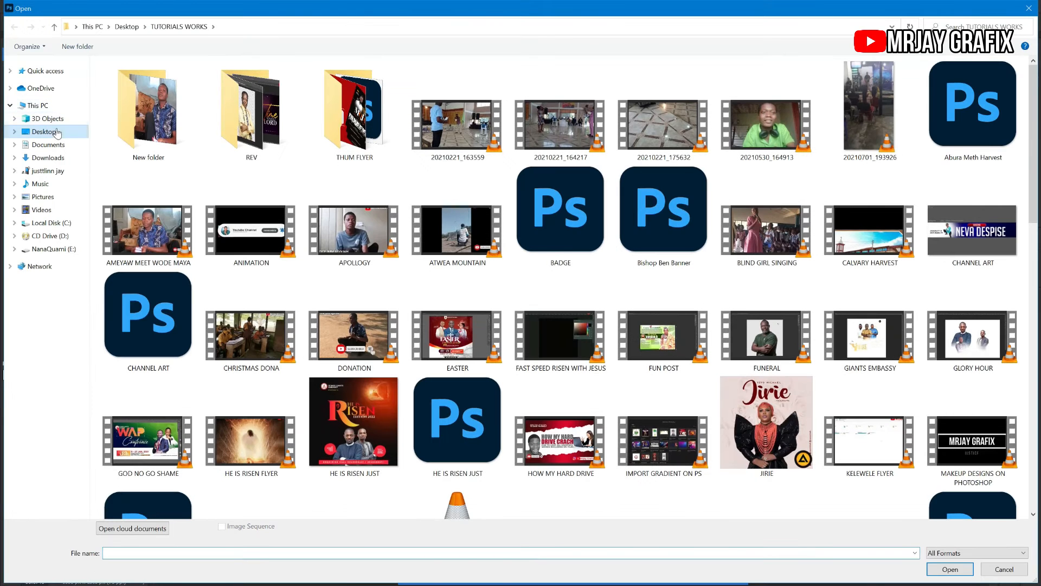
{"action": "left_click", "coordinate": [54, 131]}
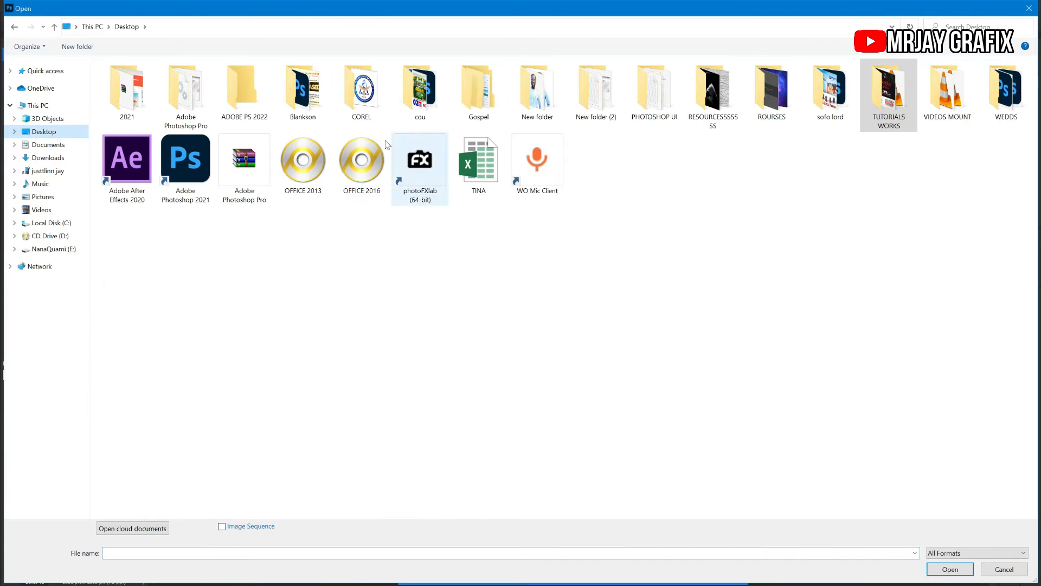
{"action": "double_click", "coordinate": [712, 92]}
{"action": "double_click", "coordinate": [446, 132]}
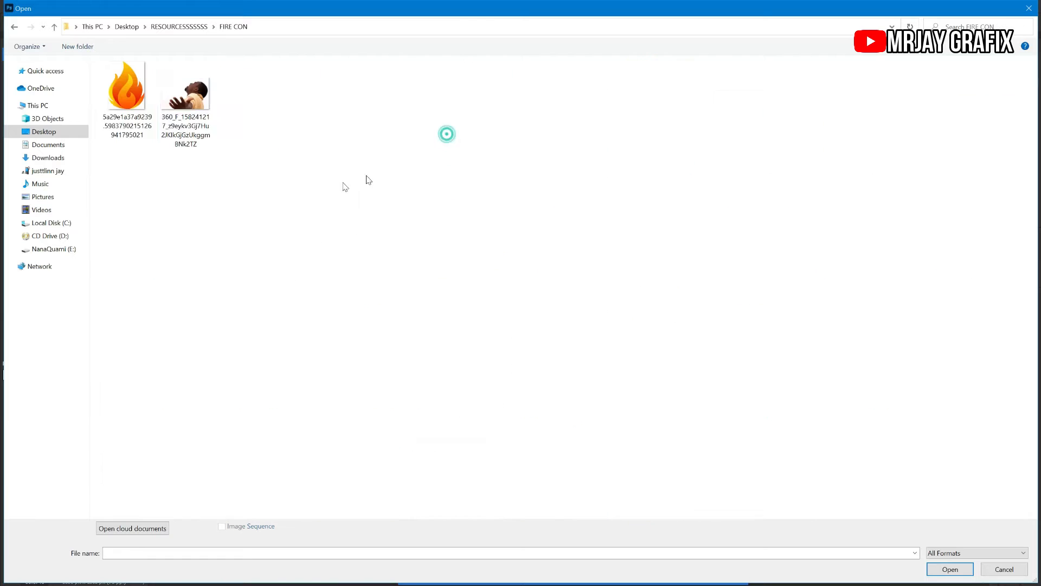
{"action": "left_click_drag", "start_coordinate": [223, 168], "coordinate": [136, 107]}
{"action": "left_click", "coordinate": [950, 569]}
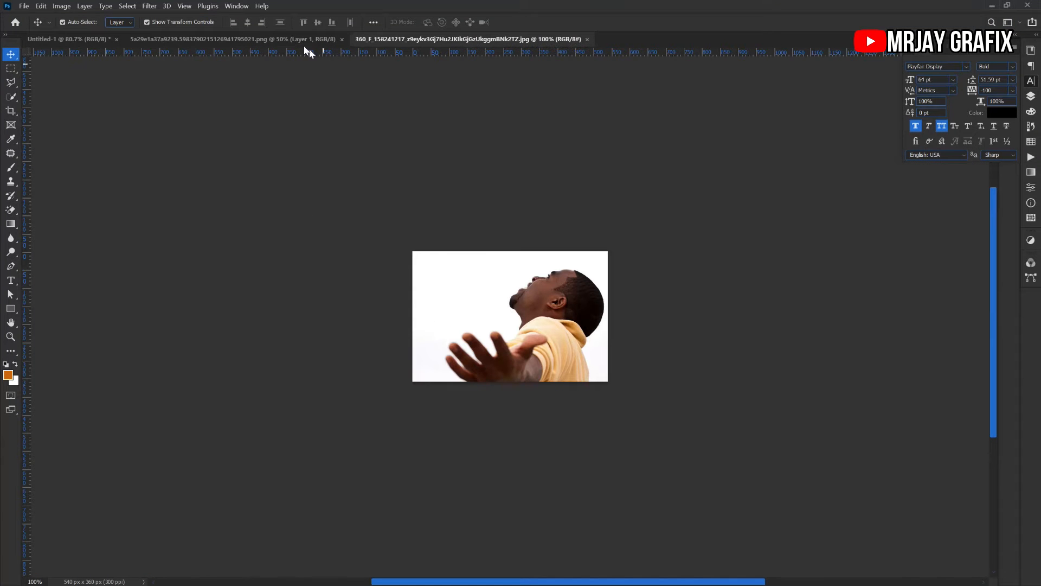
Step: Scale the flame down to about 79% in its own document, leaving a transparent margin all around it
{"action": "left_click", "coordinate": [306, 39]}
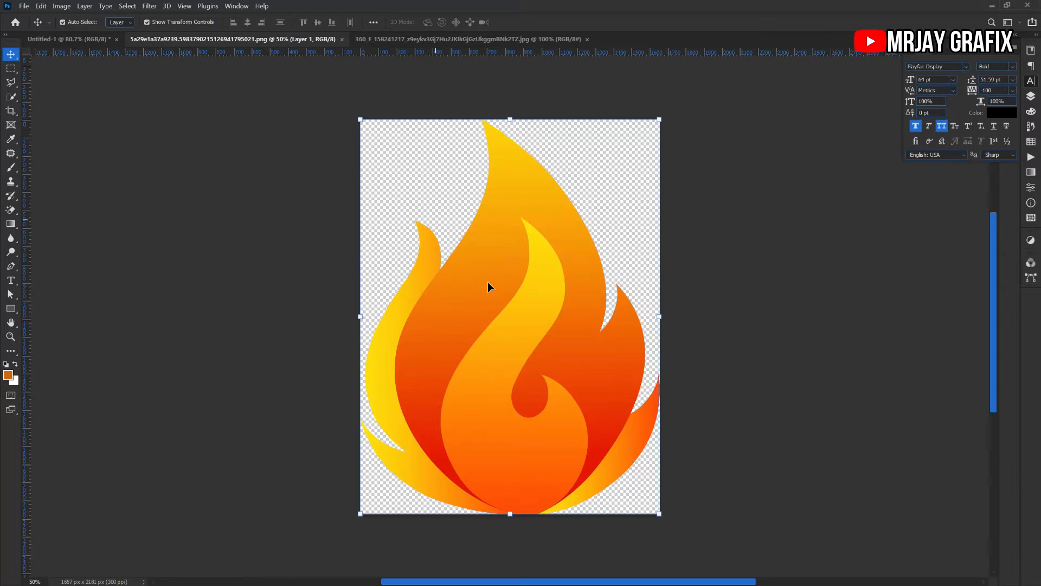
{"action": "left_click_drag", "start_coordinate": [483, 276], "coordinate": [477, 275]}
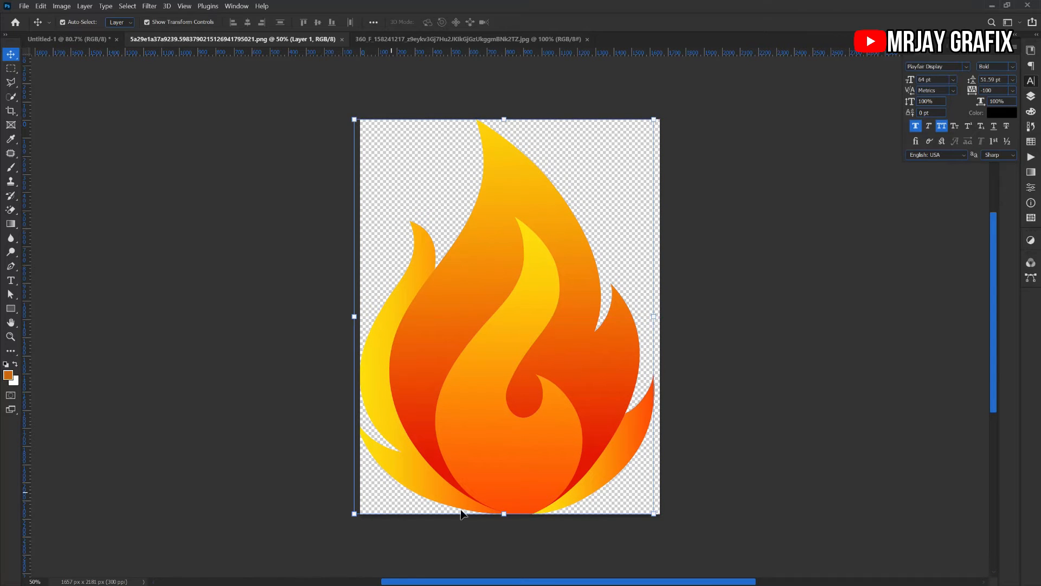
{"action": "left_click_drag", "start_coordinate": [504, 514], "coordinate": [505, 432]}
{"action": "left_click_drag", "start_coordinate": [505, 389], "coordinate": [505, 428]}
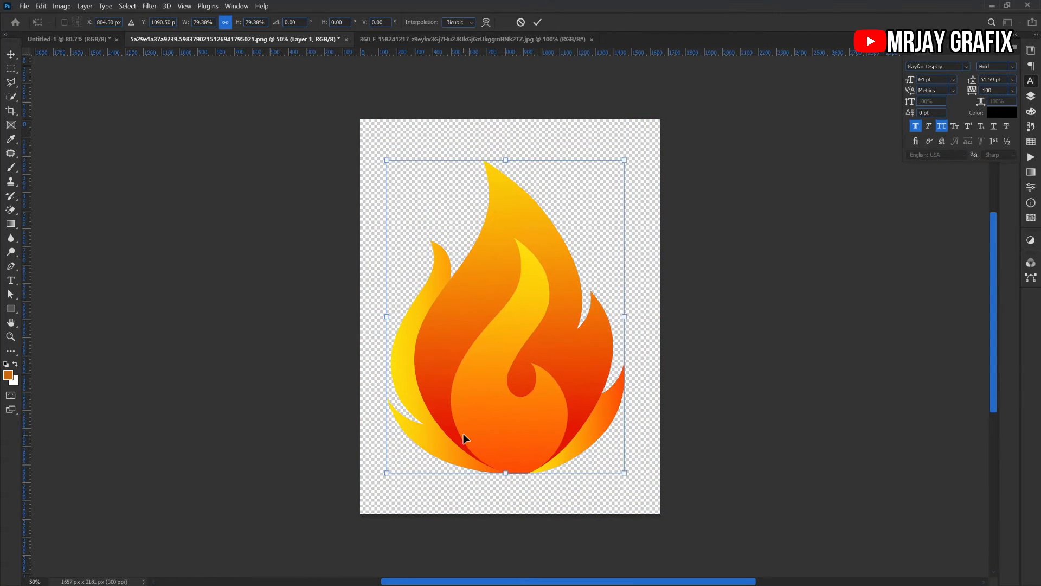
{"action": "key", "text": "Return"}
{"action": "left_click", "coordinate": [288, 412]}
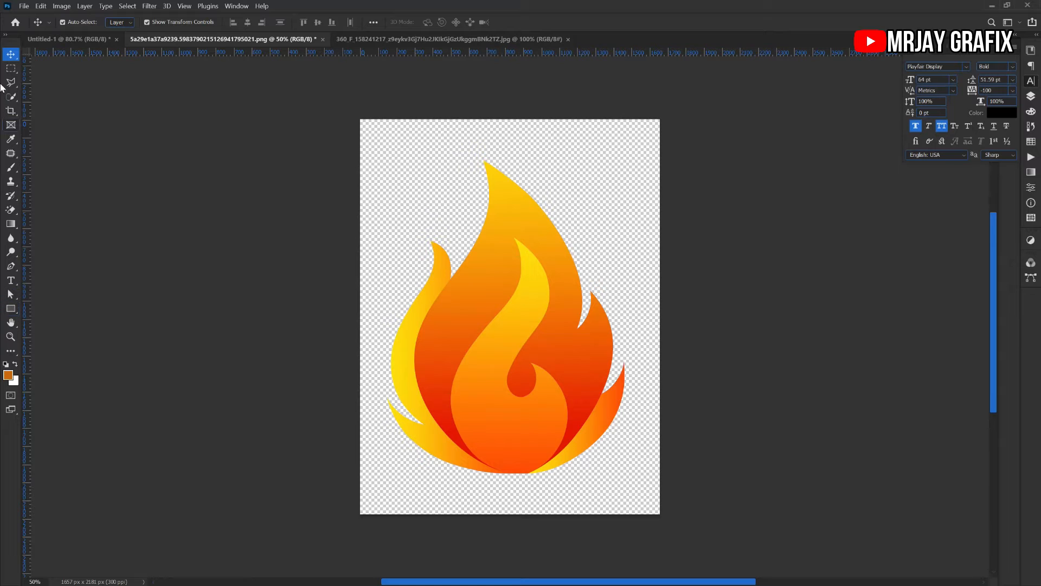
Step: Erase the left body and inner areas of the flame on Layer 1 with the Magic Eraser, undoing the last erase
{"action": "left_click", "coordinate": [11, 209]}
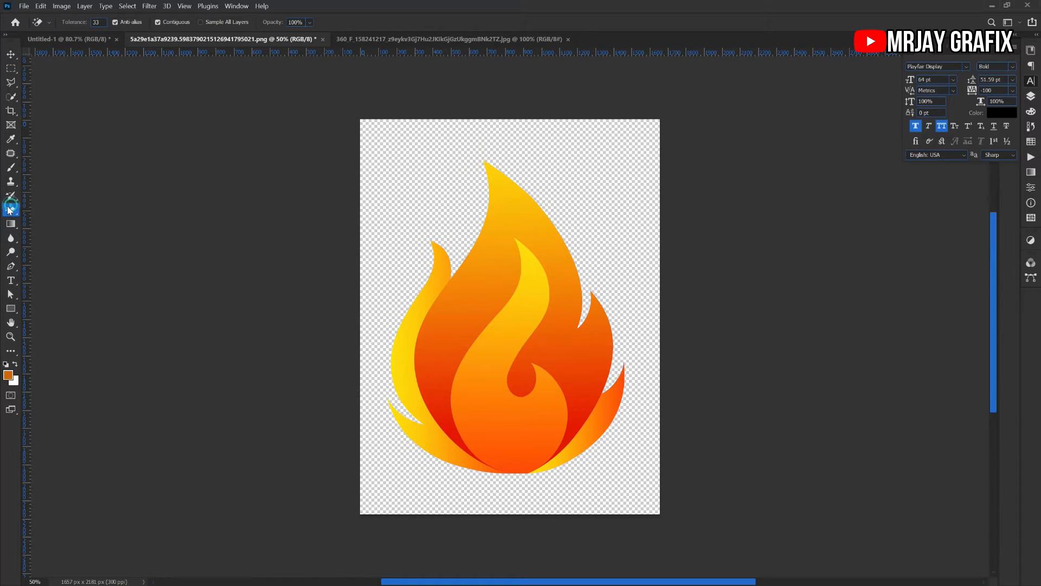
{"action": "left_click", "coordinate": [1030, 96]}
{"action": "left_click", "coordinate": [950, 128]}
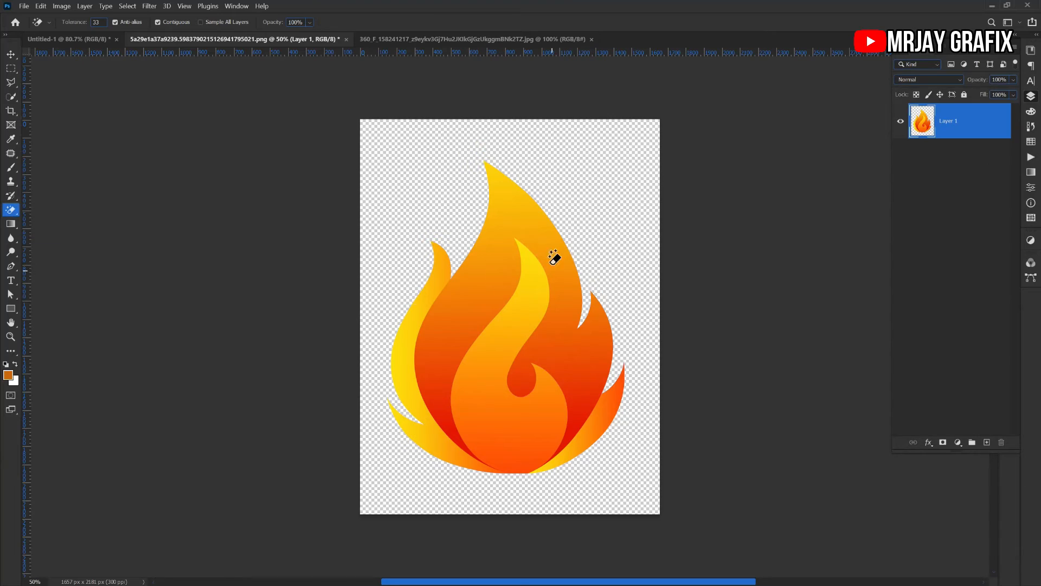
{"action": "left_click", "coordinate": [461, 328]}
{"action": "scroll", "coordinate": [453, 434], "scroll_direction": "up", "scroll_amount": 6}
{"action": "left_click", "coordinate": [431, 388]}
{"action": "left_click", "coordinate": [559, 384]}
{"action": "scroll", "coordinate": [542, 423], "scroll_direction": "down", "scroll_amount": 3}
{"action": "left_click", "coordinate": [565, 477]}
{"action": "key", "text": "ctrl+z"}
{"action": "scroll", "coordinate": [537, 510], "scroll_direction": "up", "scroll_amount": 6}
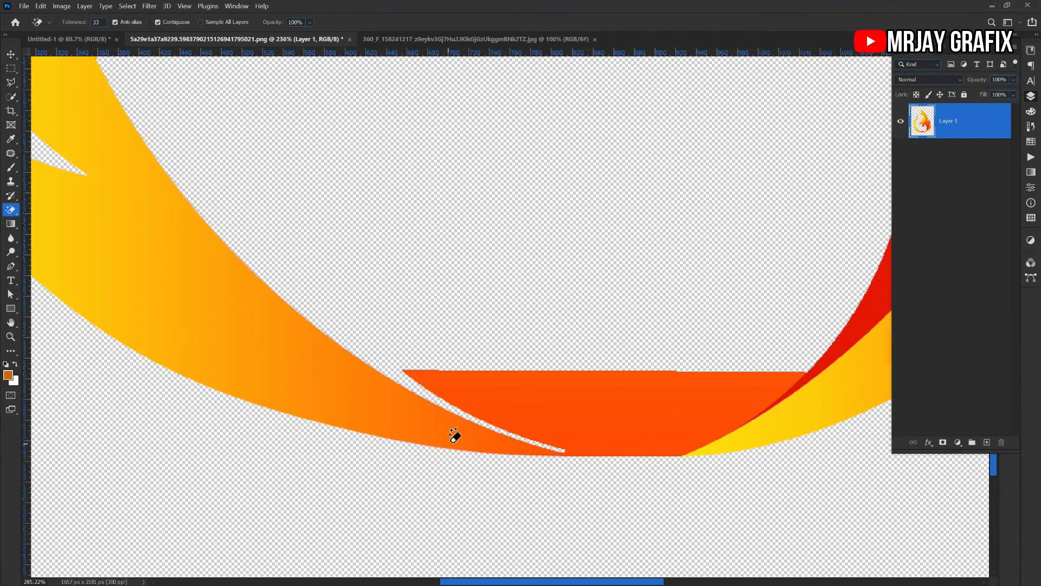
Step: Draw a closed pen path along the left flame's inner edge and around the remaining right part, and convert it to a selection
{"action": "key", "text": "p"}
{"action": "left_click", "coordinate": [301, 300]}
{"action": "left_click", "coordinate": [418, 389]}
{"action": "left_click", "coordinate": [535, 441]}
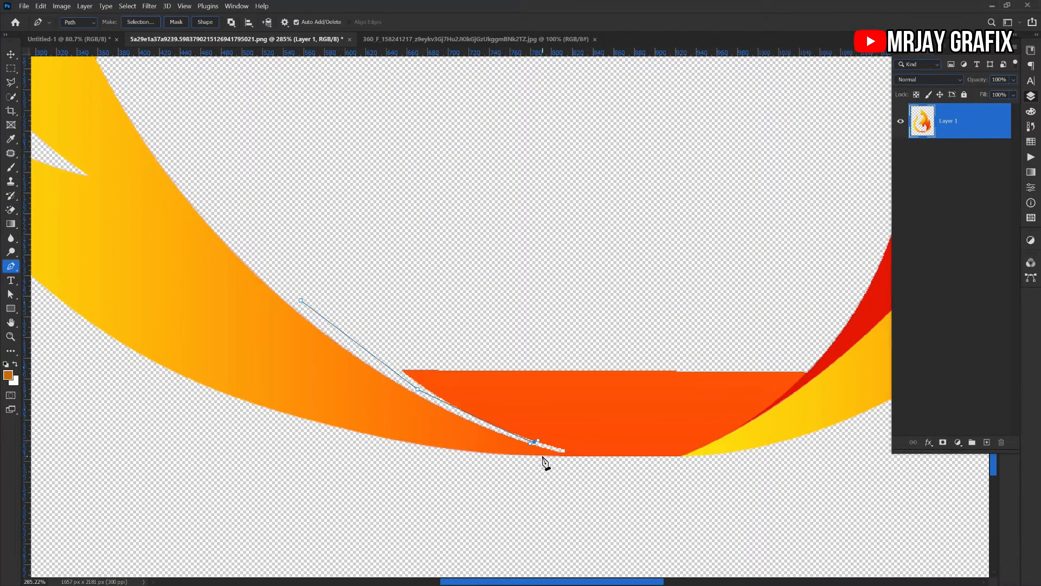
{"action": "left_click", "coordinate": [581, 458]}
{"action": "scroll", "coordinate": [580, 464], "scroll_direction": "down", "scroll_amount": 5}
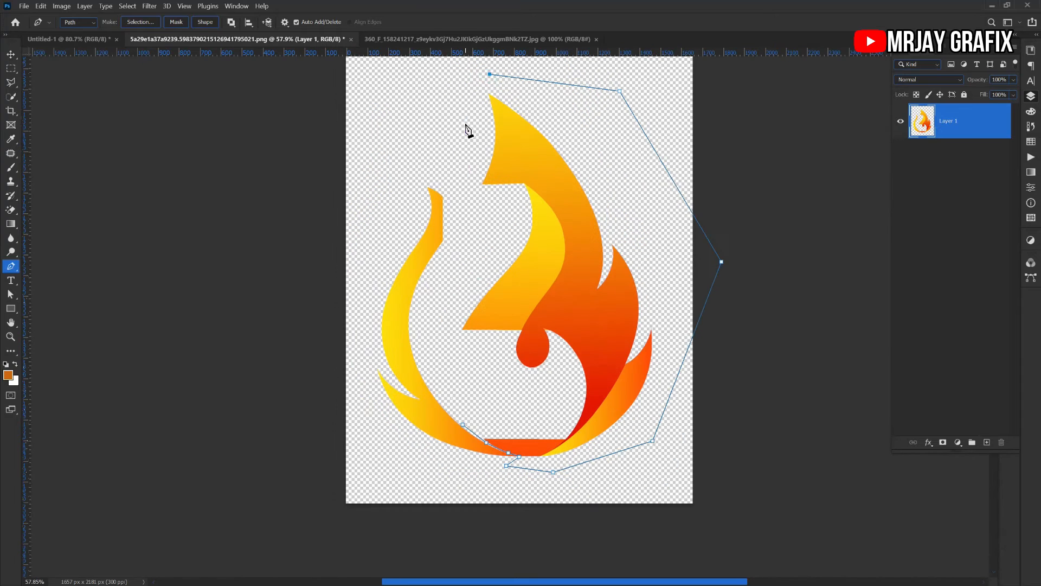
{"action": "left_click", "coordinate": [465, 430]}
{"action": "right_click", "coordinate": [510, 315]}
{"action": "left_click", "coordinate": [558, 360]}
{"action": "key", "text": "Return"}
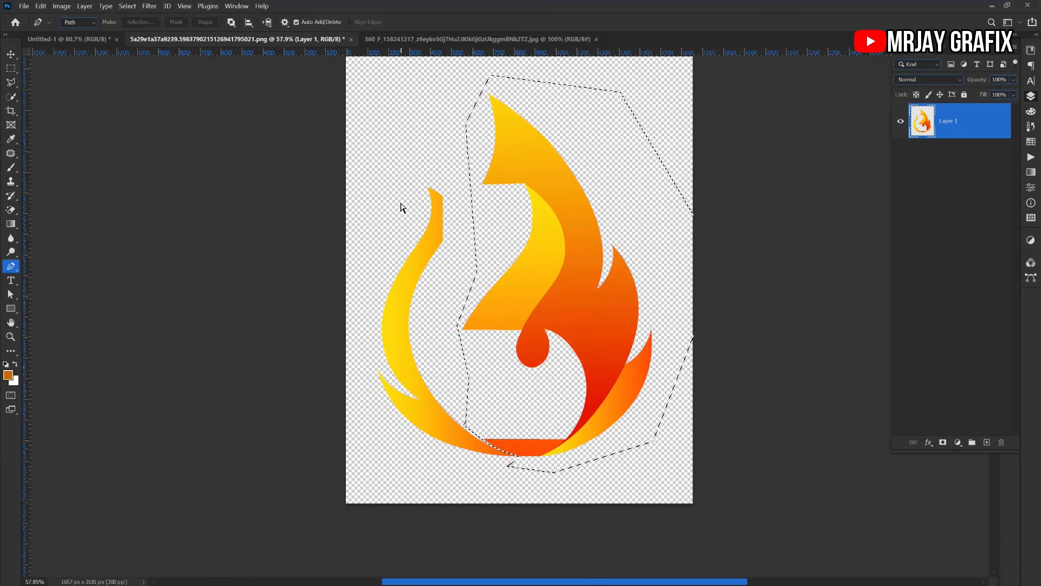
Step: Delete the selected right part of the flame and bring the remaining left piece into the Untitled-1 document
{"action": "key", "text": "Delete"}
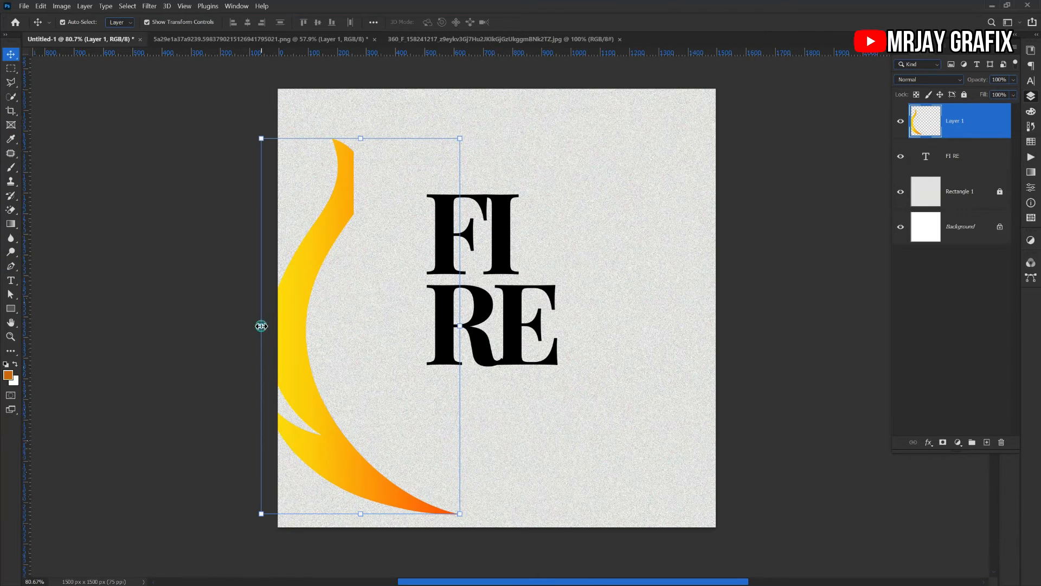
{"action": "left_click", "coordinate": [261, 326]}
{"action": "right_click", "coordinate": [302, 291]}
{"action": "left_click", "coordinate": [201, 278]}
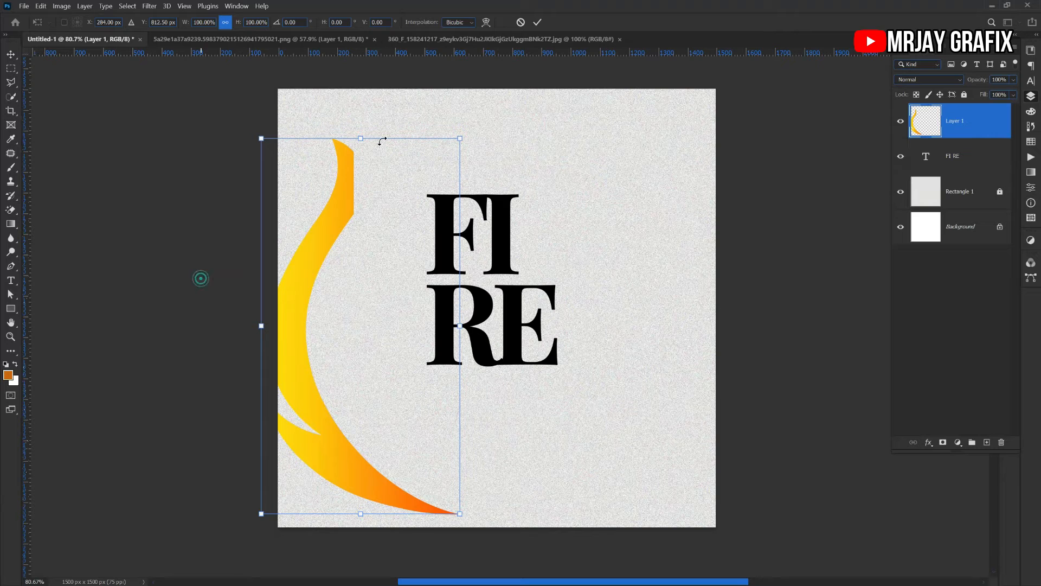
{"action": "left_click", "coordinate": [539, 22]}
{"action": "left_click", "coordinate": [186, 216]}
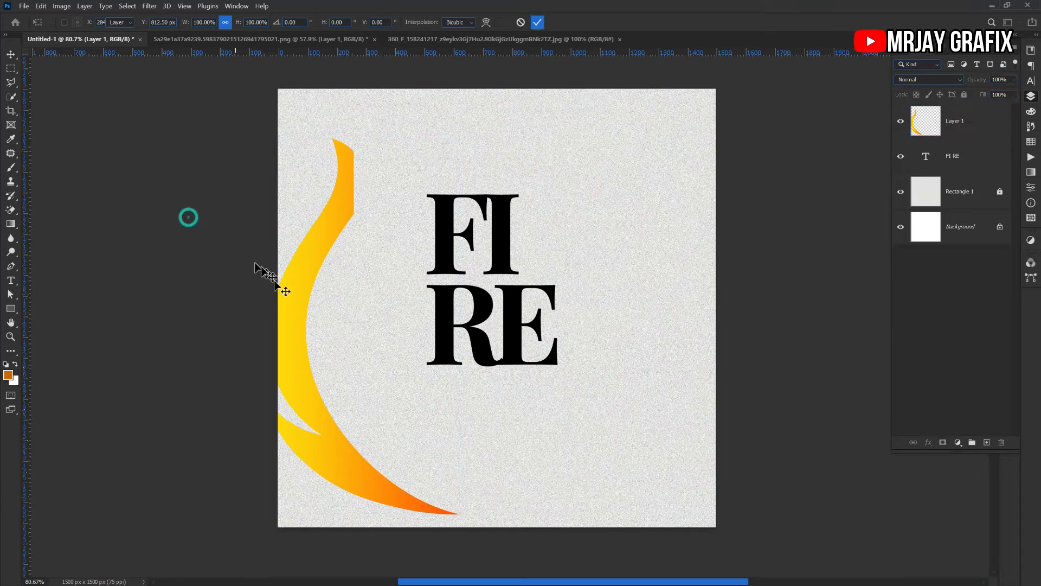
Step: Flip the flame piece horizontally and move it partly off the canvas's left edge
{"action": "left_click", "coordinate": [278, 291]}
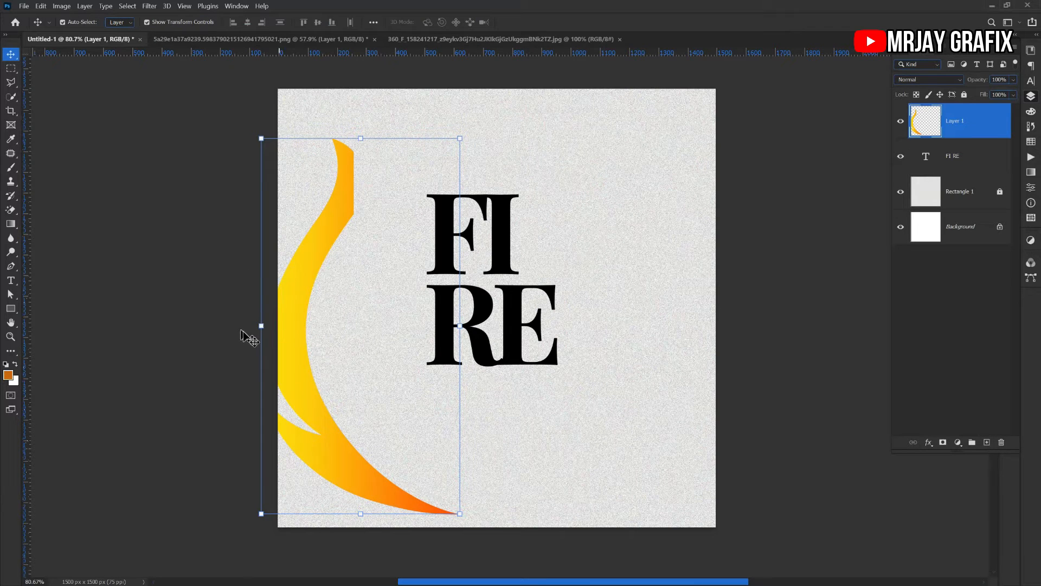
{"action": "left_click", "coordinate": [258, 325]}
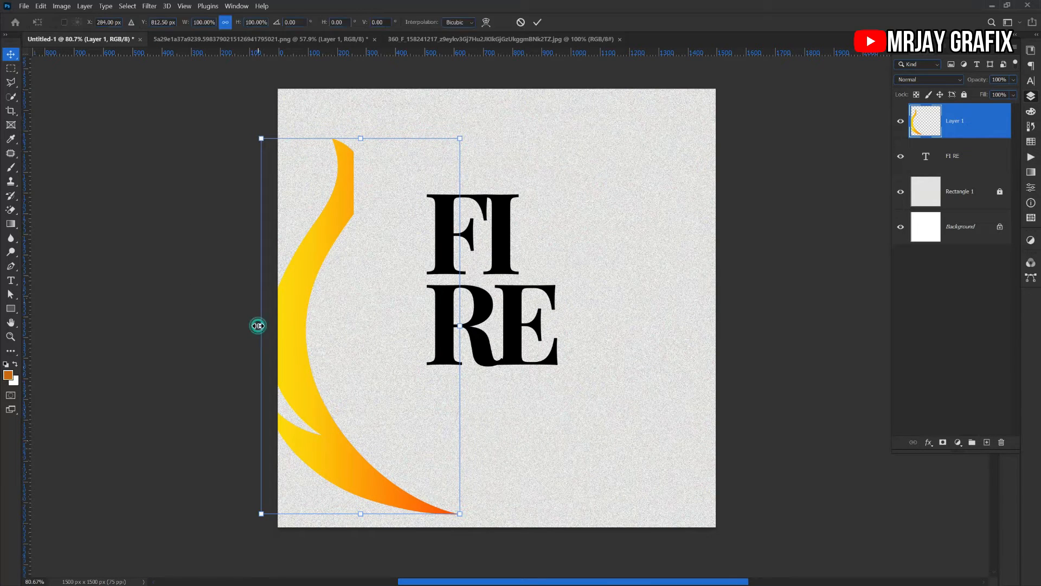
{"action": "right_click", "coordinate": [298, 278]}
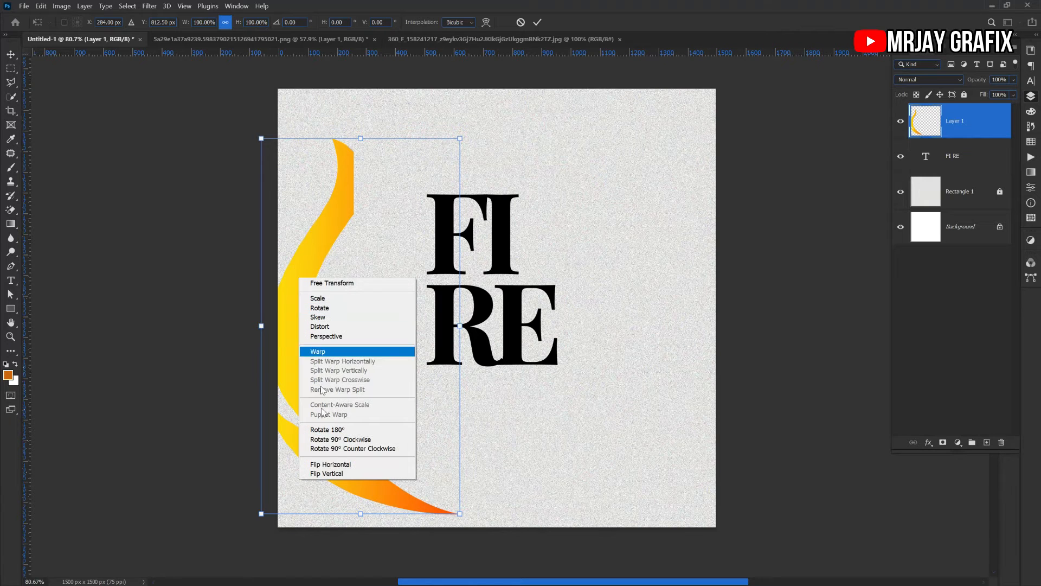
{"action": "left_click", "coordinate": [327, 463]}
{"action": "left_click_drag", "start_coordinate": [431, 375], "coordinate": [327, 360]}
{"action": "scroll", "coordinate": [320, 282], "scroll_direction": "down", "scroll_amount": 3}
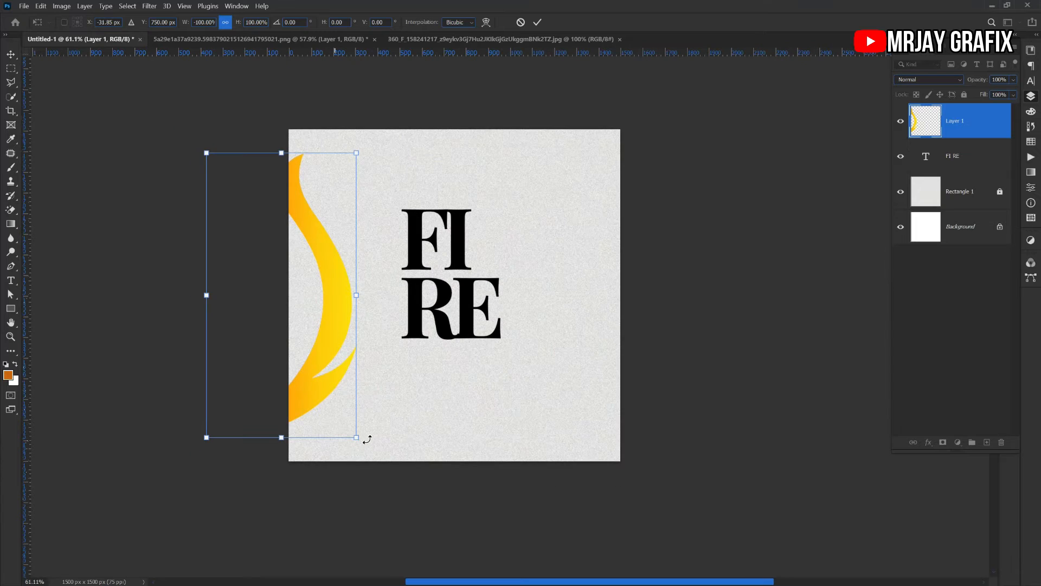
Step: Enlarge the flipped flame piece to about 128%, then scale it back down to about 86%, keeping it at the left edge
{"action": "left_click_drag", "start_coordinate": [414, 443], "coordinate": [493, 441]}
{"action": "left_click_drag", "start_coordinate": [380, 394], "coordinate": [350, 385]}
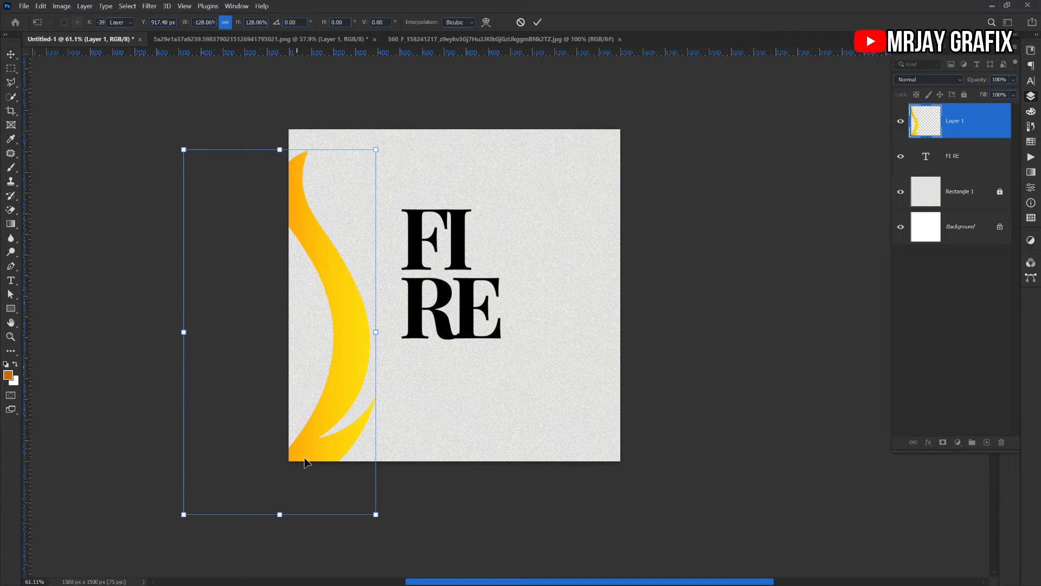
{"action": "key", "text": "Return"}
{"action": "left_click_drag", "start_coordinate": [280, 516], "coordinate": [311, 446]}
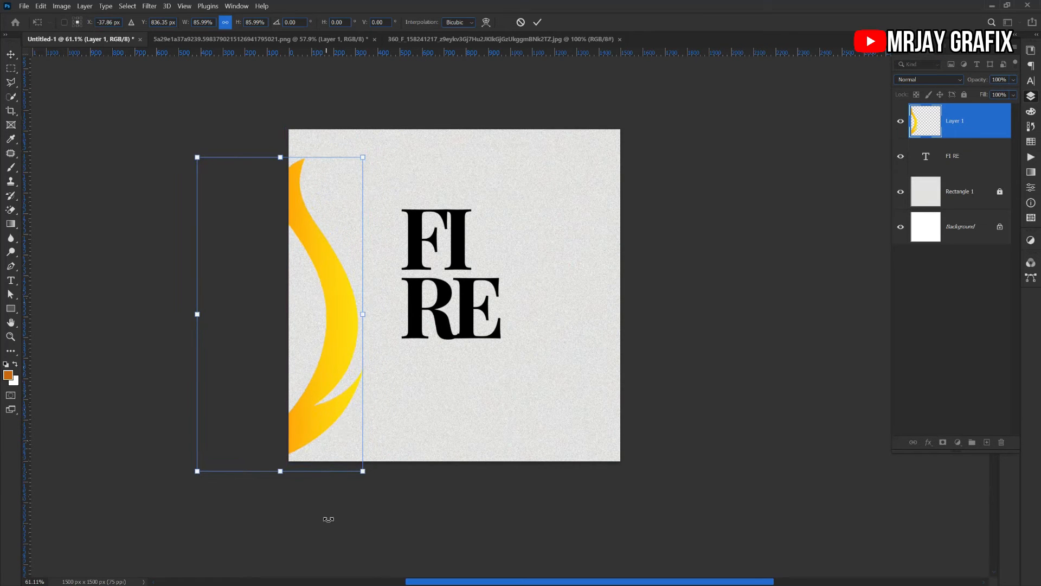
{"action": "key", "text": "Return"}
Step: Stretch the flame piece horizontally so its curve reaches closer to the FIRE lettering, keeping its height
{"action": "scroll", "coordinate": [248, 365], "scroll_direction": "up", "scroll_amount": 3}
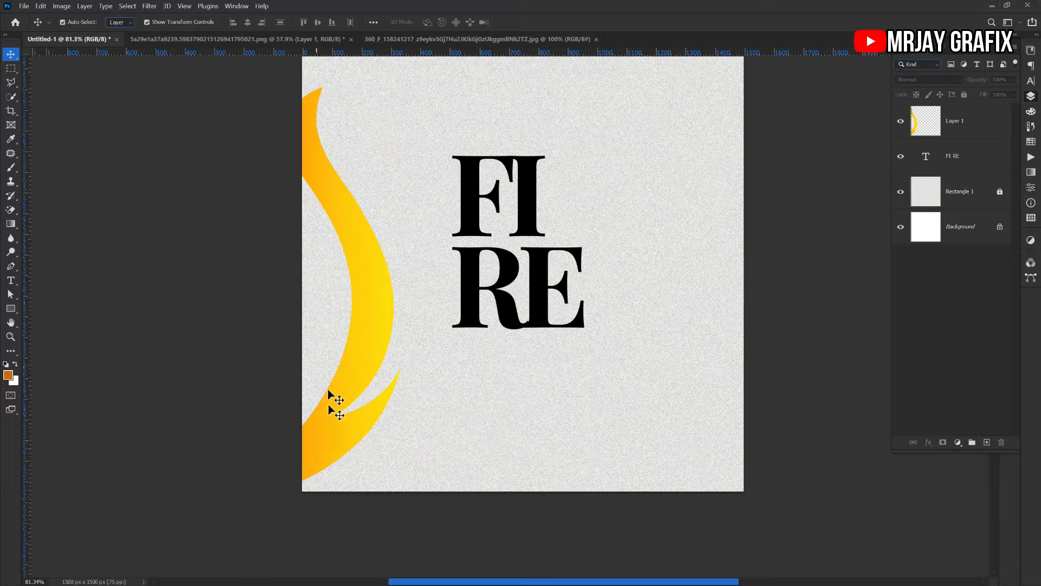
{"action": "left_click", "coordinate": [344, 426]}
{"action": "key", "text": "ctrl+t"}
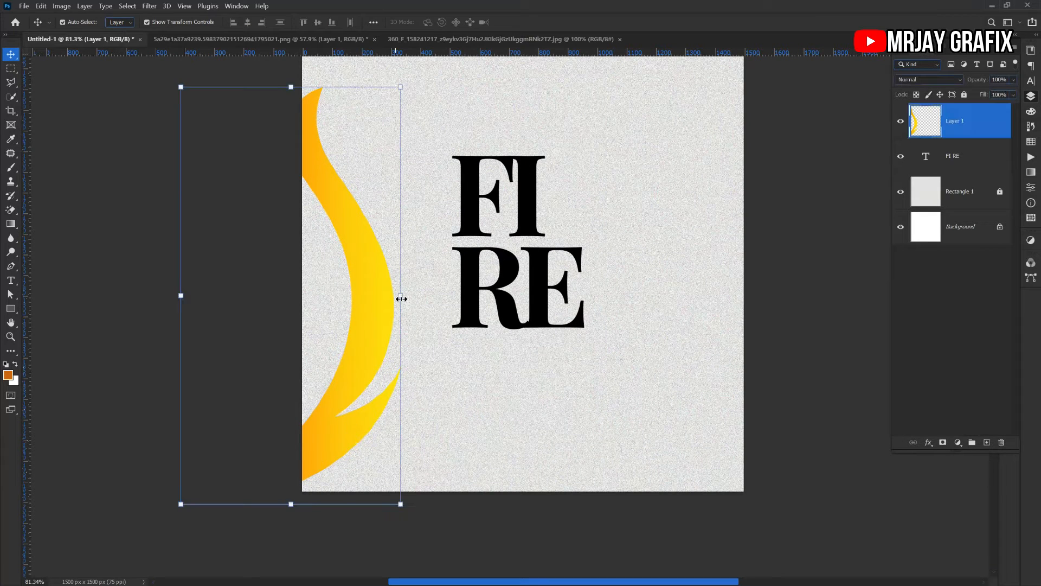
{"action": "left_click_drag", "start_coordinate": [403, 296], "coordinate": [388, 315]}
{"action": "key", "text": "Return"}
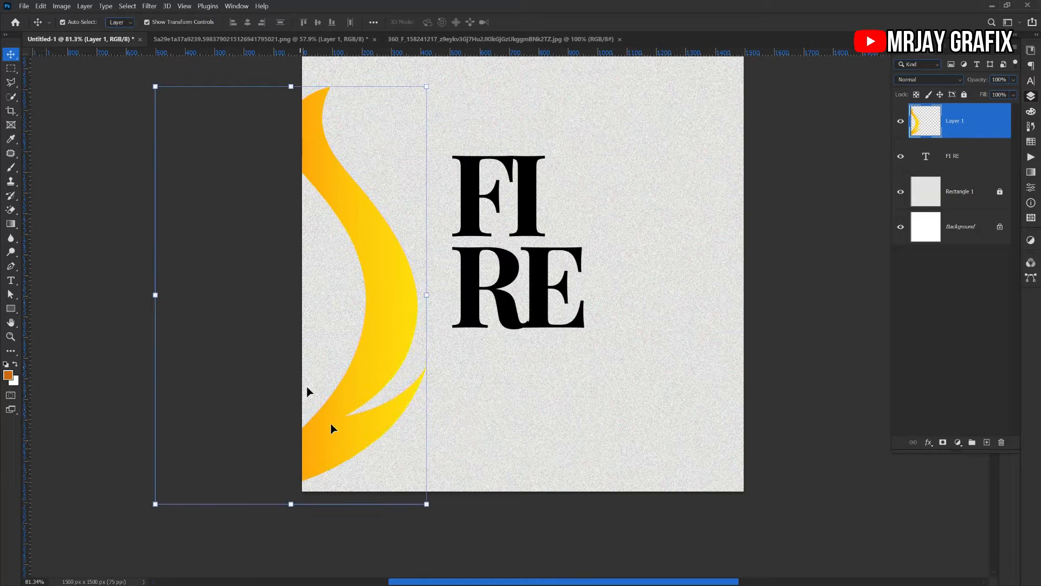
{"action": "left_click", "coordinate": [263, 425]}
Step: Select the FIRE text layer and close the flame PNG document without saving its changes
{"action": "left_click", "coordinate": [471, 308]}
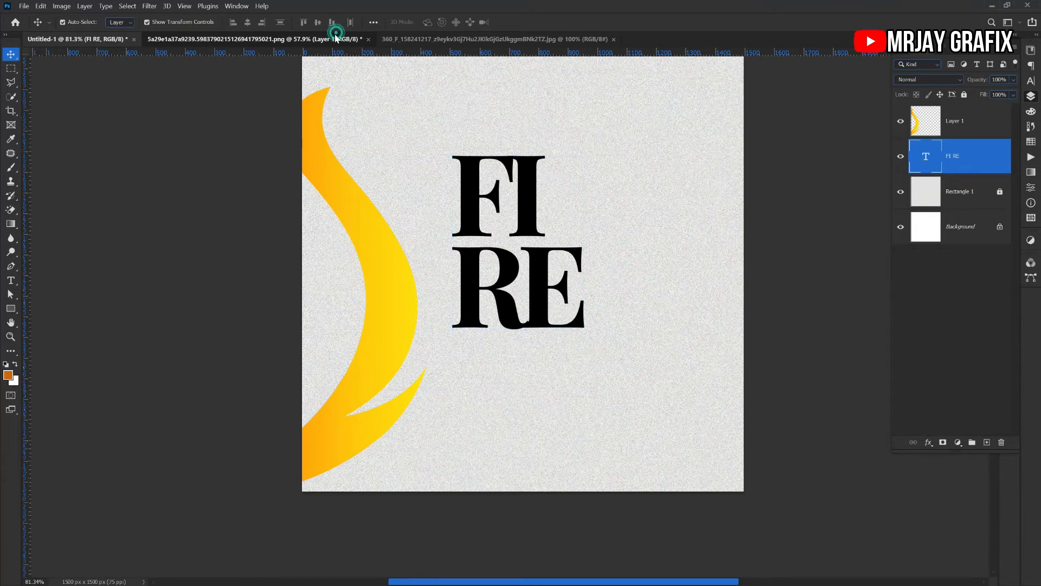
{"action": "left_click", "coordinate": [360, 39]}
{"action": "left_click", "coordinate": [368, 40]}
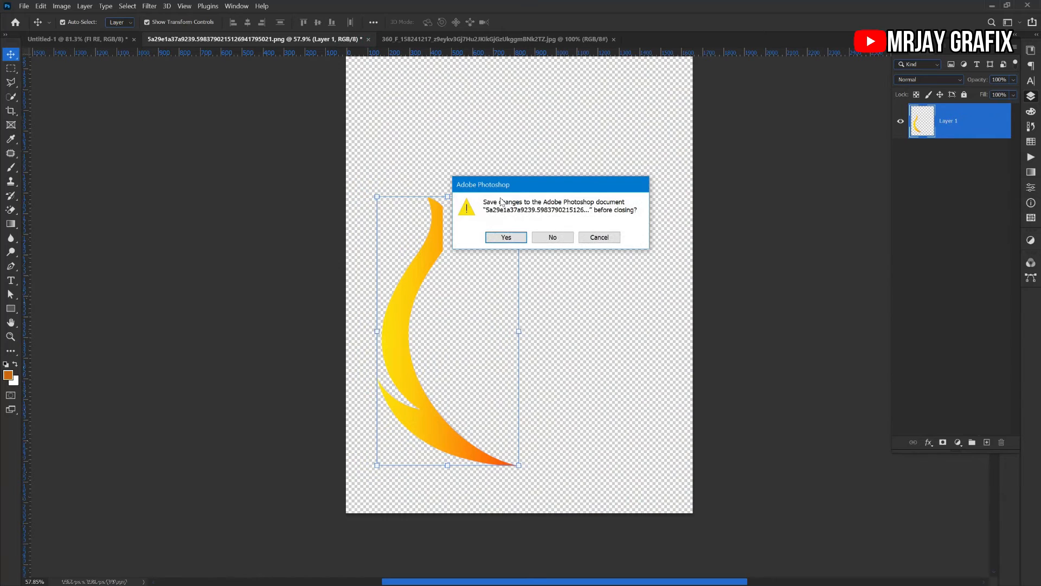
{"action": "left_click", "coordinate": [552, 238]}
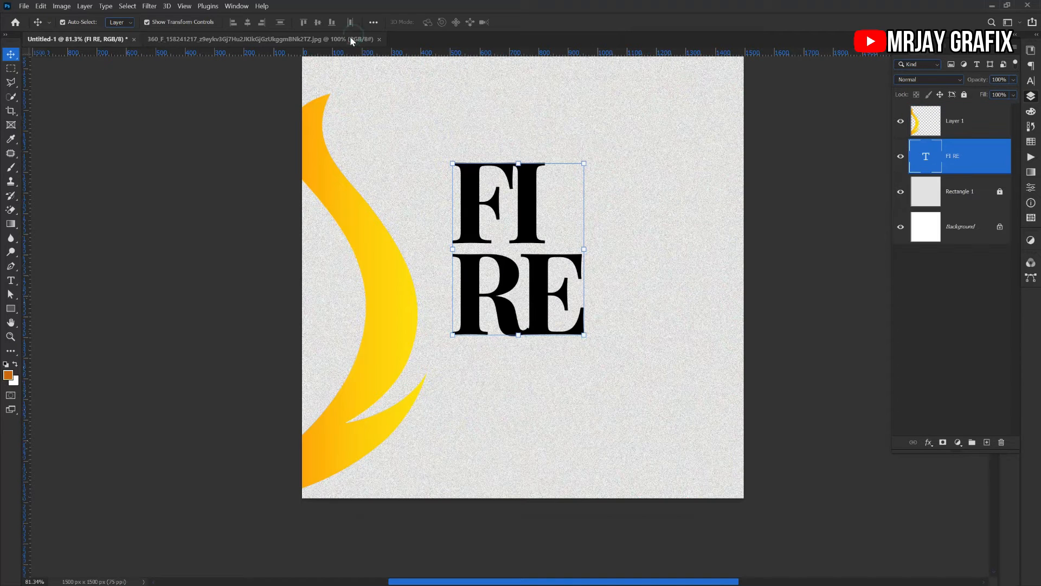
Step: Bring the man's photo into the FIRE document and enlarge it to about half the canvas width in the lower-right corner
{"action": "left_click", "coordinate": [283, 39]}
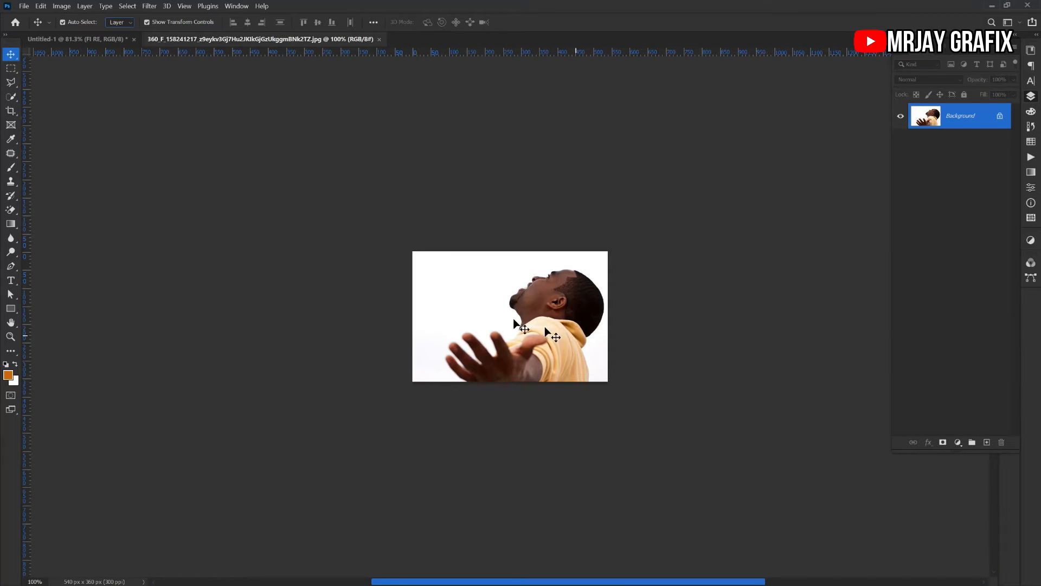
{"action": "left_click_drag", "start_coordinate": [534, 327], "coordinate": [678, 446]}
{"action": "left_click_drag", "start_coordinate": [579, 389], "coordinate": [514, 350]}
{"action": "left_click_drag", "start_coordinate": [602, 423], "coordinate": [622, 423]}
{"action": "key", "text": "Return"}
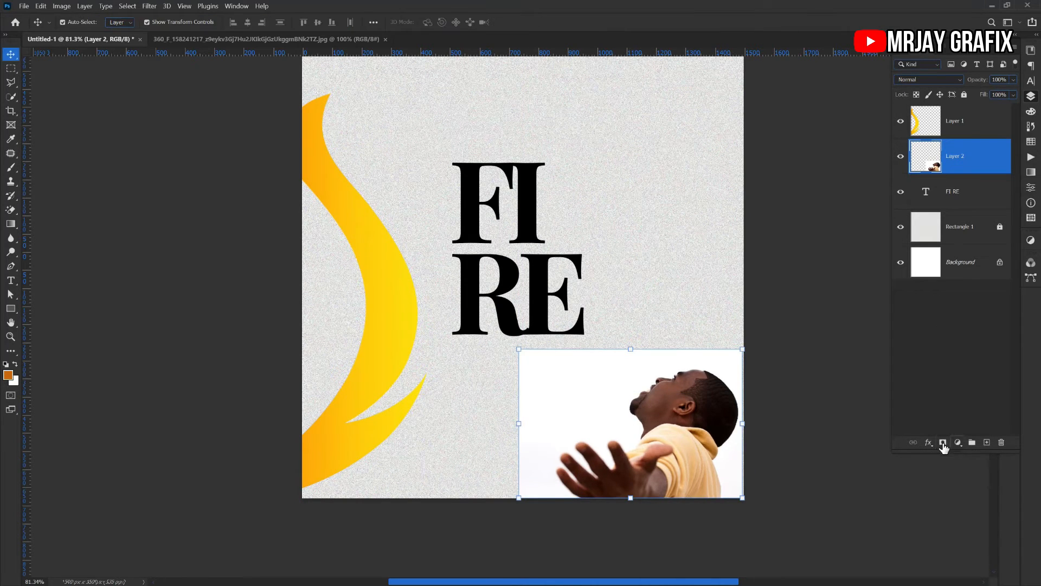
Step: Add a layer mask to the man's photo on Layer 2 and reduce the soft brush to 175 px
{"action": "left_click", "coordinate": [942, 442]}
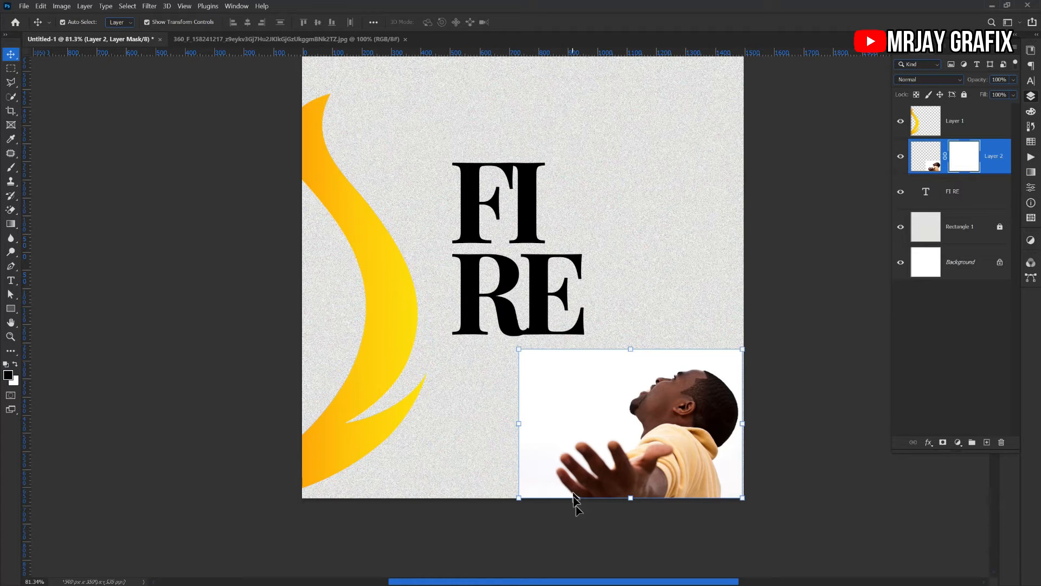
{"action": "key", "text": "b"}
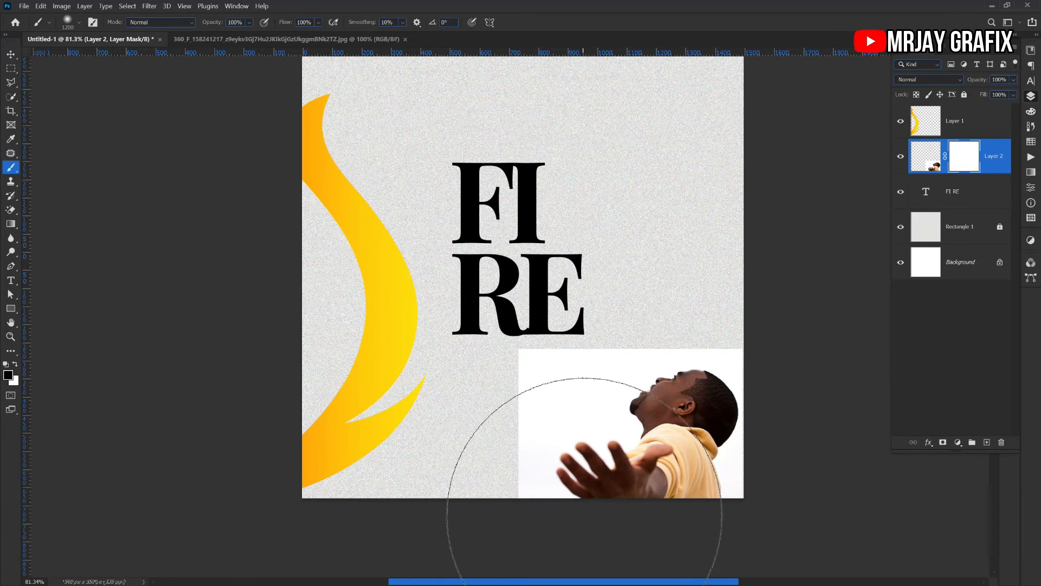
{"action": "key", "text": "bracketleft"}
{"action": "key", "text": "bracketleft"}
{"action": "key", "text": "bracketleft"}
{"action": "key", "text": "bracketleft"}
{"action": "key", "text": "bracketleft"}
{"action": "key", "text": "bracketleft"}
{"action": "key", "text": "bracketleft"}
{"action": "key", "text": "bracketleft"}
{"action": "key", "text": "bracketleft"}
{"action": "key", "text": "bracketleft"}
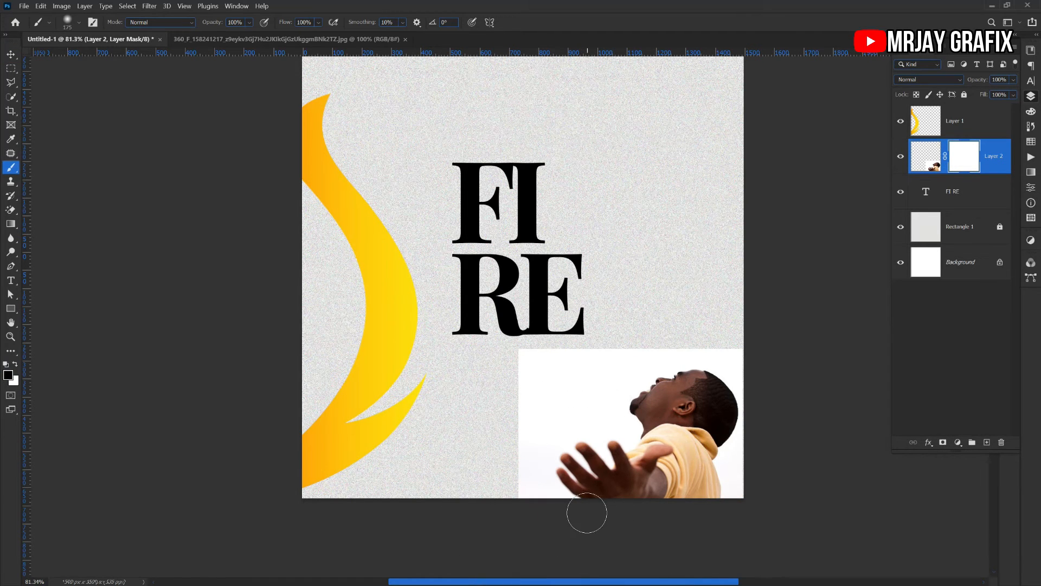
Step: Try to fade the photo's white background by painting black on the mask with a 500 px brush
{"action": "key", "text": "bracketright"}
{"action": "key", "text": "bracketright"}
{"action": "key", "text": "bracketright"}
{"action": "key", "text": "bracketright"}
{"action": "mouse_move", "coordinate": [486, 491]}
{"action": "left_mouse_down"}
{"action": "mouse_move", "coordinate": [484, 408]}
{"action": "mouse_move", "coordinate": [503, 345]}
{"action": "mouse_move", "coordinate": [733, 331]}
{"action": "mouse_move", "coordinate": [567, 329]}
{"action": "left_mouse_up"}
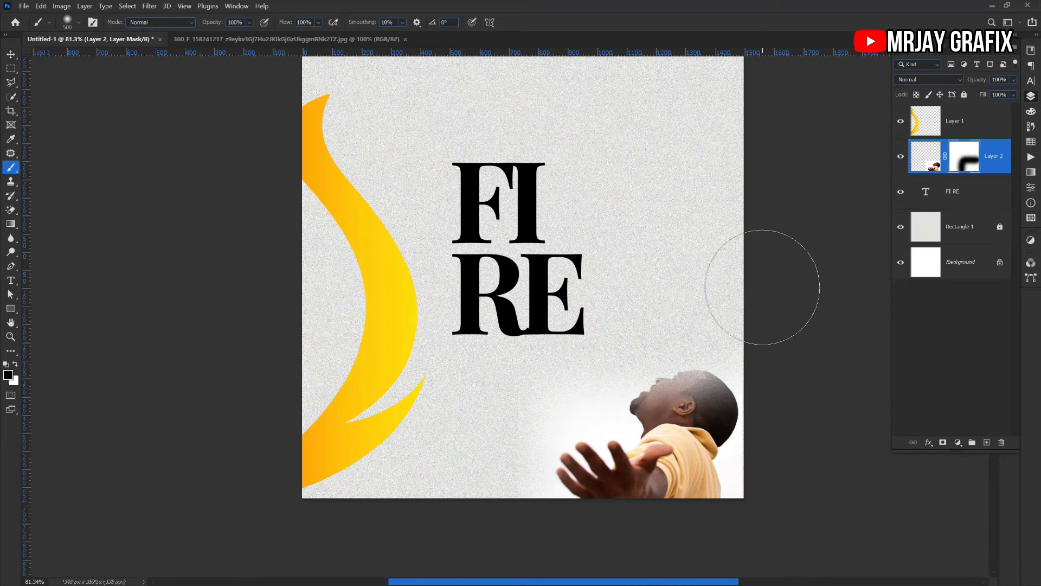
{"action": "key", "text": "ctrl+z"}
Step: Paint black on Layer 2's mask with a soft 300 px brush to fade the white background and edges around the man
{"action": "mouse_move", "coordinate": [763, 287]}
{"action": "left_mouse_down"}
{"action": "mouse_move", "coordinate": [781, 288]}
{"action": "mouse_move", "coordinate": [767, 304]}
{"action": "mouse_move", "coordinate": [717, 289]}
{"action": "left_mouse_up"}
{"action": "key", "text": "bracketleft"}
{"action": "key", "text": "bracketleft"}
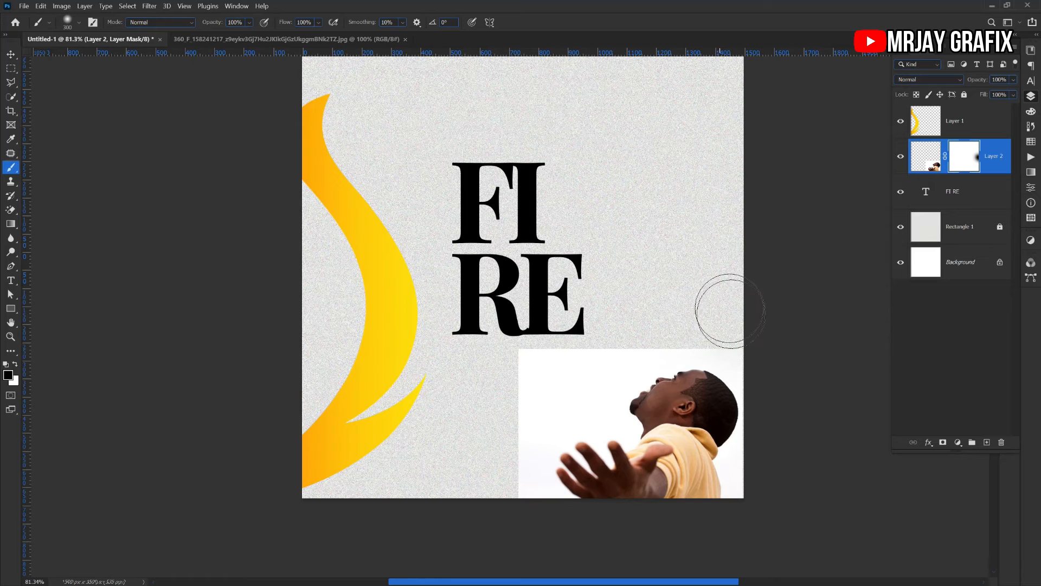
{"action": "mouse_move", "coordinate": [688, 325]}
{"action": "left_mouse_down"}
{"action": "mouse_move", "coordinate": [513, 354]}
{"action": "mouse_move", "coordinate": [505, 453]}
{"action": "mouse_move", "coordinate": [538, 372]}
{"action": "mouse_move", "coordinate": [524, 497]}
{"action": "mouse_move", "coordinate": [589, 546]}
{"action": "mouse_move", "coordinate": [569, 519]}
{"action": "mouse_move", "coordinate": [760, 546]}
{"action": "mouse_move", "coordinate": [630, 533]}
{"action": "mouse_move", "coordinate": [768, 532]}
{"action": "mouse_move", "coordinate": [755, 496]}
{"action": "mouse_move", "coordinate": [782, 466]}
{"action": "mouse_move", "coordinate": [769, 455]}
{"action": "mouse_move", "coordinate": [765, 494]}
{"action": "mouse_move", "coordinate": [763, 352]}
{"action": "mouse_move", "coordinate": [766, 382]}
{"action": "left_mouse_up"}
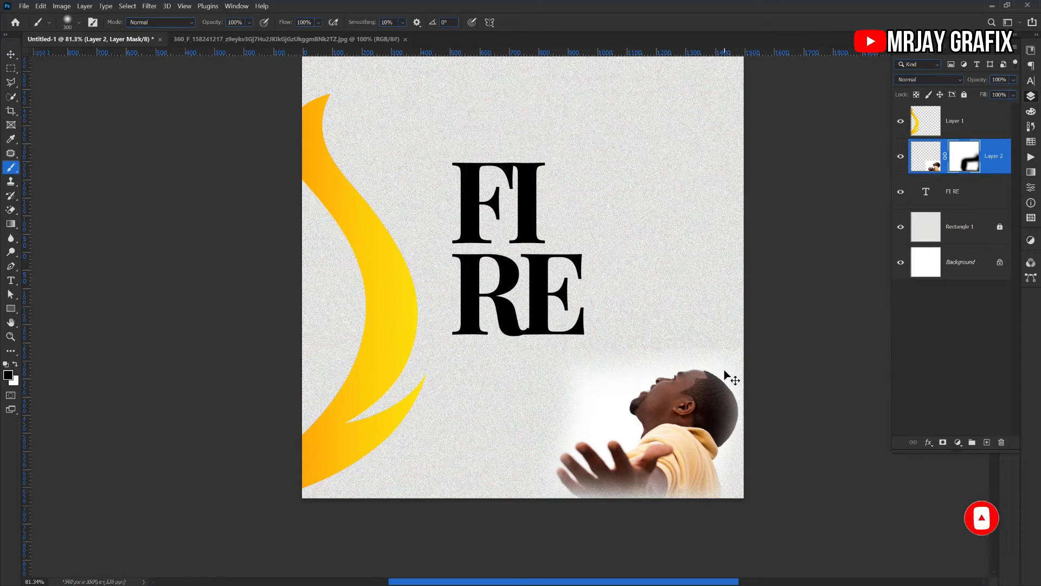
{"action": "mouse_move", "coordinate": [599, 360]}
{"action": "left_mouse_down"}
{"action": "mouse_move", "coordinate": [584, 405]}
{"action": "mouse_move", "coordinate": [576, 392]}
{"action": "mouse_move", "coordinate": [558, 413]}
{"action": "left_mouse_up"}
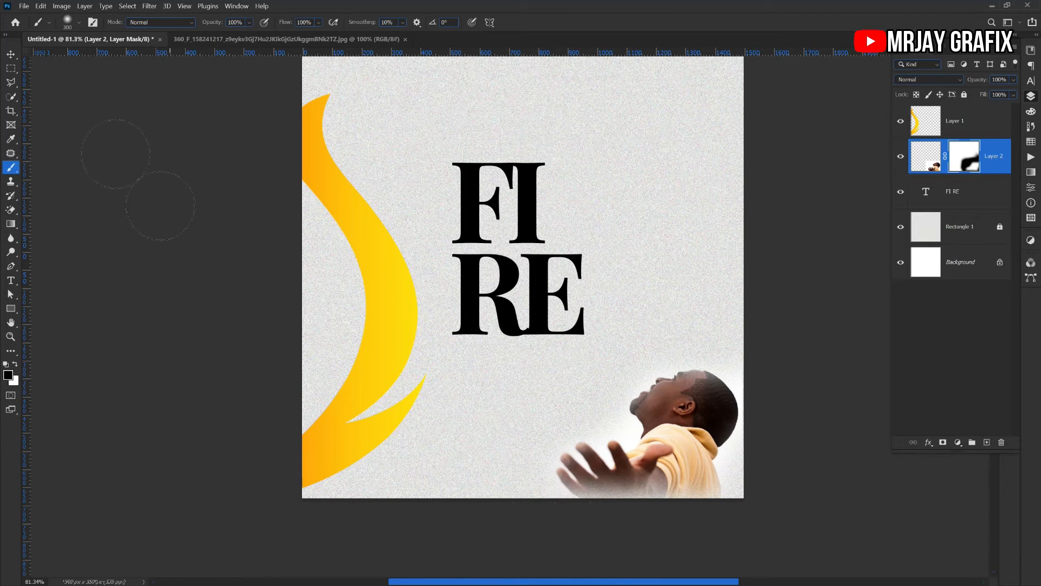
Step: Shift the man's photo slightly beyond the canvas's right edge and reapply the Add Noise filter to its image
{"action": "left_click", "coordinate": [11, 54]}
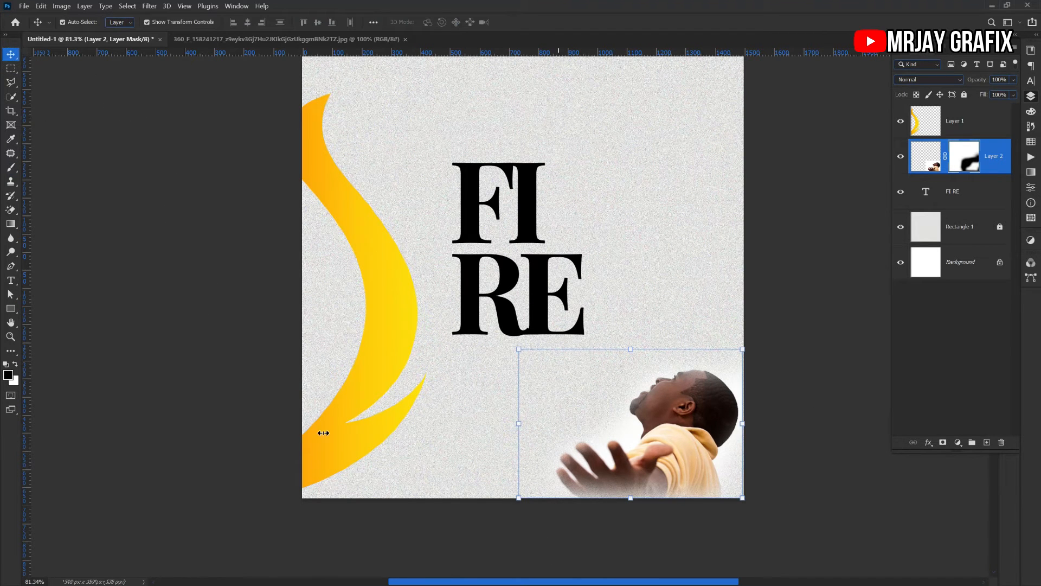
{"action": "left_click_drag", "start_coordinate": [631, 473], "coordinate": [662, 447]}
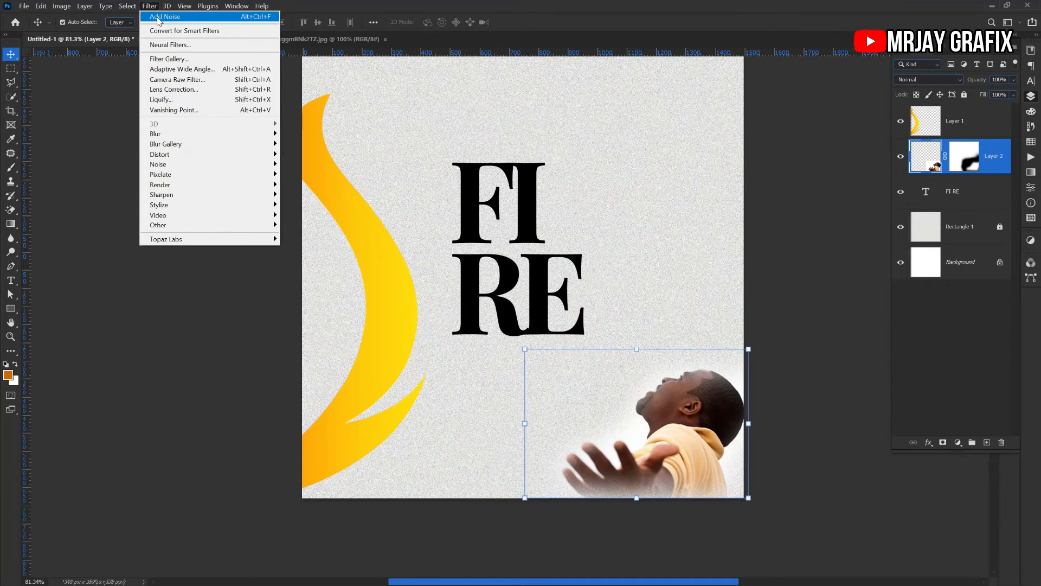
{"action": "left_click", "coordinate": [158, 17]}
{"action": "left_click", "coordinate": [164, 308]}
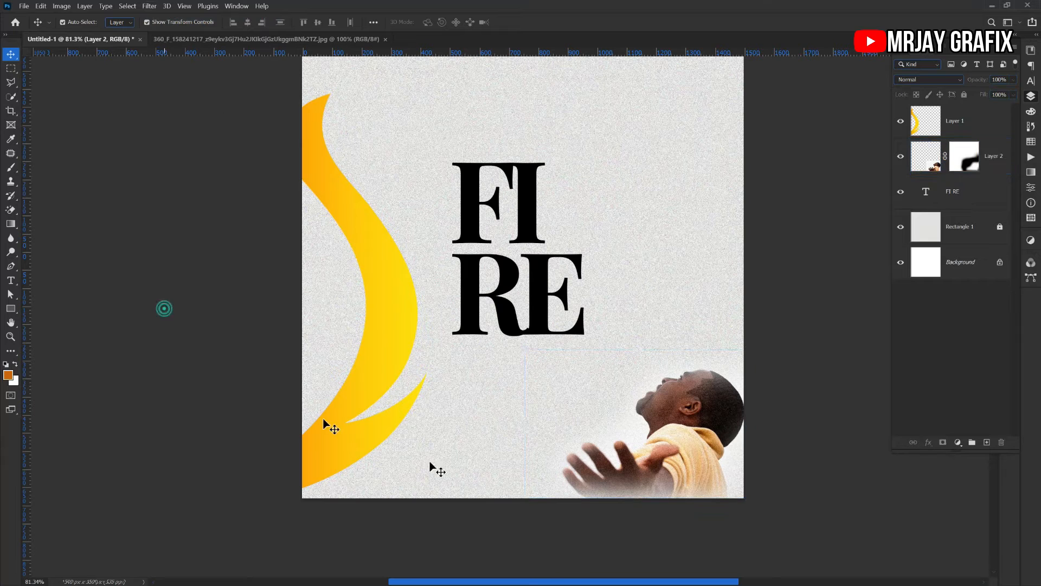
Step: Set the blend mode of the man's photo layer to Luminosity
{"action": "left_click", "coordinate": [671, 430]}
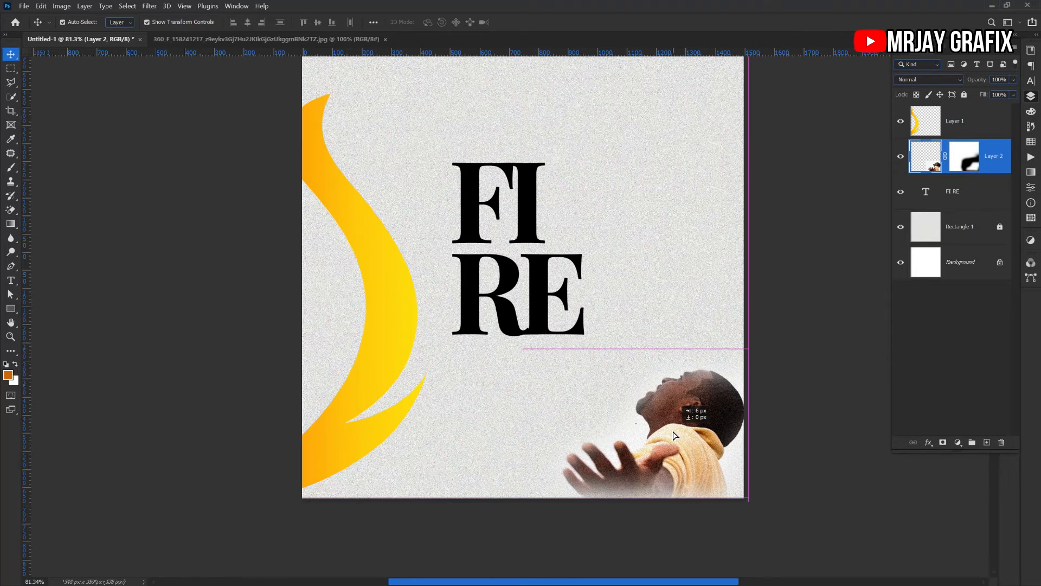
{"action": "left_click", "coordinate": [948, 82]}
{"action": "left_click", "coordinate": [948, 82]}
{"action": "left_click", "coordinate": [934, 79]}
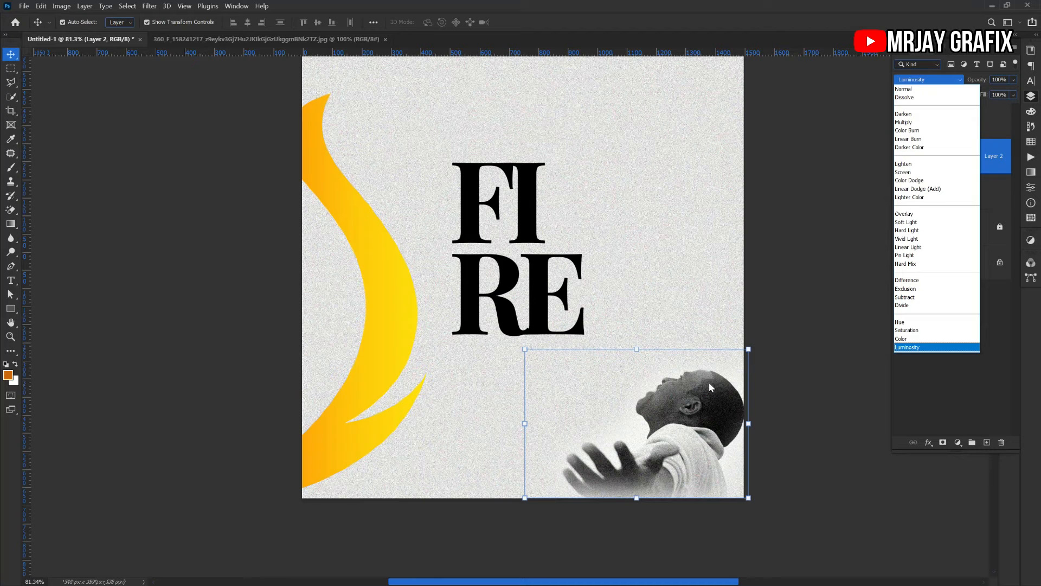
{"action": "left_click", "coordinate": [922, 348]}
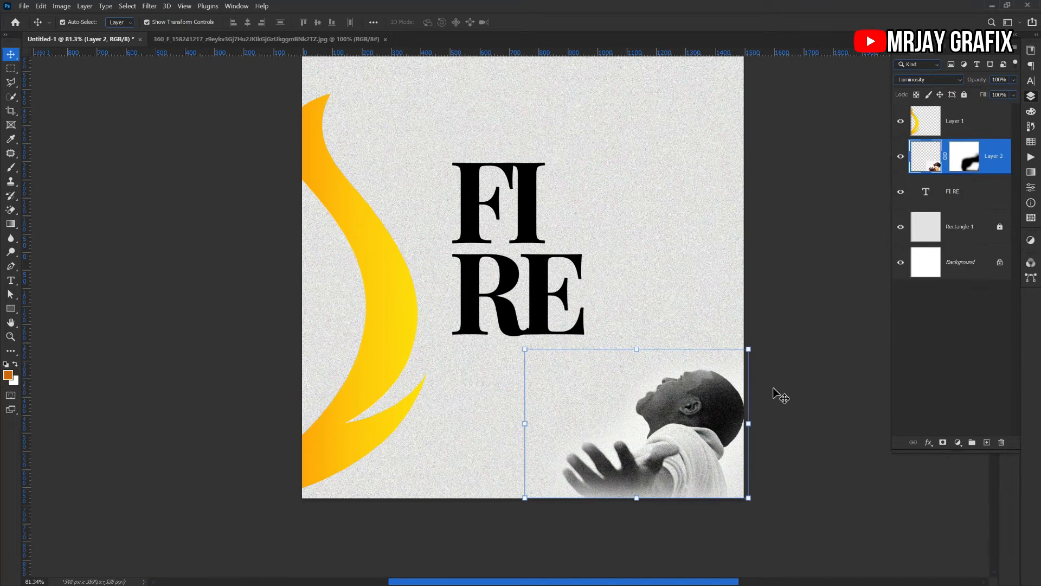
Step: Set the FIRE text layer's opacity to 90%
{"action": "left_click", "coordinate": [483, 302]}
{"action": "left_click", "coordinate": [504, 292]}
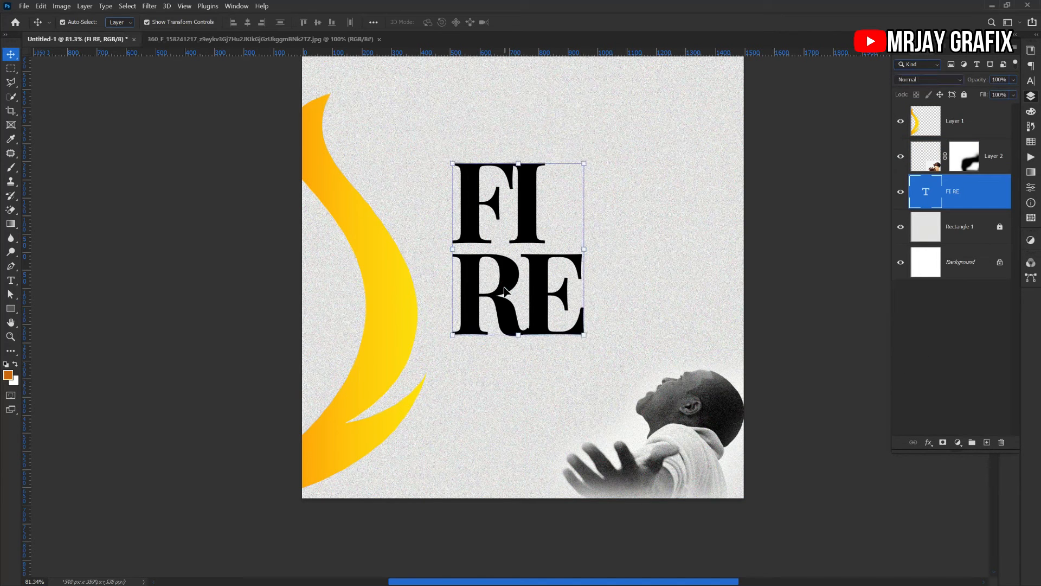
{"action": "key", "text": "9"}
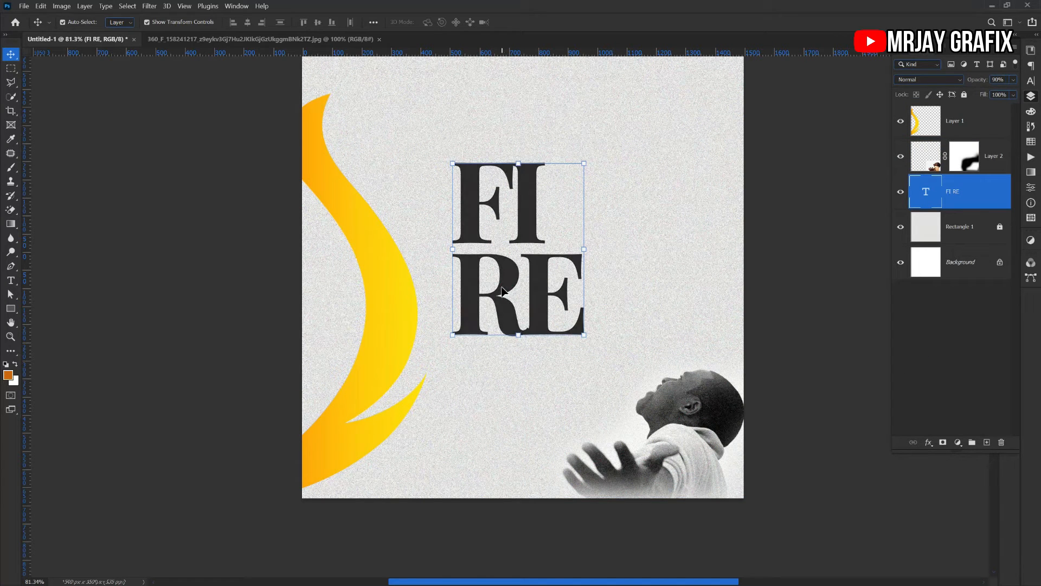
{"action": "left_click", "coordinate": [243, 302]}
Step: Reapply the Add Noise filter to the FIRE text, rasterizing its layer
{"action": "left_click", "coordinate": [462, 300]}
{"action": "left_click", "coordinate": [150, 7]}
{"action": "left_click", "coordinate": [162, 18]}
{"action": "left_click", "coordinate": [191, 234]}
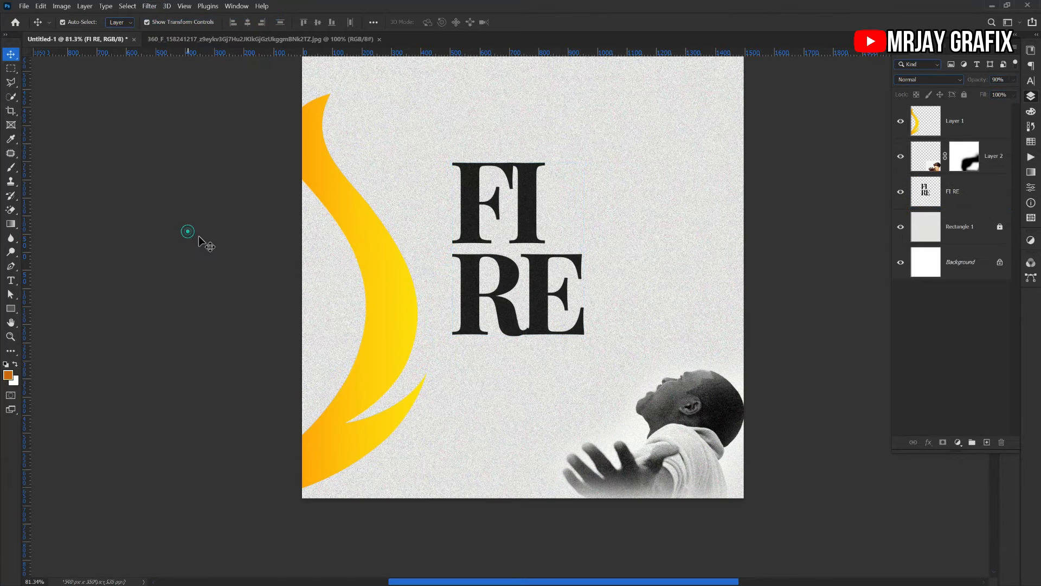
Step: Lower the rasterized FIRE lettering's opacity to 70%
{"action": "left_click", "coordinate": [510, 273]}
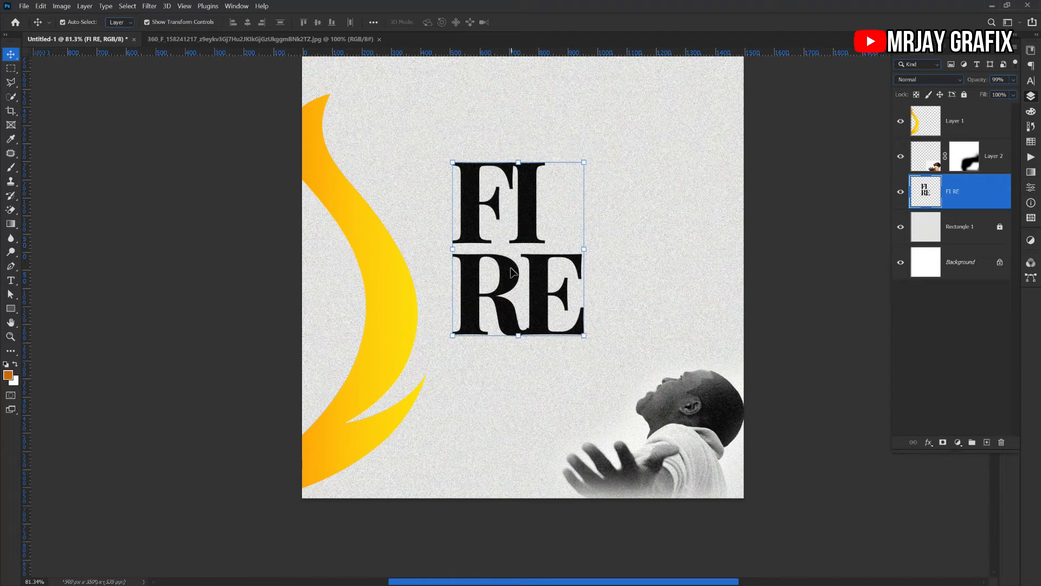
{"action": "key", "text": "7"}
{"action": "left_click", "coordinate": [208, 278]}
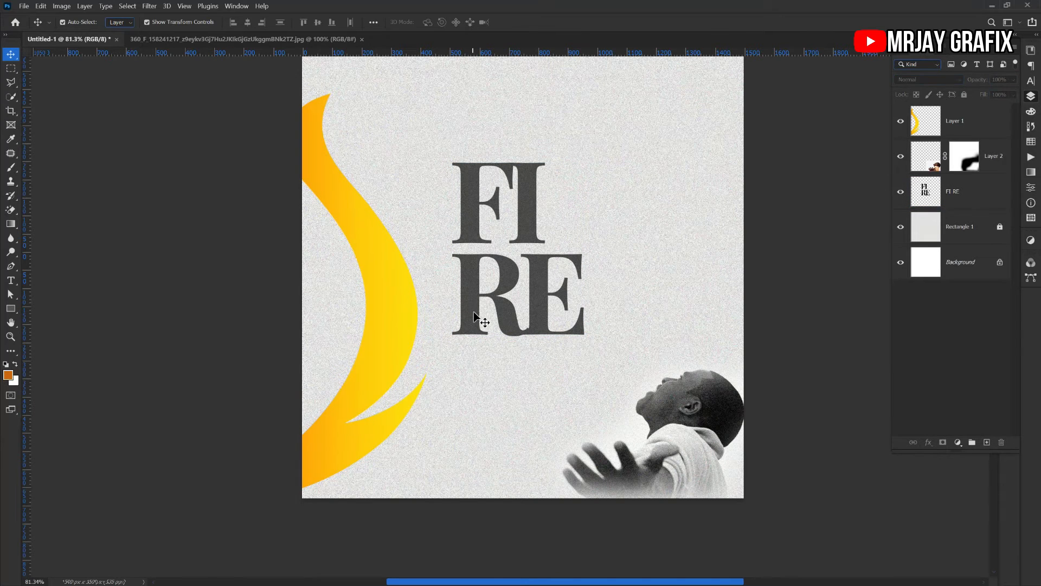
Step: Add the text "PRAYER &" above the FIRE lettering, setting the ampersand in a sans-serif font
{"action": "scroll", "coordinate": [474, 314], "scroll_direction": "down", "scroll_amount": 3}
{"action": "scroll", "coordinate": [477, 237], "scroll_direction": "up", "scroll_amount": 3}
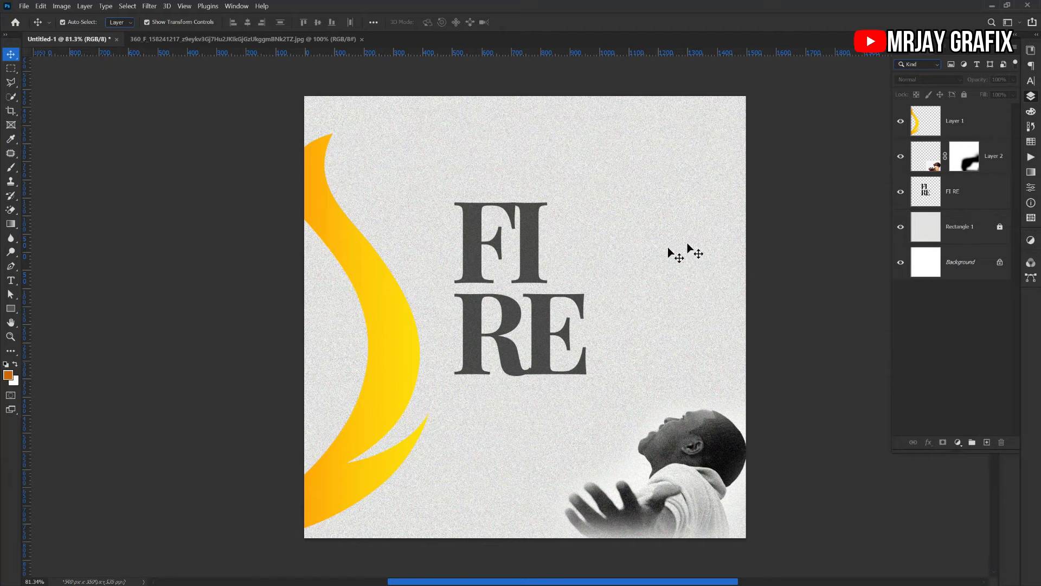
{"action": "key", "text": "t"}
{"action": "left_click", "coordinate": [460, 135]}
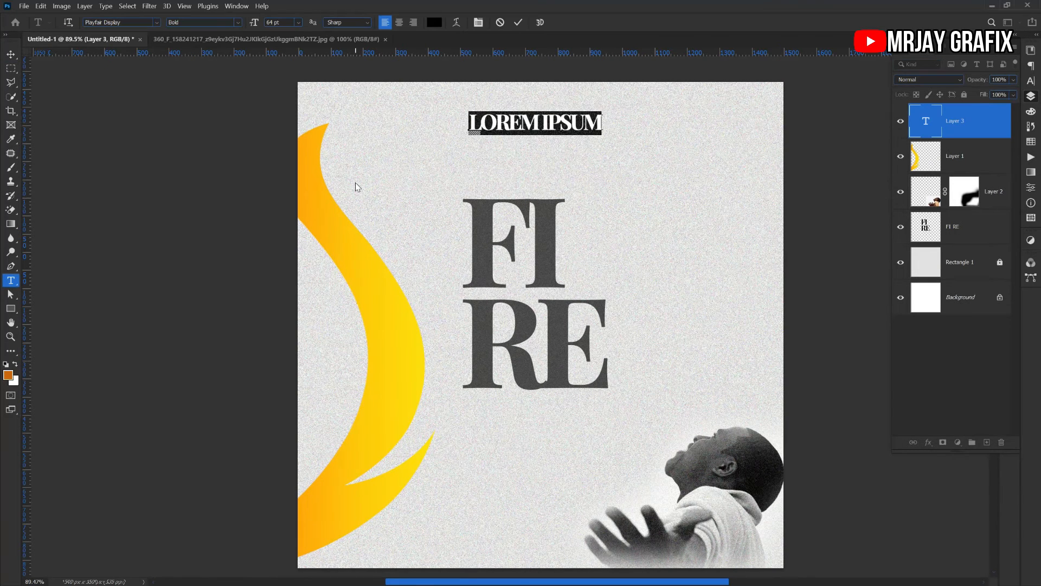
{"action": "type", "text": "PRAYer &"}
{"action": "key", "text": "shift+Left"}
{"action": "left_click", "coordinate": [150, 22]}
{"action": "type", "text": "gi"}
{"action": "left_click", "coordinate": [143, 51]}
{"action": "left_click", "coordinate": [115, 20]}
{"action": "type", "text": "gi"}
{"action": "left_click", "coordinate": [132, 65]}
{"action": "left_click", "coordinate": [518, 22]}
Step: Place the "PRAYER &" text just above FI at 80% opacity, with a duplicate beneath RE
{"action": "key", "text": "v"}
{"action": "left_click_drag", "start_coordinate": [493, 108], "coordinate": [521, 406]}
{"action": "key", "text": "8"}
{"action": "left_click", "coordinate": [478, 161]}
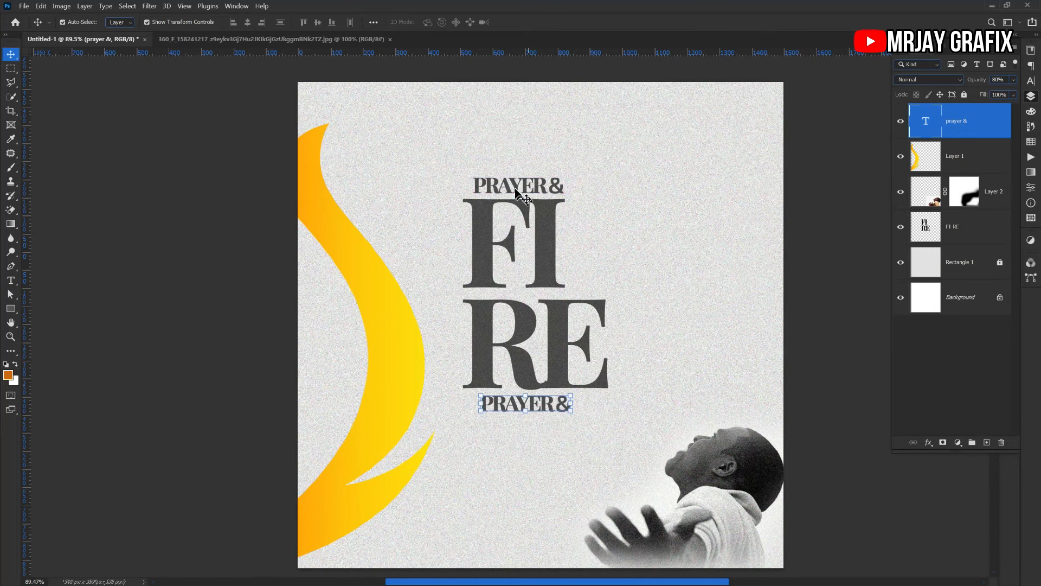
Step: Reapply the Add Noise filter to the upper "PRAYER &" text, rasterizing its layer
{"action": "left_click", "coordinate": [521, 187]}
{"action": "left_click", "coordinate": [149, 6]}
{"action": "left_click", "coordinate": [186, 18]}
Step: Change the lower "PRAYER &" copy to "REVIVAL. 2022" and fit it to the width of RE directly beneath it
{"action": "double_click", "coordinate": [524, 404]}
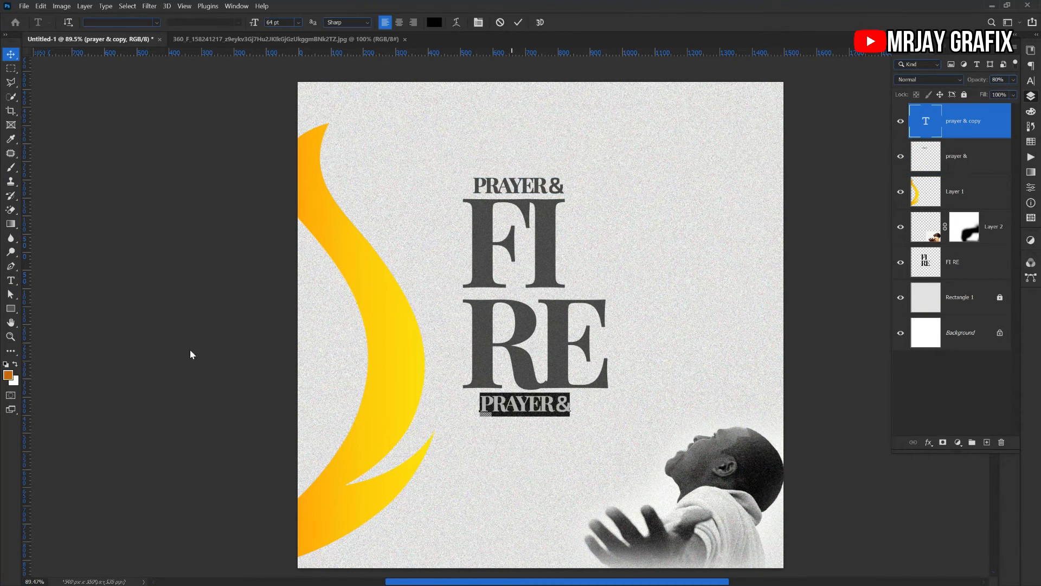
{"action": "type", "text": "REVIVAL. 2020"}
{"action": "key", "text": "BackSpace"}
{"action": "type", "text": "2"}
{"action": "key", "text": "ctrl+Return"}
{"action": "key", "text": "v"}
{"action": "left_click_drag", "start_coordinate": [530, 400], "coordinate": [514, 395]}
{"action": "left_click_drag", "start_coordinate": [590, 417], "coordinate": [602, 421]}
{"action": "key", "text": "Return"}
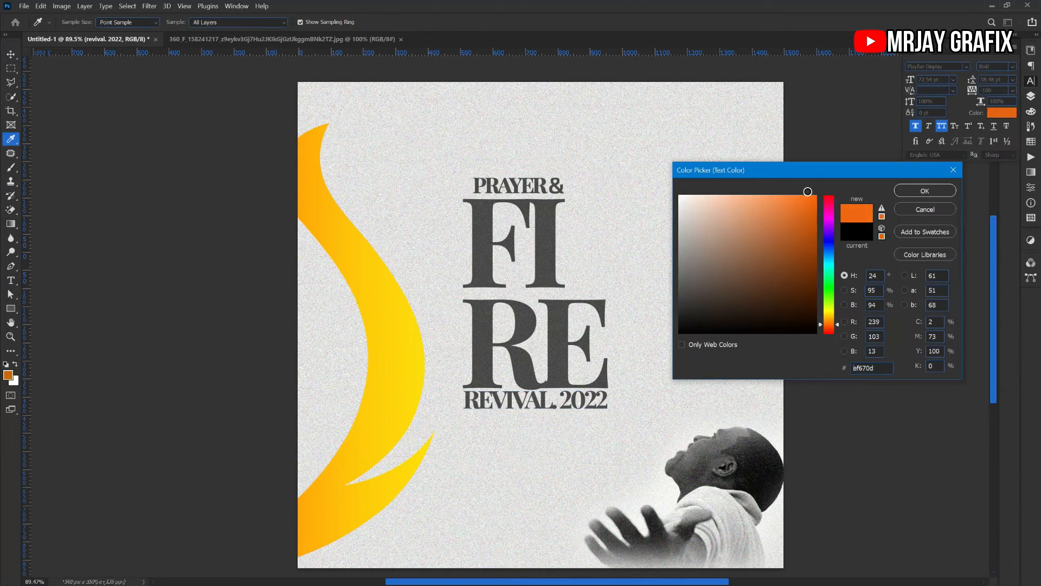
Step: Colour only the ". 2022" part of the REVIVAL text orange
{"action": "key", "text": "Return"}
{"action": "left_click", "coordinate": [1031, 96]}
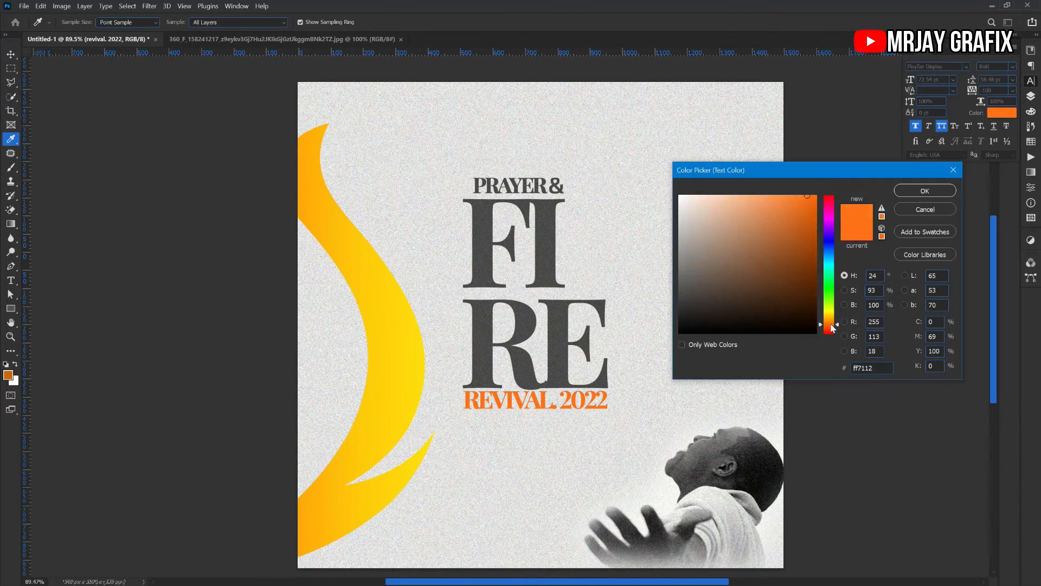
{"action": "left_click", "coordinate": [816, 210]}
{"action": "key", "text": "Return"}
{"action": "left_click_drag", "start_coordinate": [465, 400], "coordinate": [548, 400]}
{"action": "left_click", "coordinate": [412, 22]}
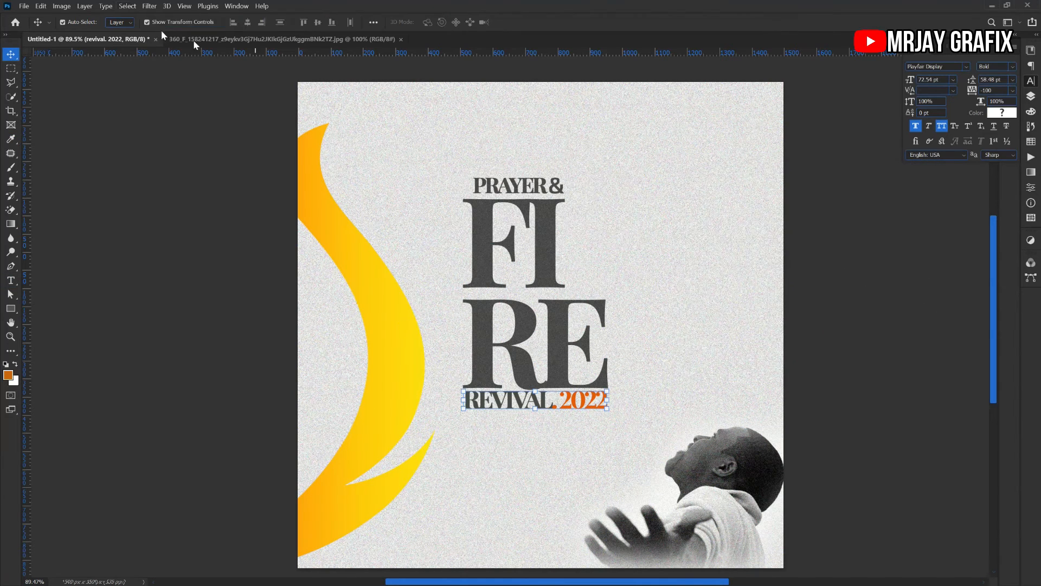
Step: Reapply the Add Noise filter to the "REVIVAL. 2022" text, rasterizing its layer
{"action": "left_click", "coordinate": [150, 6]}
{"action": "left_click", "coordinate": [506, 437]}
{"action": "scroll", "coordinate": [506, 437], "scroll_direction": "down", "scroll_amount": 1}
{"action": "left_click_drag", "start_coordinate": [507, 207], "coordinate": [507, 210]}
{"action": "left_click", "coordinate": [239, 267]}
Step: Open the round red Power Giants Embassy logo image from the recent files
{"action": "left_click", "coordinate": [11, 280]}
{"action": "left_click", "coordinate": [24, 6]}
{"action": "left_click", "coordinate": [15, 22]}
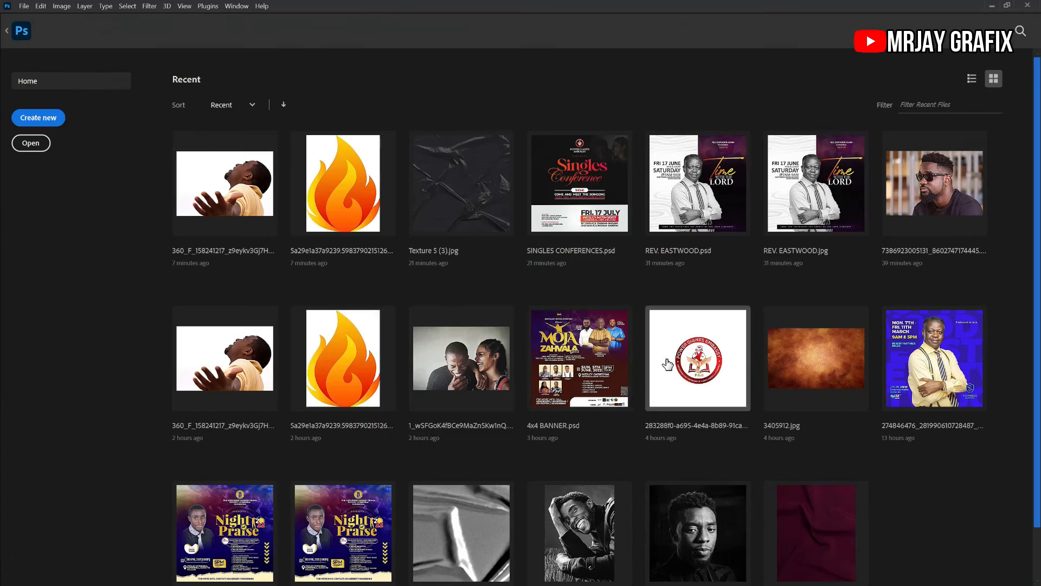
{"action": "left_click", "coordinate": [668, 364]}
Step: Unlock the logo's background layer and erase the white area around the round emblem
{"action": "left_click", "coordinate": [10, 54]}
{"action": "left_click", "coordinate": [1031, 96]}
{"action": "left_click", "coordinate": [1003, 120]}
{"action": "key", "text": "shift+e"}
{"action": "left_click", "coordinate": [379, 178]}
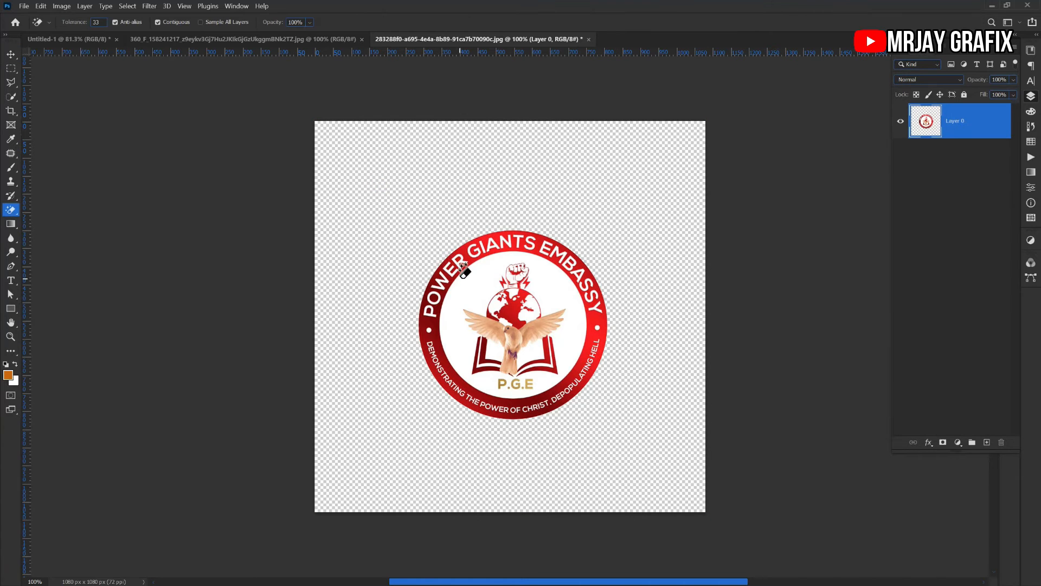
Step: Bring the cut-out logo into the FIRE design, scale it to 27.75% and position it in the canvas's upper-right area
{"action": "left_click", "coordinate": [11, 54]}
{"action": "left_click_drag", "start_coordinate": [323, 262], "coordinate": [647, 210]}
{"action": "left_click_drag", "start_coordinate": [647, 284], "coordinate": [656, 177]}
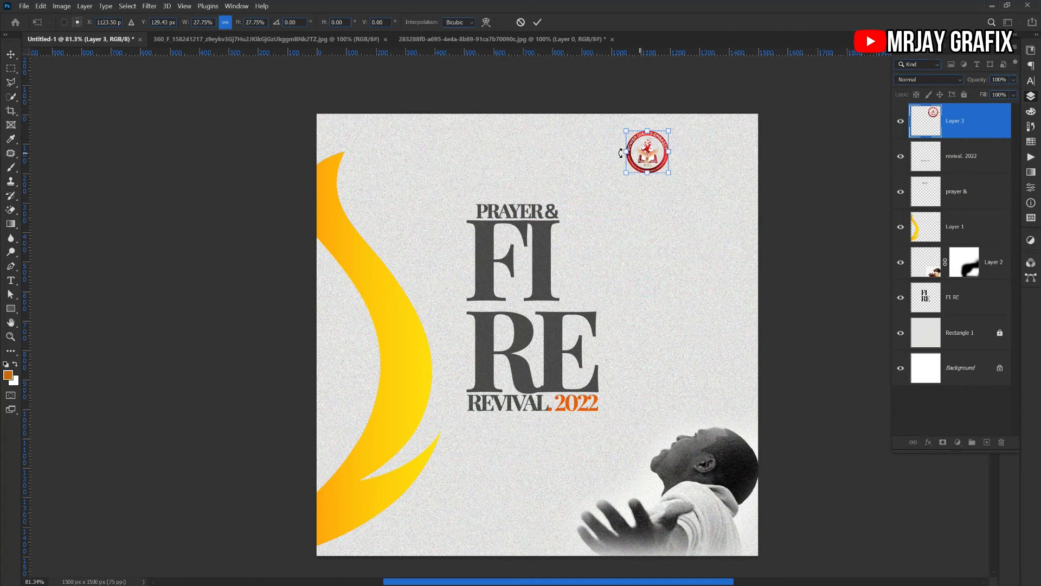
{"action": "key", "text": "Return"}
{"action": "scroll", "coordinate": [645, 123], "scroll_direction": "up", "scroll_amount": 5}
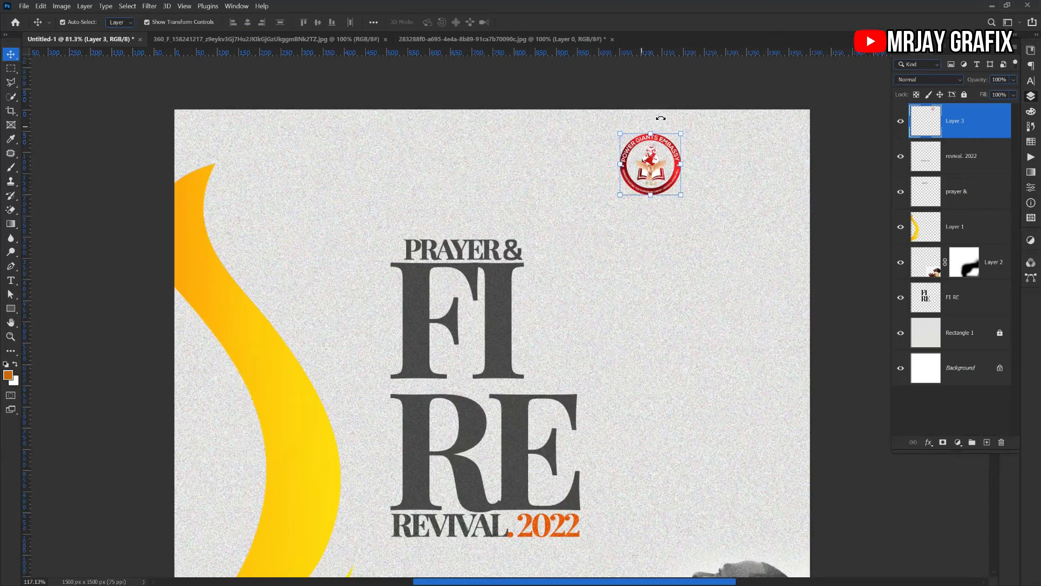
{"action": "left_click_drag", "start_coordinate": [629, 153], "coordinate": [680, 151]}
{"action": "left_click", "coordinate": [733, 298]}
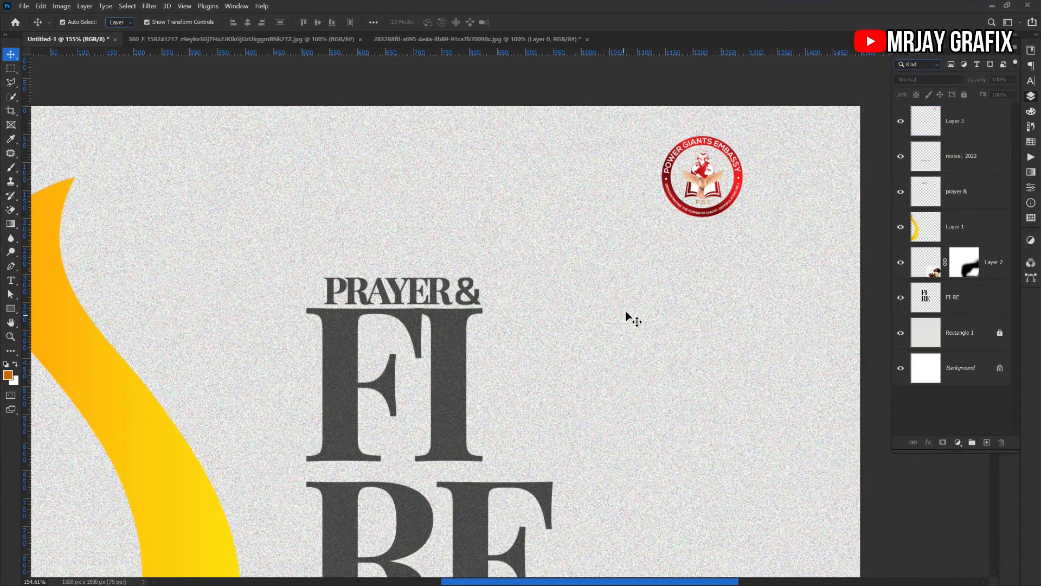
Step: Add the text "POWER GIANTS EMBASSY" below the logo, with EMBASSY on a second line
{"action": "key", "text": "t"}
{"action": "left_click", "coordinate": [620, 290]}
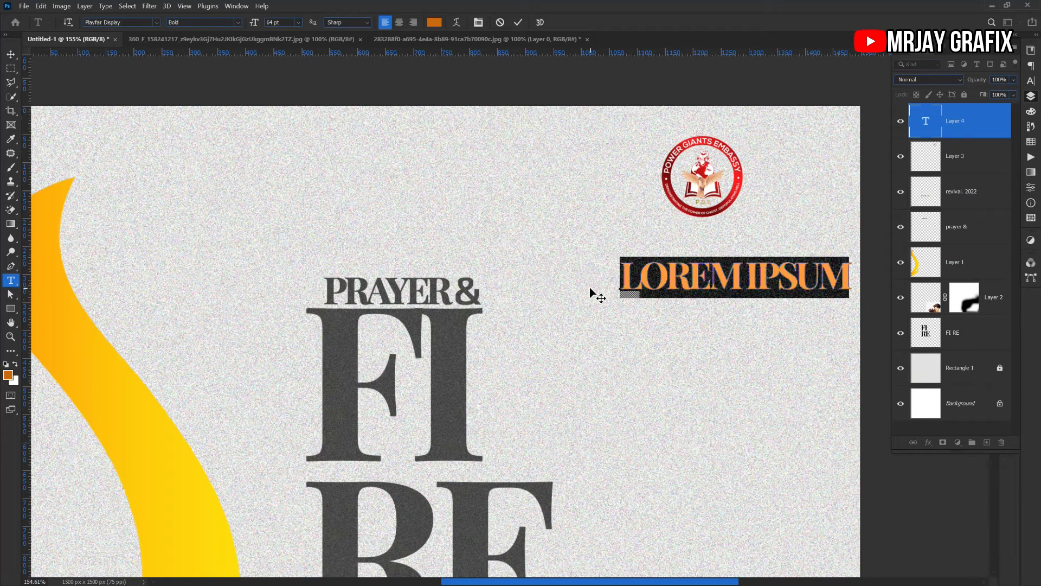
{"action": "type", "text": "POWER"}
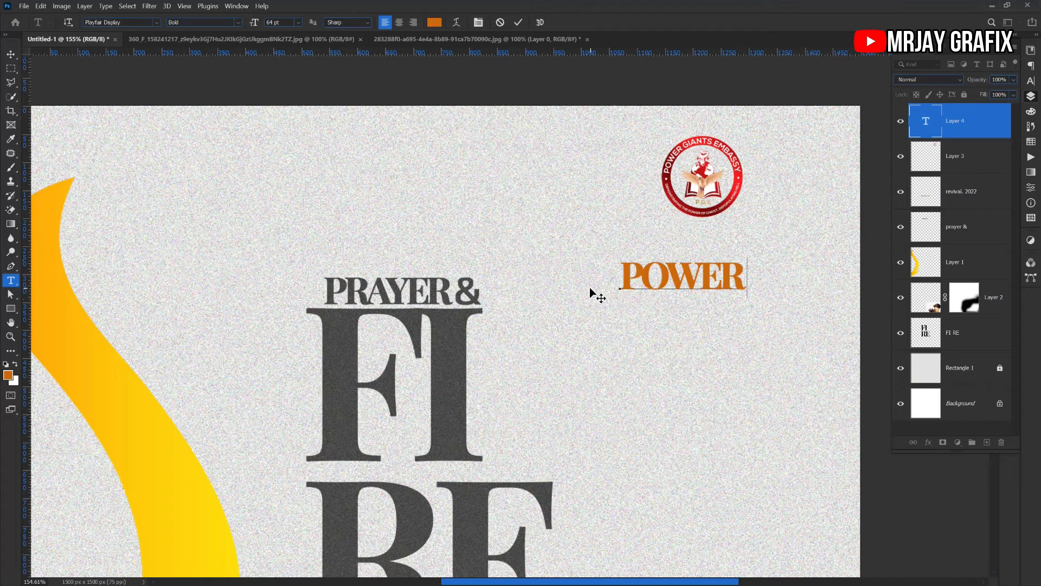
{"action": "type", "text": " GI"}
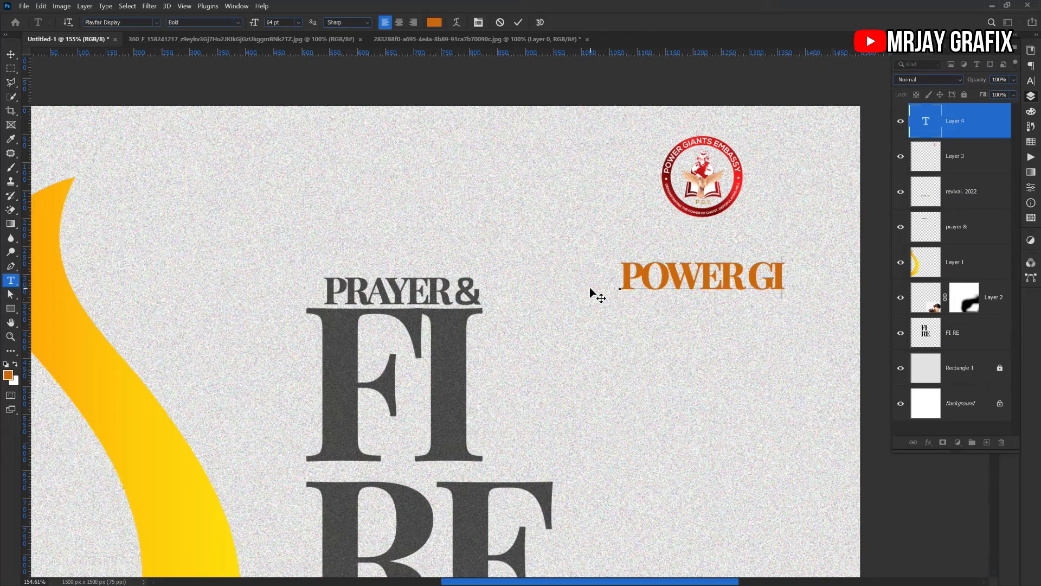
{"action": "type", "text": "ANTS "}
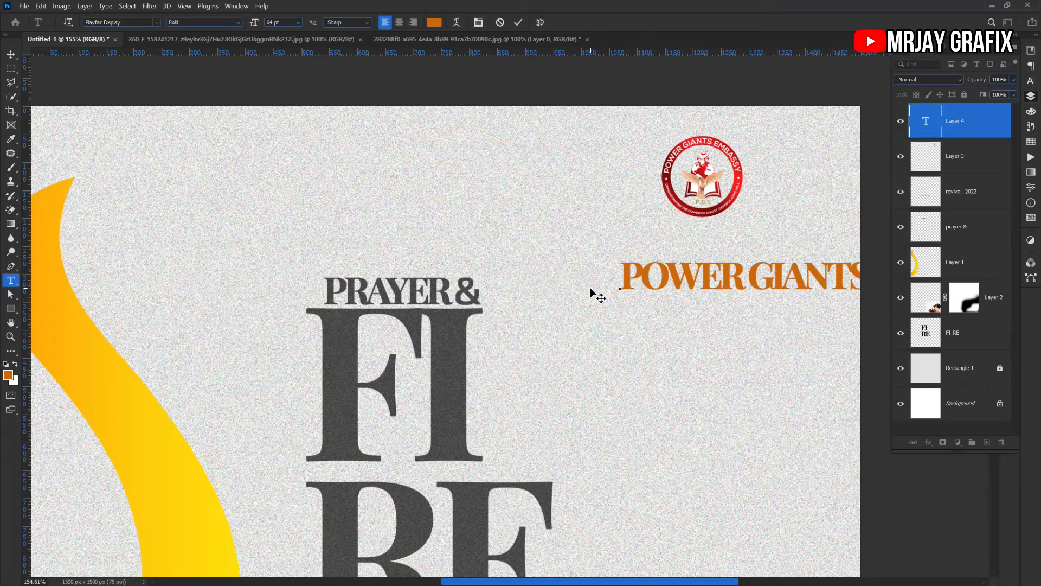
{"action": "type", "text": "EMBASSY"}
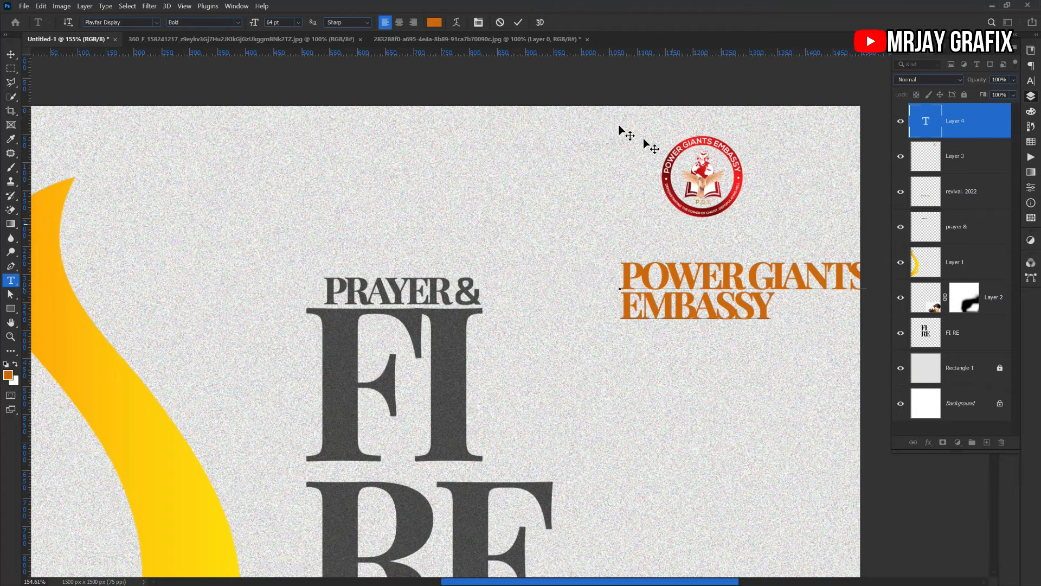
Step: Scale the "POWER GIANTS EMBASSY" text to 57.60% and position it directly beneath the logo
{"action": "left_click", "coordinate": [10, 54]}
{"action": "left_click_drag", "start_coordinate": [678, 304], "coordinate": [580, 270]}
{"action": "left_click_drag", "start_coordinate": [524, 291], "coordinate": [629, 269]}
{"action": "scroll", "coordinate": [592, 228], "scroll_direction": "down", "scroll_amount": 5}
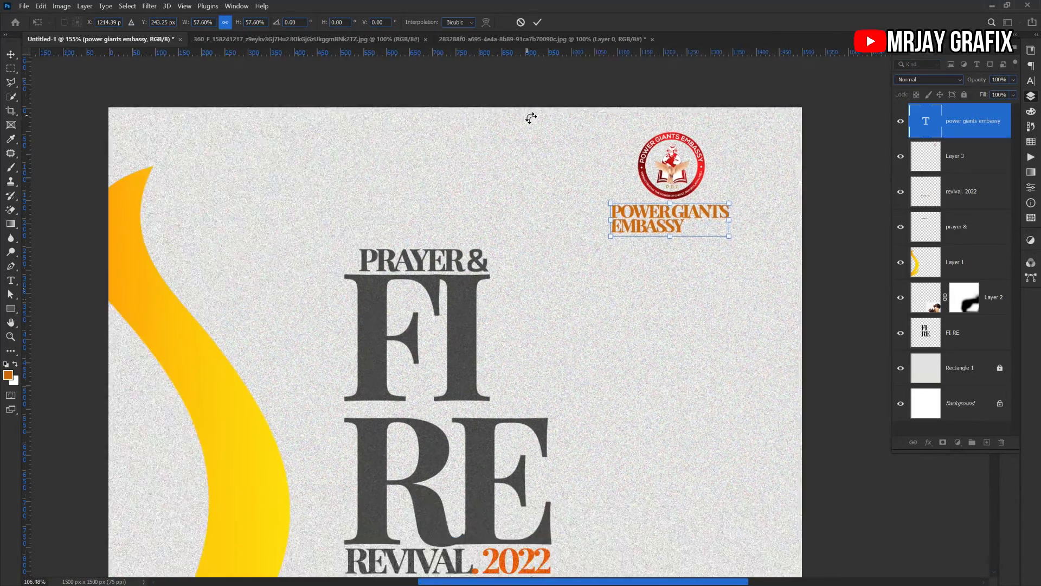
{"action": "left_click_drag", "start_coordinate": [591, 193], "coordinate": [606, 197]}
{"action": "left_click", "coordinate": [571, 234]}
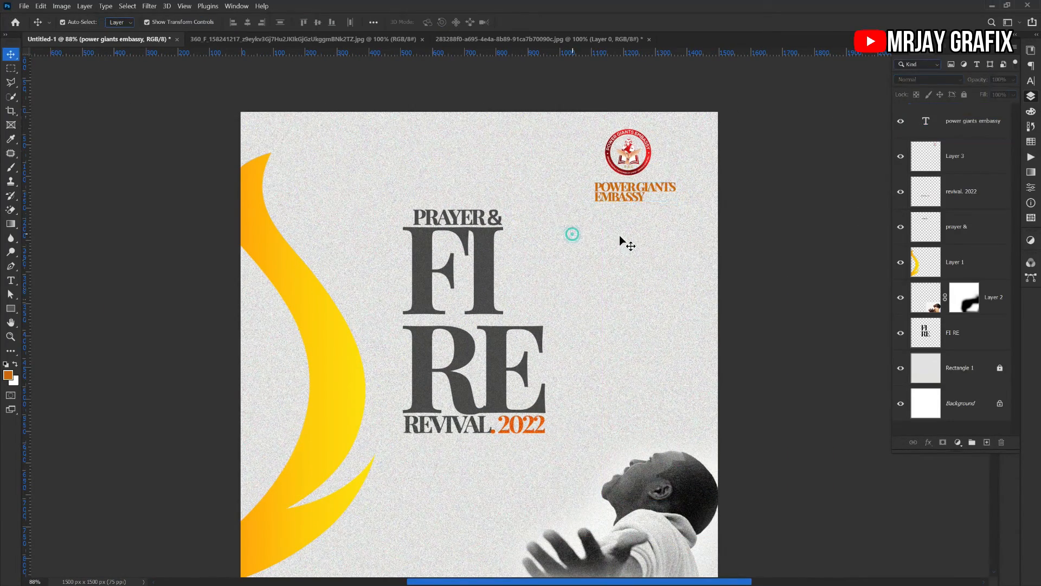
Step: Recolour the "POWER GIANTS EMBASSY" text to dark grey 464646, sampled from the FIRE lettering
{"action": "left_click", "coordinate": [608, 200]}
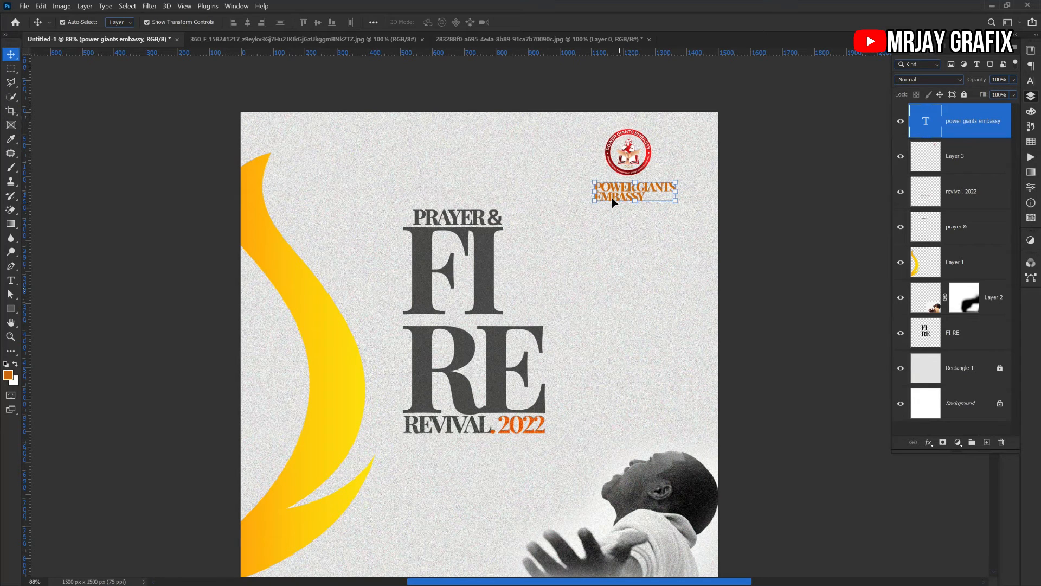
{"action": "double_click", "coordinate": [614, 202]}
{"action": "left_click", "coordinate": [1030, 80]}
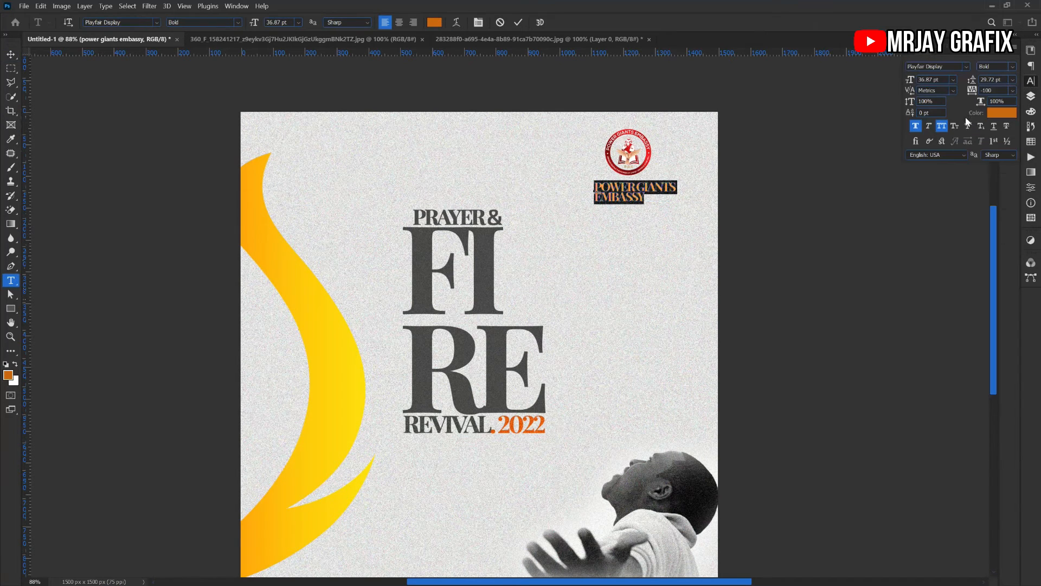
{"action": "left_click", "coordinate": [991, 115]}
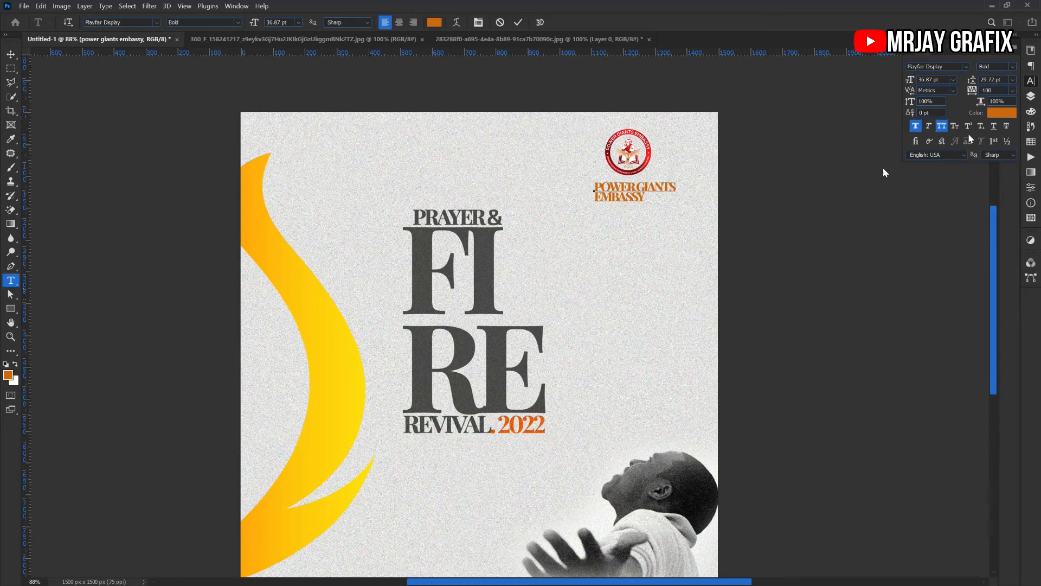
{"action": "left_click", "coordinate": [485, 263]}
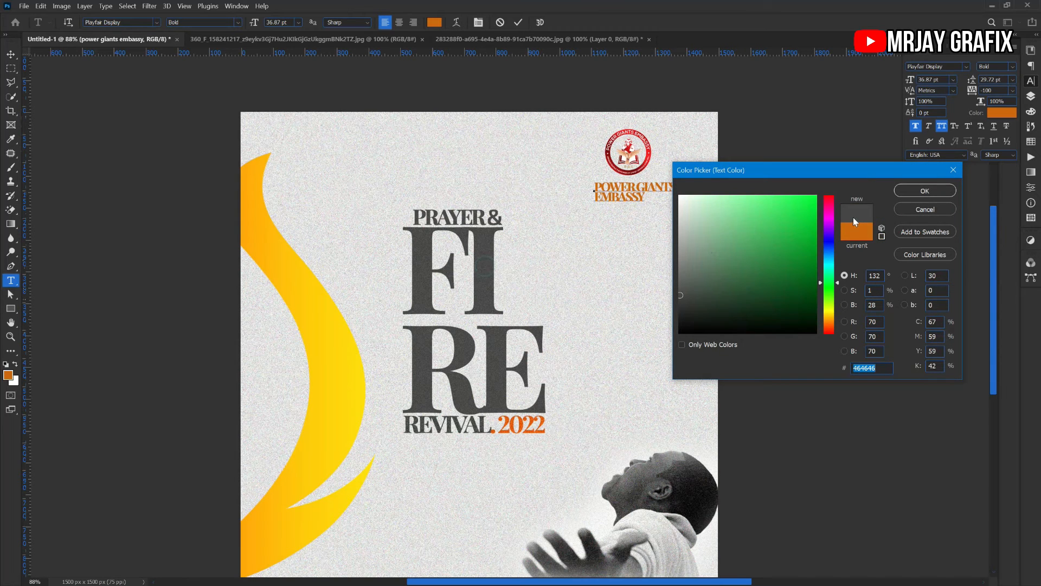
{"action": "left_click", "coordinate": [925, 191]}
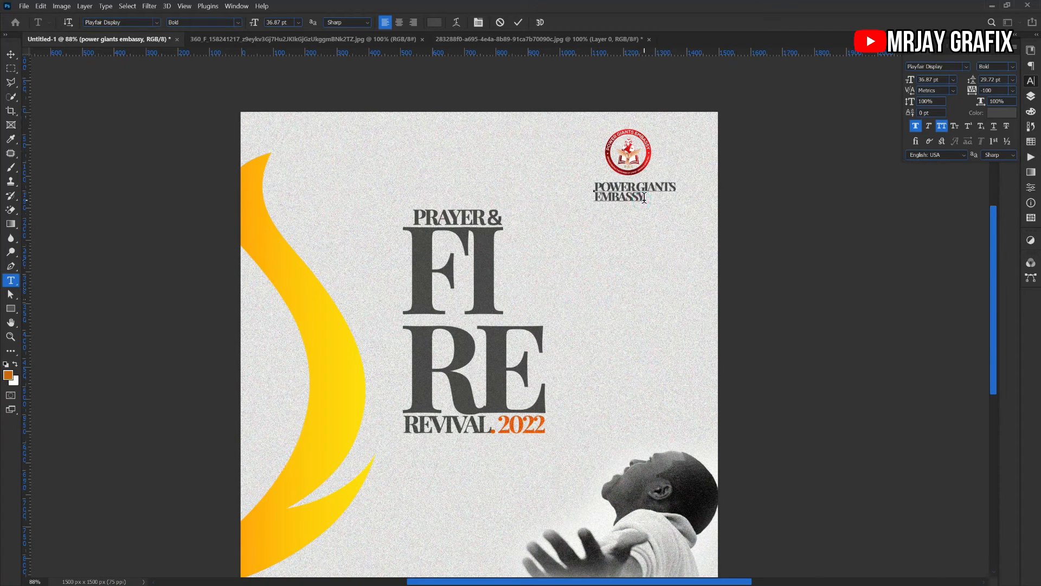
Step: Set the "POWER GIANTS EMBASSY" text in Geometr212 BkCn BT Book with 33 pt leading
{"action": "key", "text": "ctrl+t"}
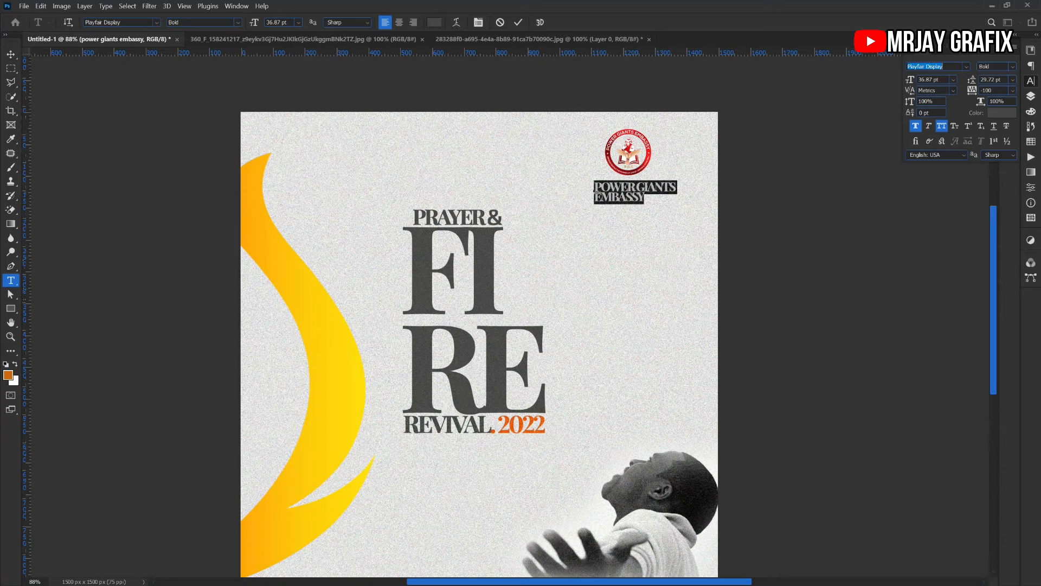
{"action": "type", "text": "book"}
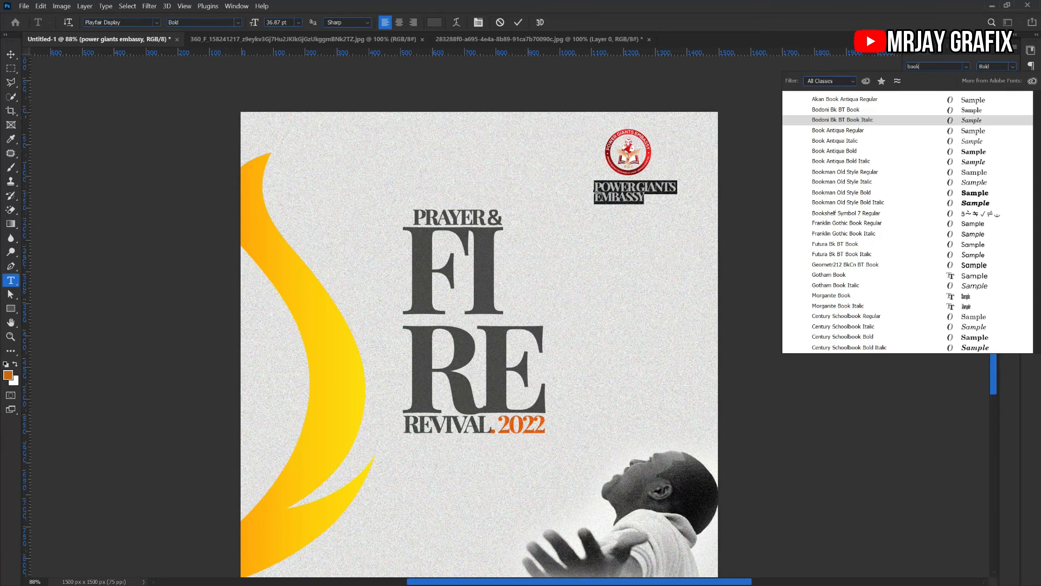
{"action": "left_click", "coordinate": [909, 267]}
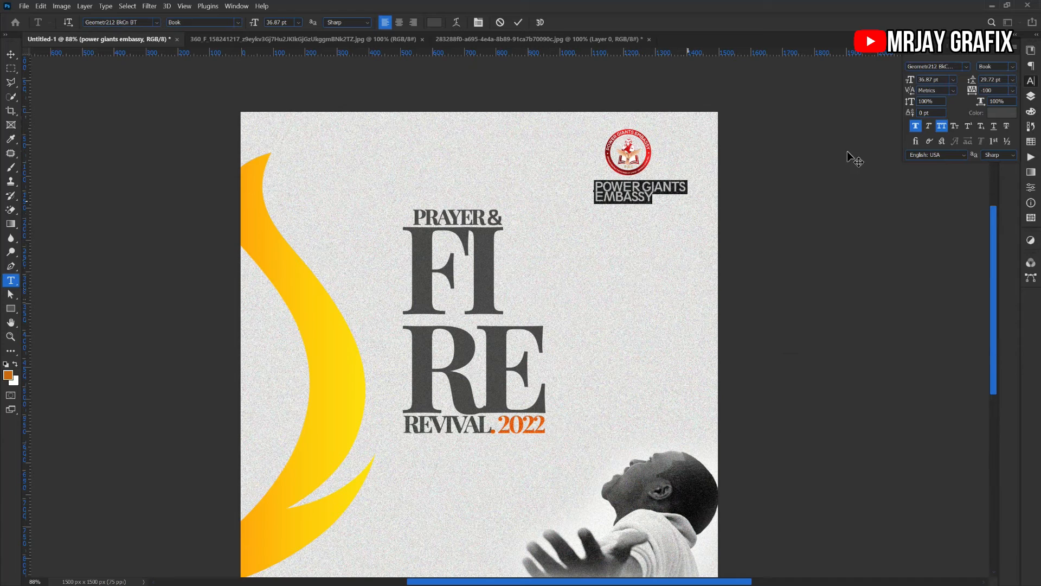
{"action": "left_click_drag", "start_coordinate": [970, 81], "coordinate": [972, 85]}
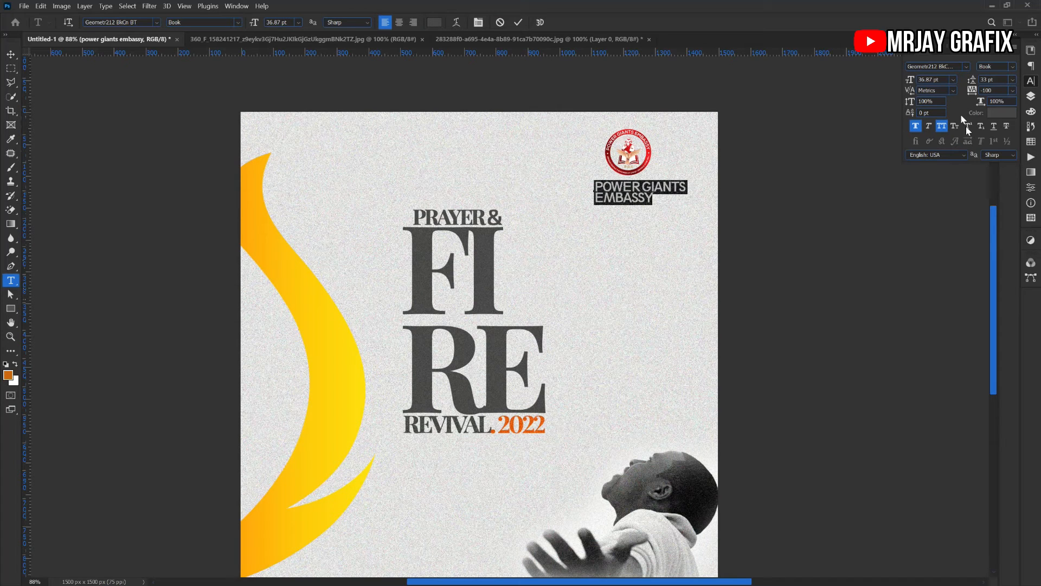
{"action": "left_click", "coordinate": [519, 23]}
{"action": "key", "text": "v"}
{"action": "left_click", "coordinate": [617, 200]}
{"action": "left_click", "coordinate": [617, 199]}
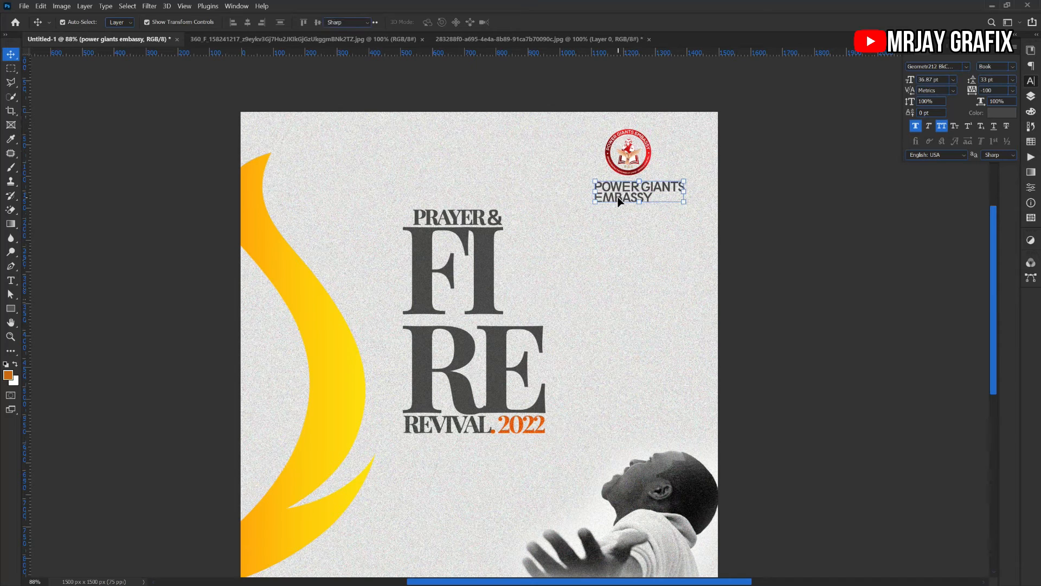
Step: Enlarge the word EMBASSY so it matches the width of the POWER GIANTS line
{"action": "double_click", "coordinate": [637, 198]}
{"action": "left_click_drag", "start_coordinate": [655, 198], "coordinate": [569, 202]}
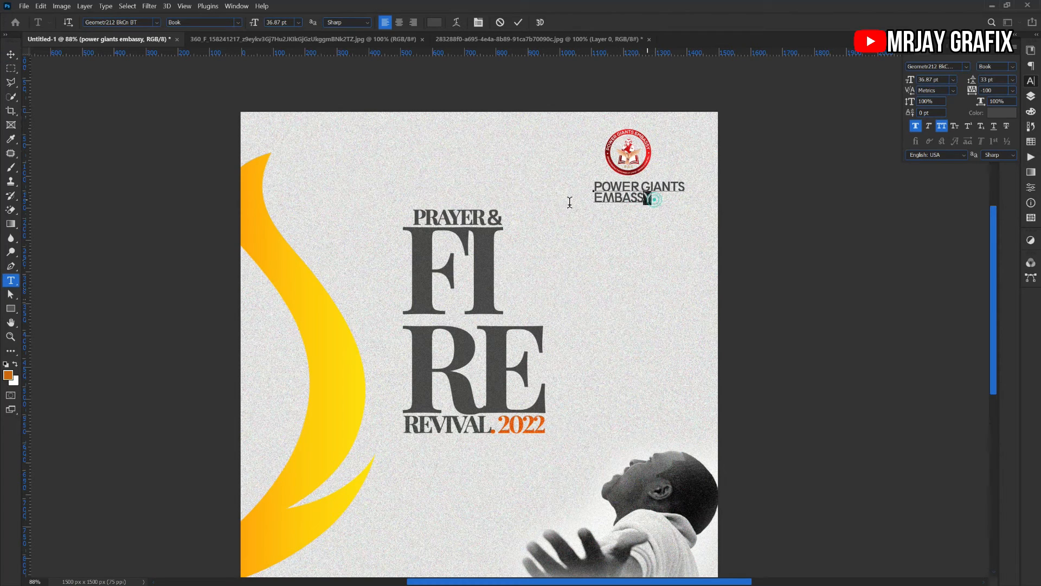
{"action": "left_click_drag", "start_coordinate": [975, 85], "coordinate": [989, 81]}
{"action": "left_click_drag", "start_coordinate": [908, 84], "coordinate": [979, 84]}
{"action": "left_click", "coordinate": [517, 23]}
Step: Scale down the two-line "POWER GIANTS EMBASSY" text and centre it beneath the logo
{"action": "key", "text": "v"}
{"action": "left_click_drag", "start_coordinate": [594, 212], "coordinate": [605, 193]}
{"action": "key", "text": "Return"}
{"action": "left_click", "coordinate": [286, 173]}
{"action": "scroll", "coordinate": [396, 161], "scroll_direction": "down", "scroll_amount": 2}
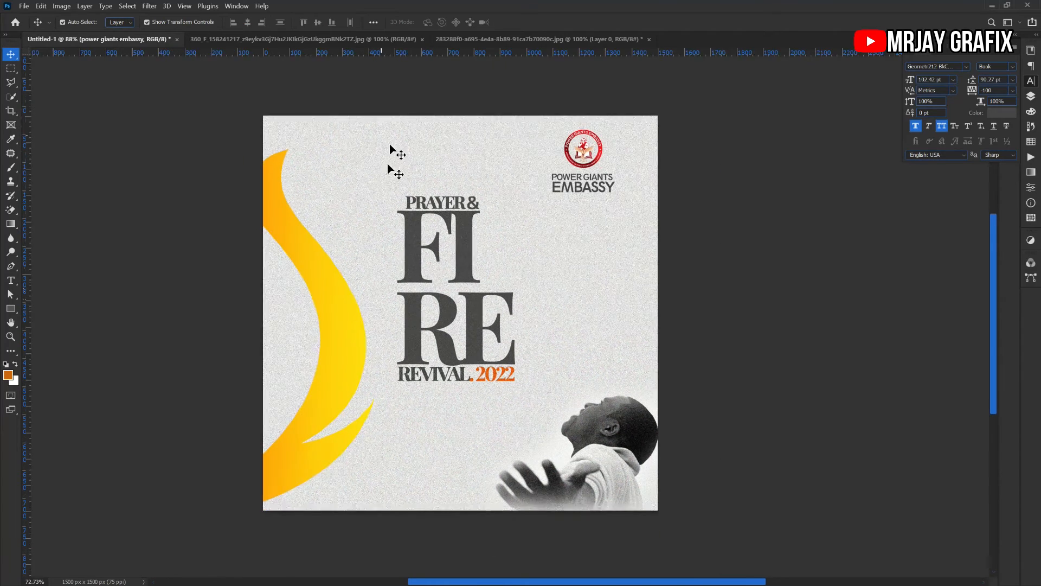
Step: Add a line of text reading "ANTICIPATE" below the REVIVAL. 2022 line
{"action": "scroll", "coordinate": [357, 298], "scroll_direction": "up", "scroll_amount": 1}
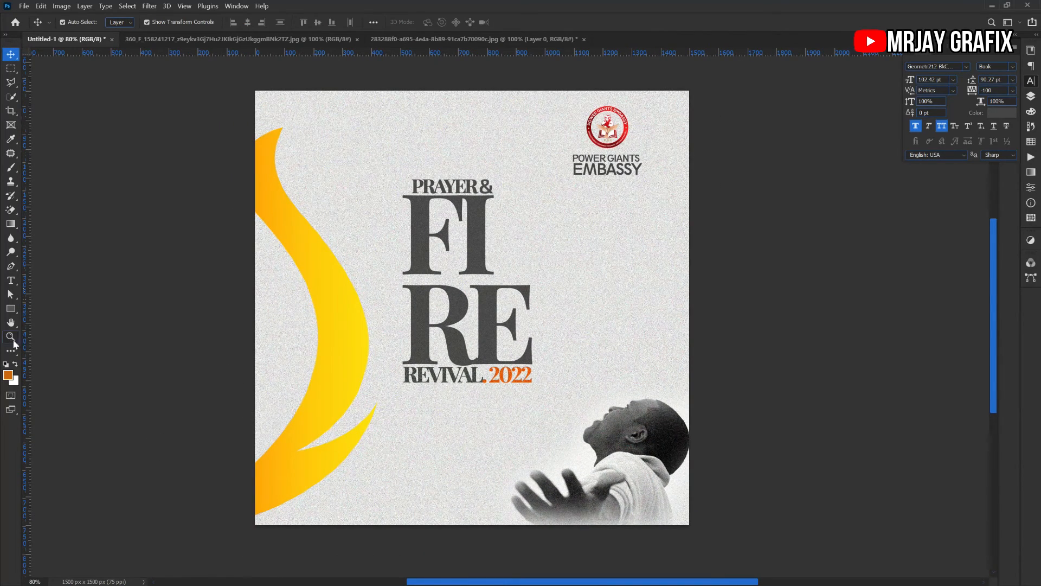
{"action": "left_click", "coordinate": [10, 281]}
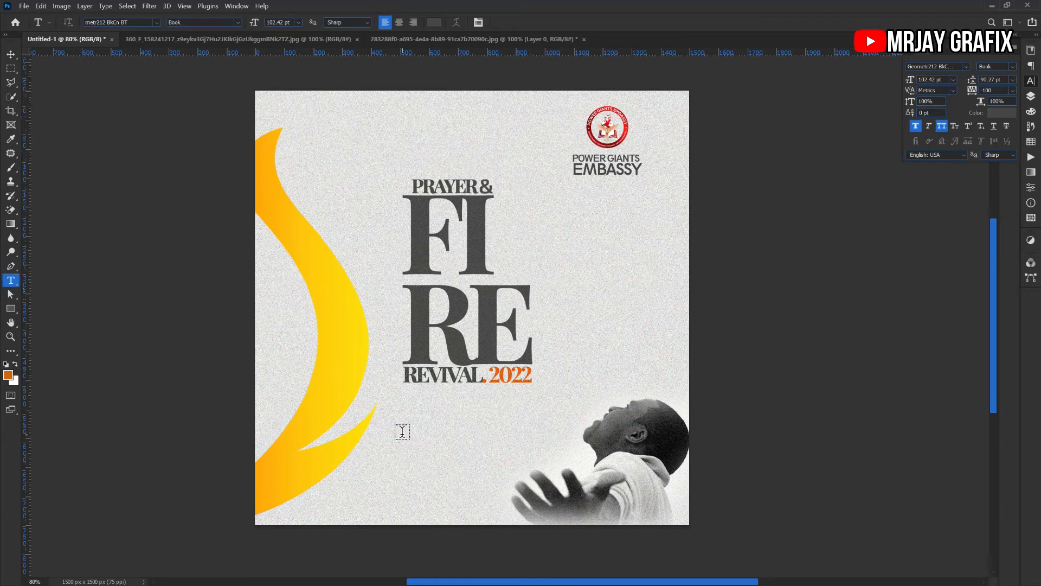
{"action": "left_click", "coordinate": [402, 432]}
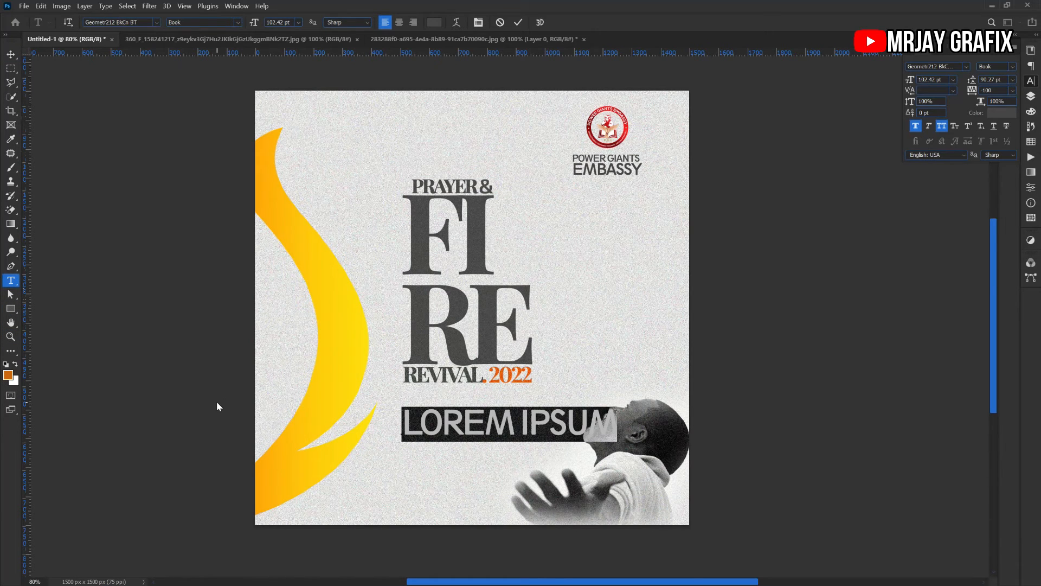
{"action": "type", "text": "A"}
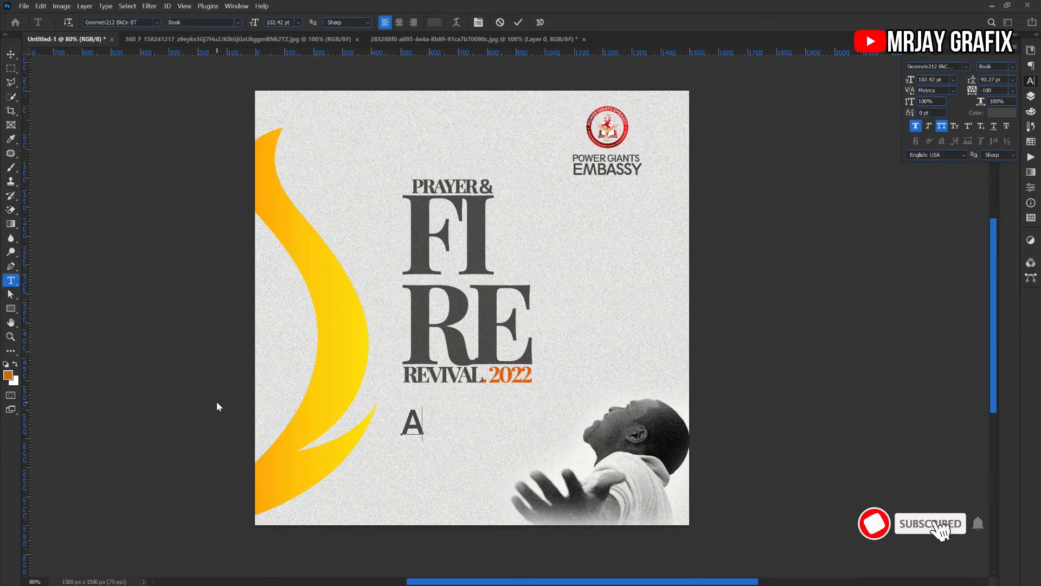
{"action": "type", "text": "NCI"}
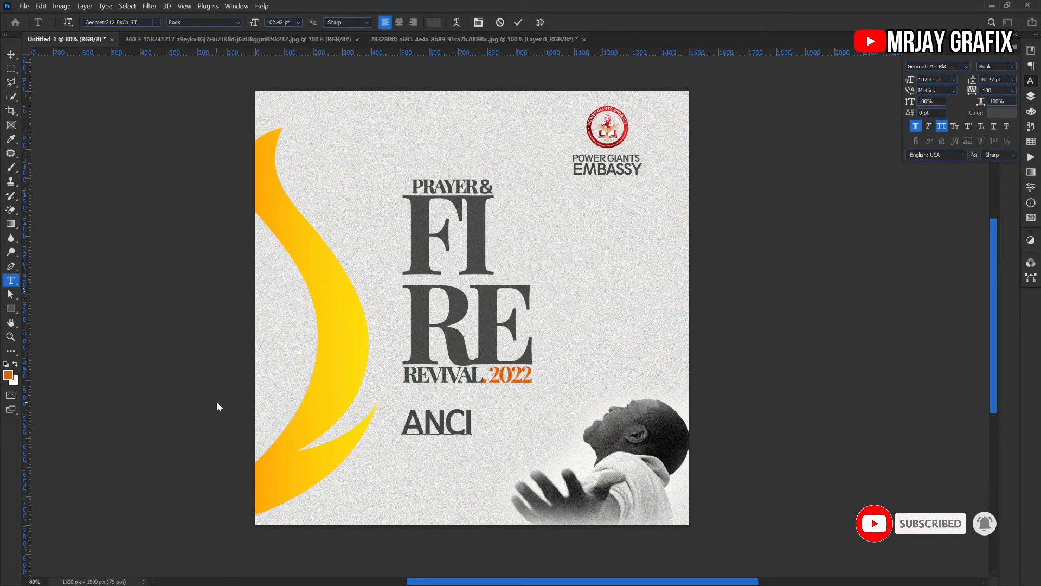
{"action": "key", "text": "BackSpace"}
{"action": "key", "text": "BackSpace"}
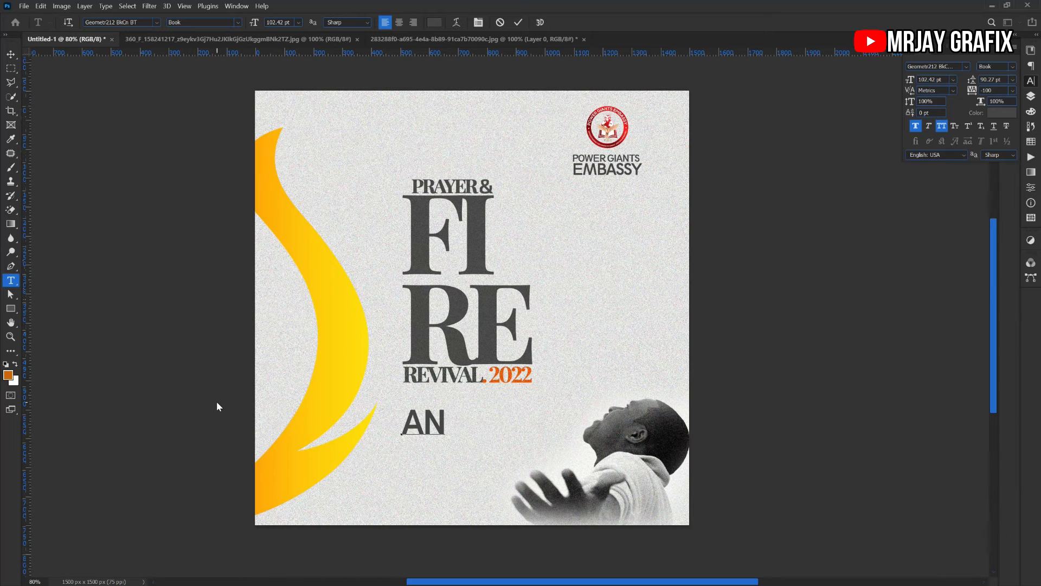
{"action": "type", "text": "TIC"}
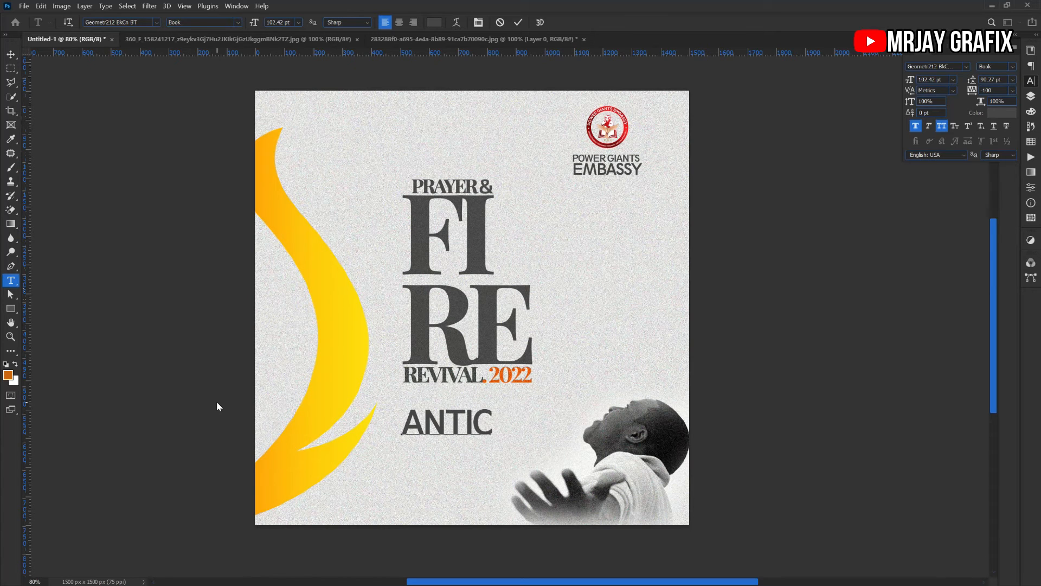
{"action": "type", "text": "IPATE"}
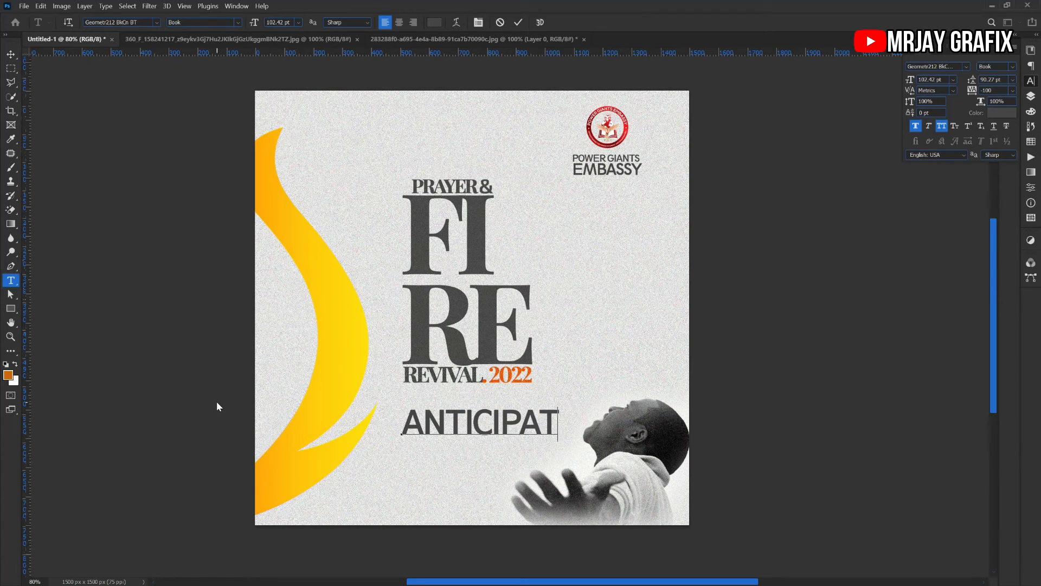
Step: Scale the ANTICIPATE text down to about 35% and set its tracking to 960, placing it beneath REVIVAL. 2022
{"action": "left_click", "coordinate": [10, 55]}
{"action": "left_click_drag", "start_coordinate": [578, 435], "coordinate": [456, 448]}
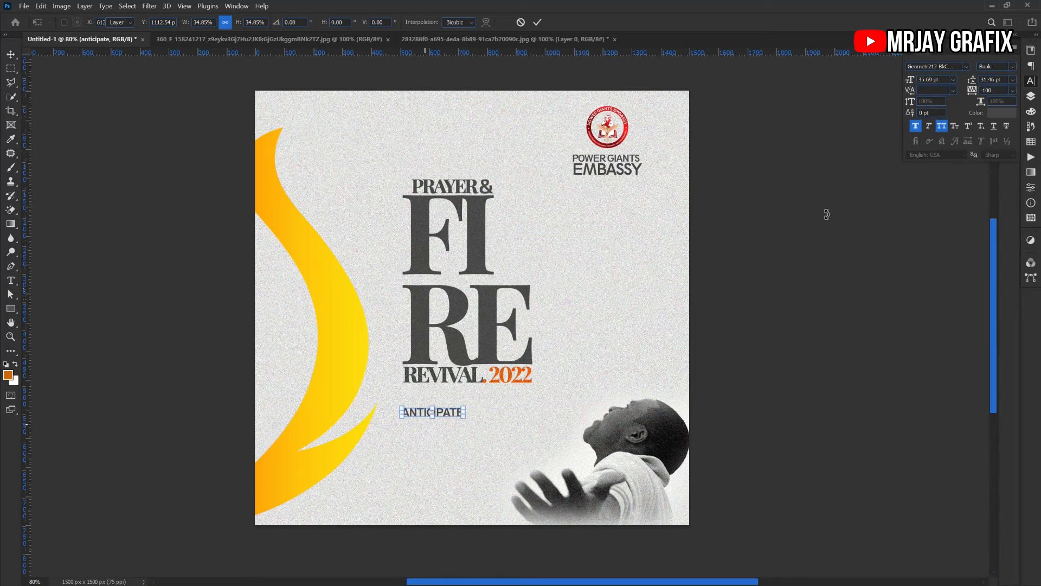
{"action": "key", "text": "Return"}
{"action": "left_click_drag", "start_coordinate": [968, 92], "coordinate": [1003, 99]}
{"action": "left_click_drag", "start_coordinate": [517, 413], "coordinate": [505, 409]}
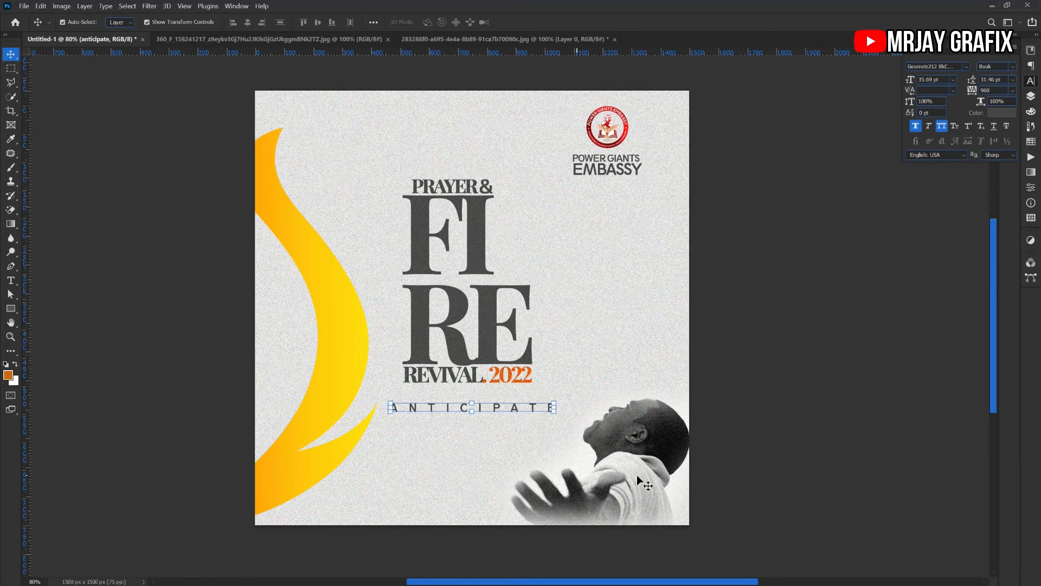
Step: Move the man's photo slightly lower on the canvas and shift the ANTICIPATE text down a little
{"action": "left_click_drag", "start_coordinate": [636, 470], "coordinate": [582, 441]}
{"action": "left_click", "coordinate": [516, 443]}
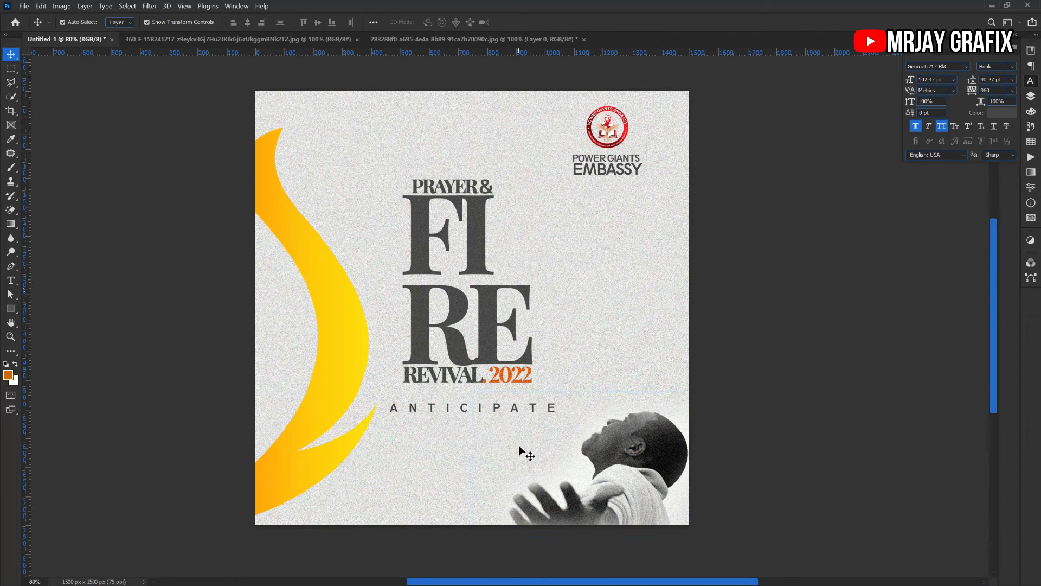
{"action": "left_click_drag", "start_coordinate": [526, 405], "coordinate": [511, 424]}
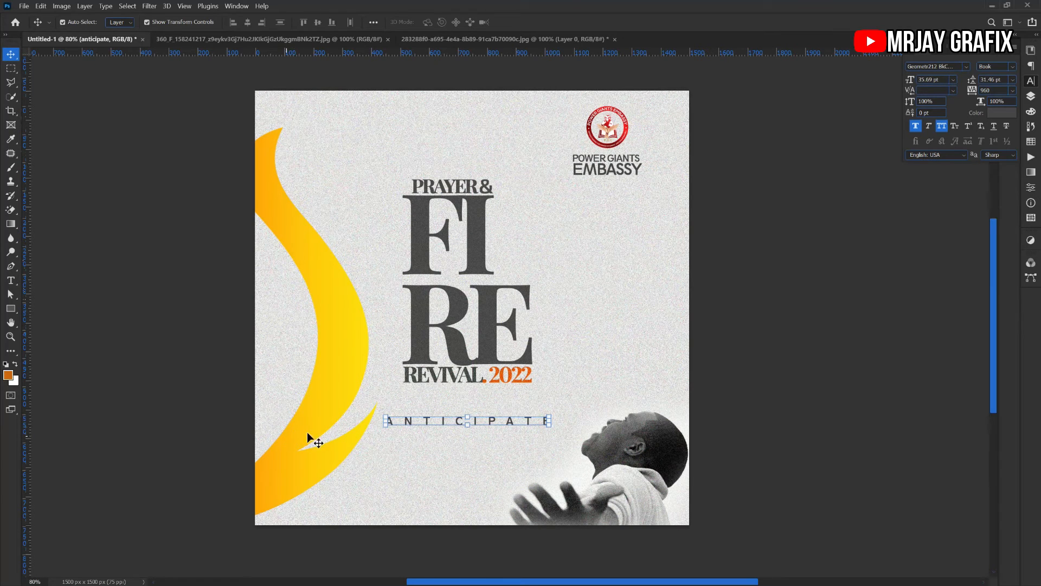
Step: Draw an orange rectangle about 635 × 54 px around the ANTICIPATE text and place it behind the text
{"action": "left_click", "coordinate": [11, 309]}
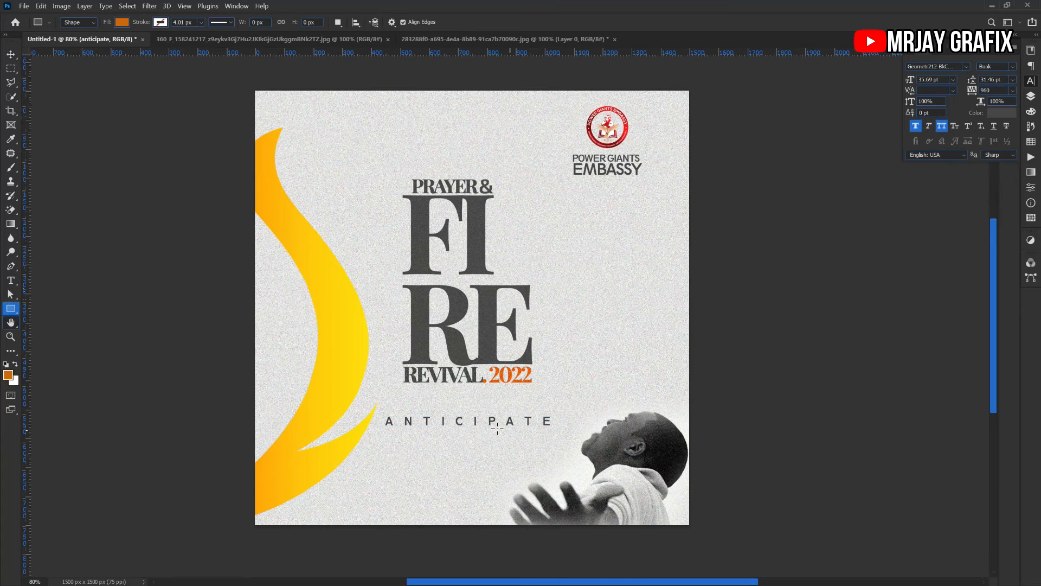
{"action": "left_click_drag", "start_coordinate": [382, 414], "coordinate": [565, 430]}
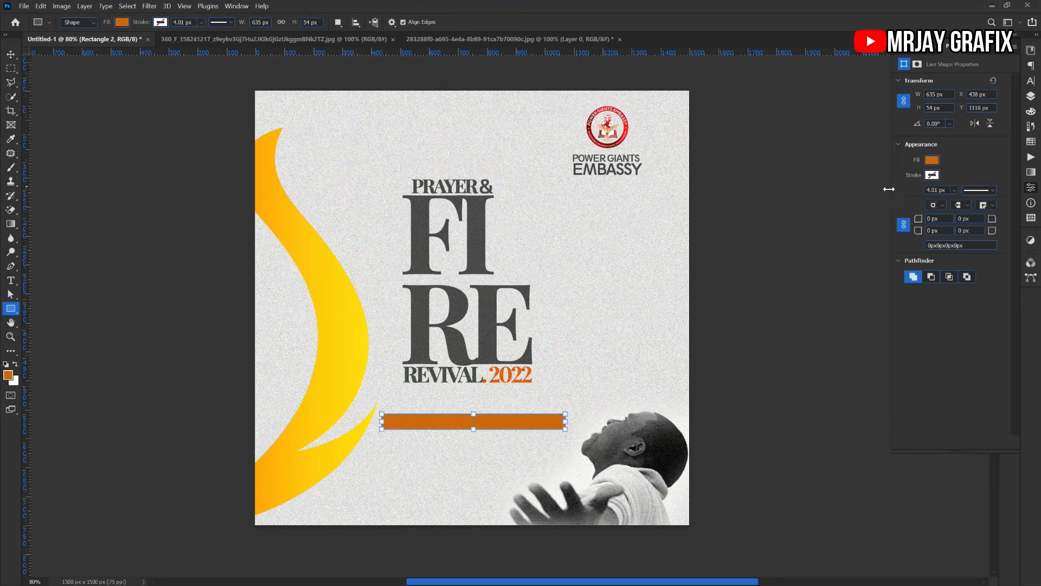
{"action": "key", "text": "v"}
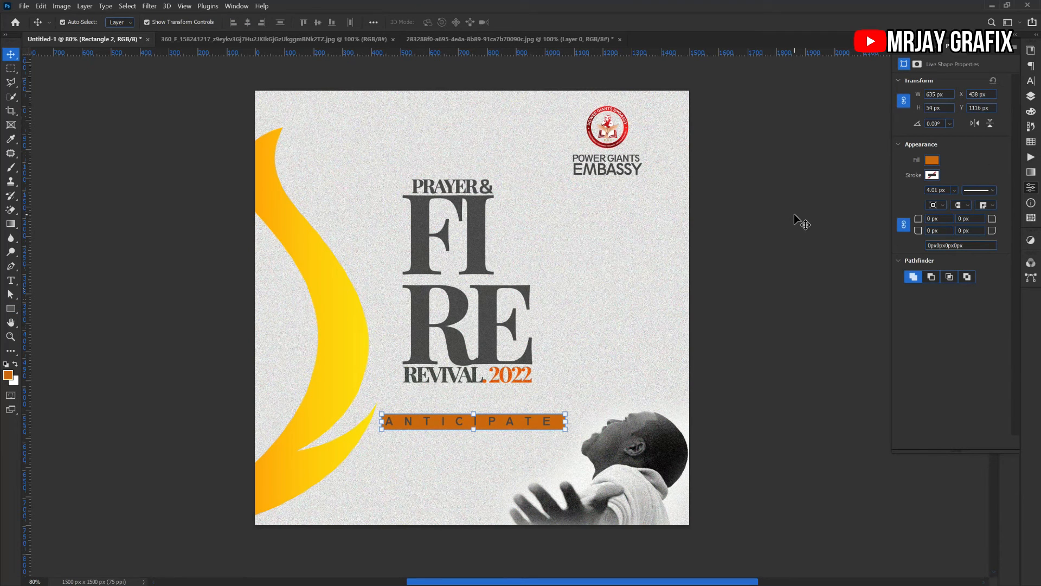
{"action": "left_click", "coordinate": [421, 484]}
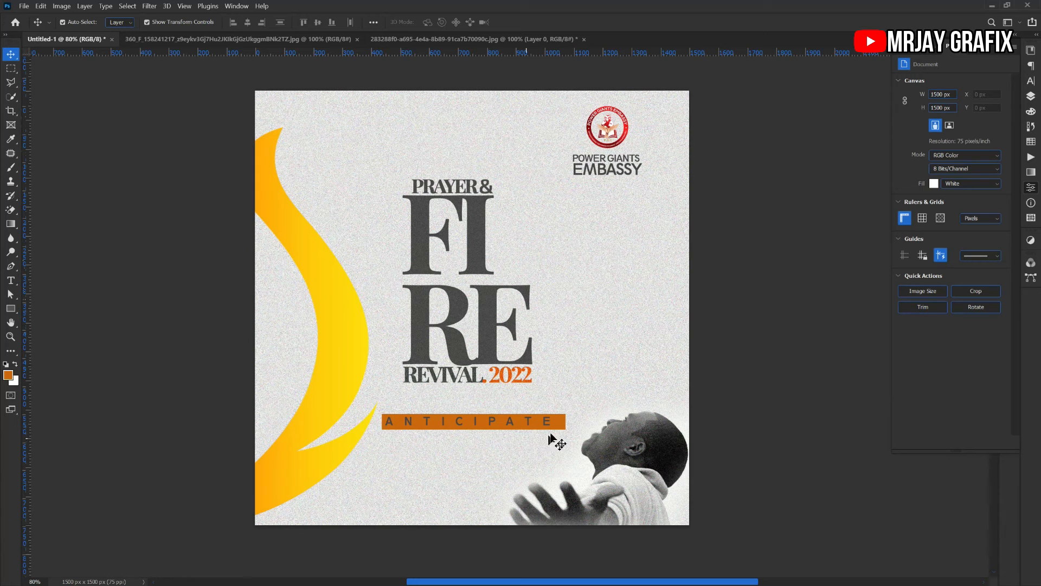
Step: Recolour the rectangle behind ANTICIPATE to red fe1d1f, sampled from the church logo
{"action": "left_click", "coordinate": [564, 425]}
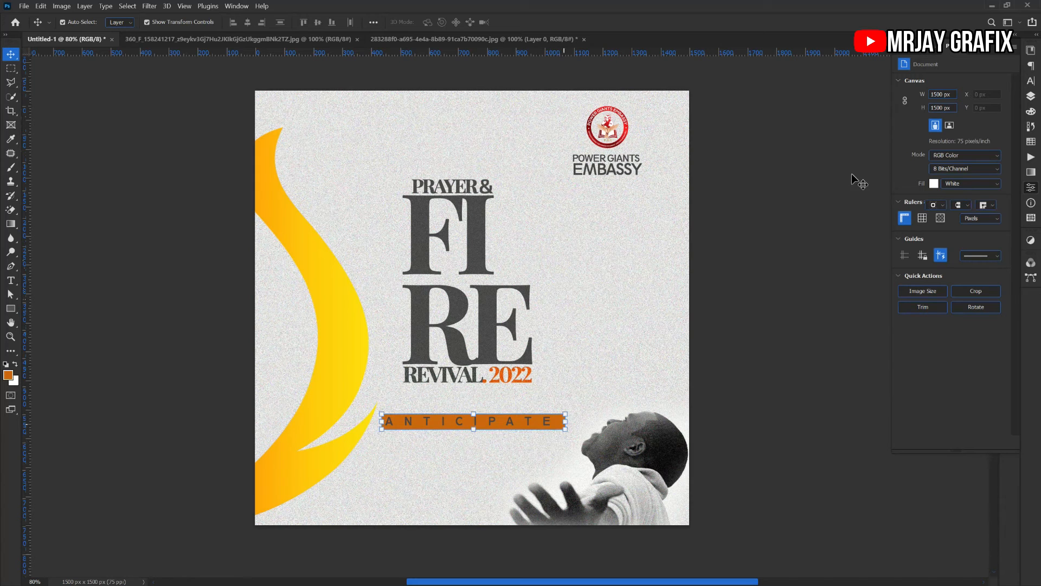
{"action": "left_click", "coordinate": [1029, 98]}
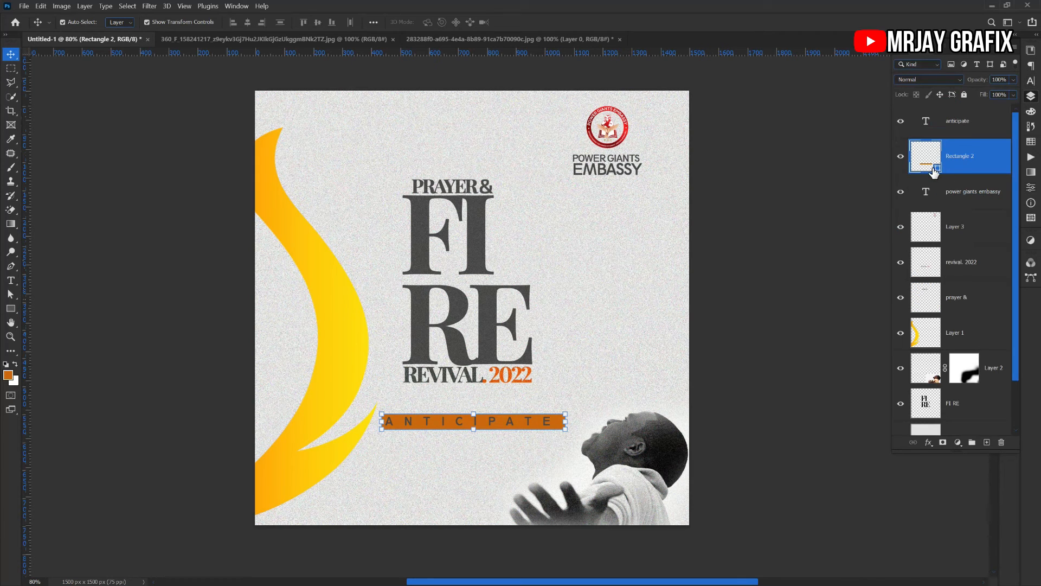
{"action": "double_click", "coordinate": [938, 171]}
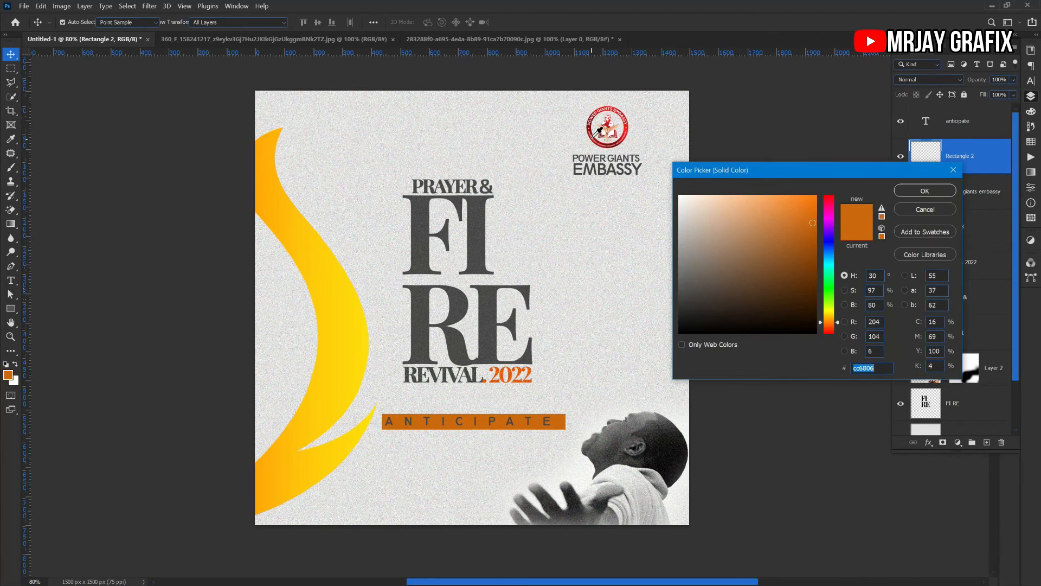
{"action": "left_click", "coordinate": [597, 130]}
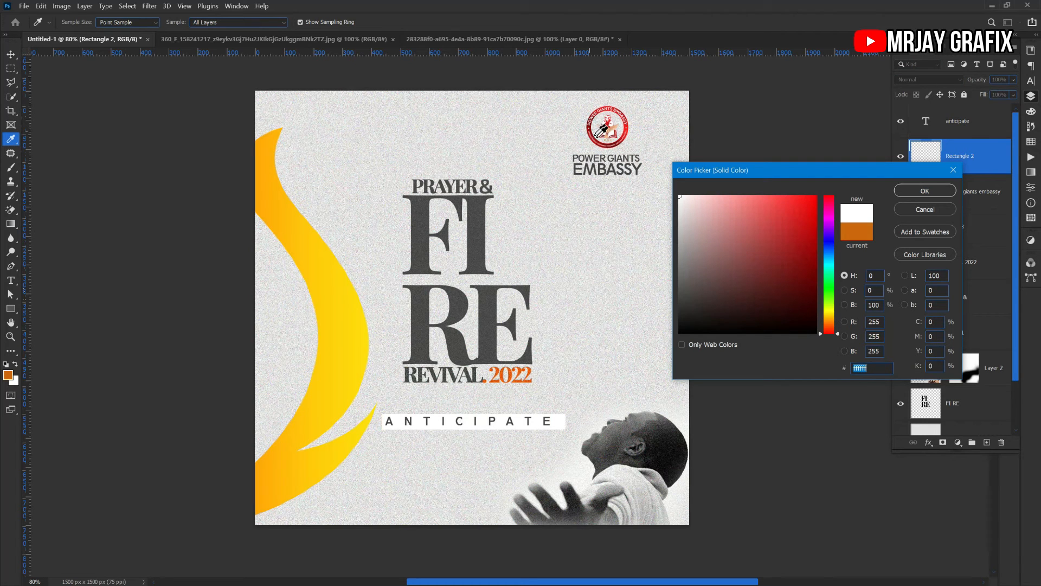
{"action": "left_click", "coordinate": [628, 129]}
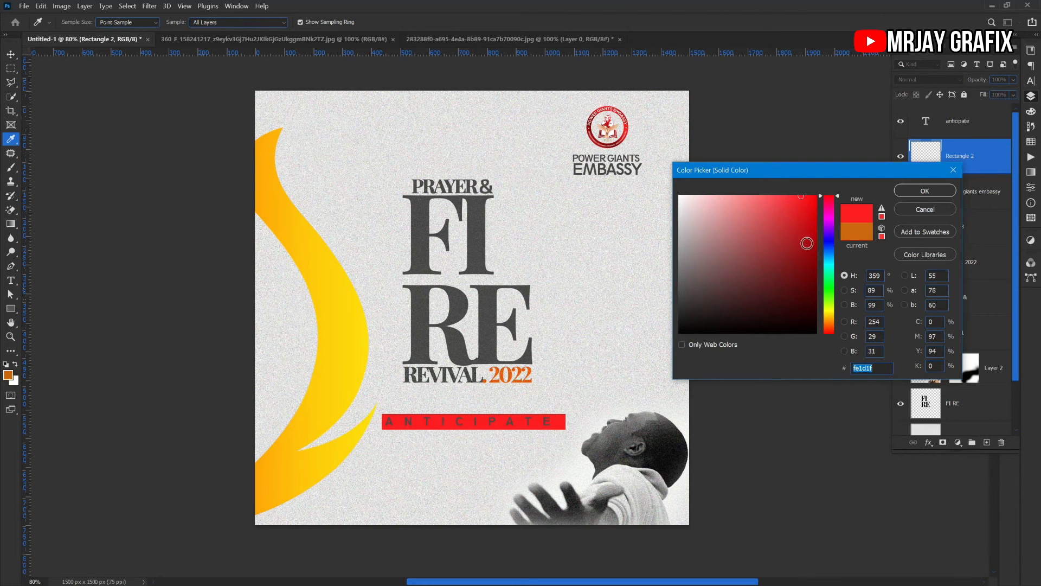
{"action": "left_click", "coordinate": [924, 191]}
{"action": "key", "text": "v"}
Step: Select the ANTICIPATE text together with the red bar and align their centres
{"action": "left_click", "coordinate": [428, 423]}
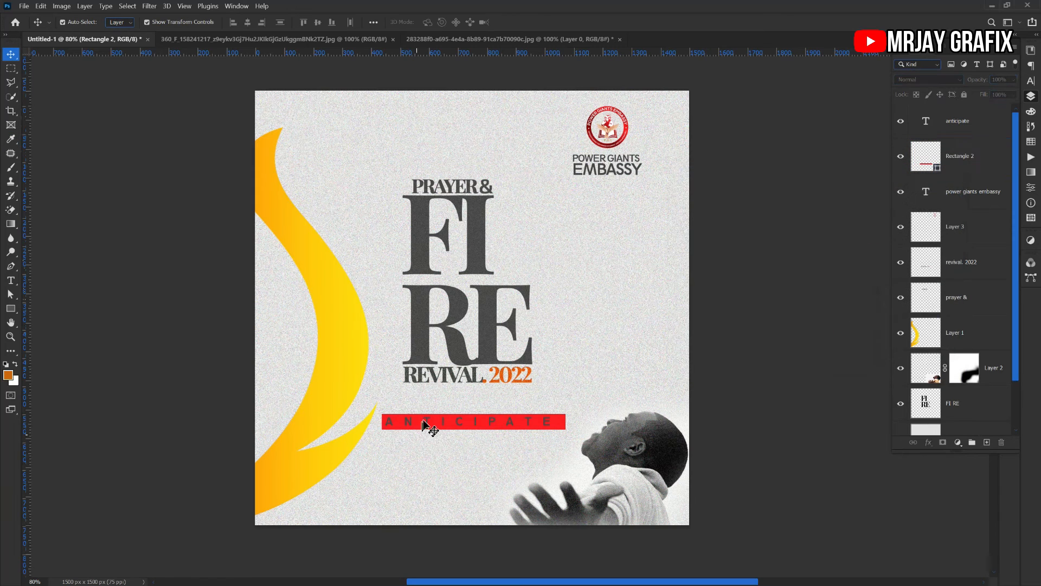
{"action": "left_click", "coordinate": [421, 428], "text": "shift"}
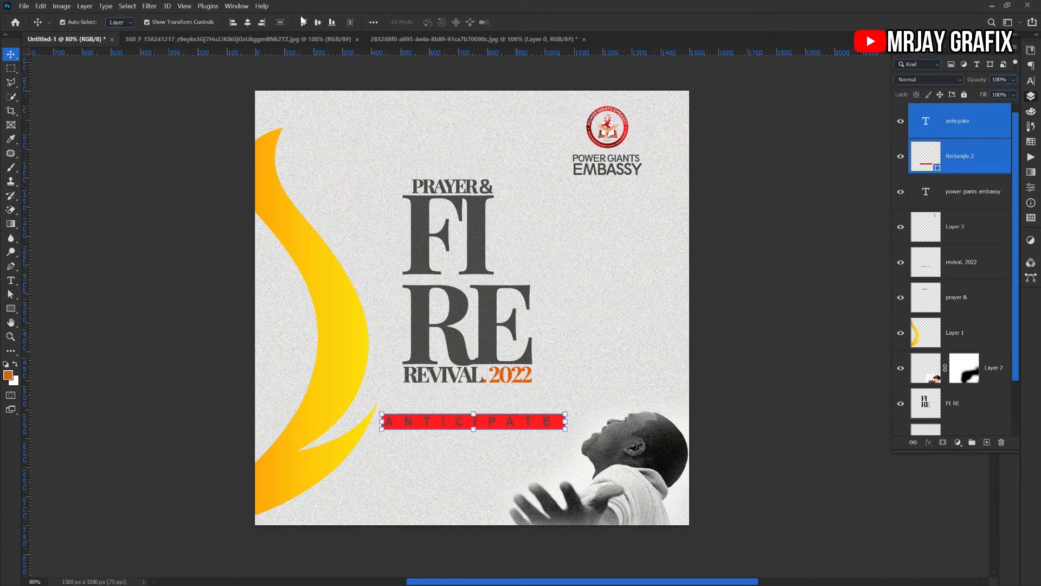
{"action": "left_click", "coordinate": [247, 23]}
Step: Change the ANTICIPATE text colour to white ffffff
{"action": "left_click", "coordinate": [422, 426]}
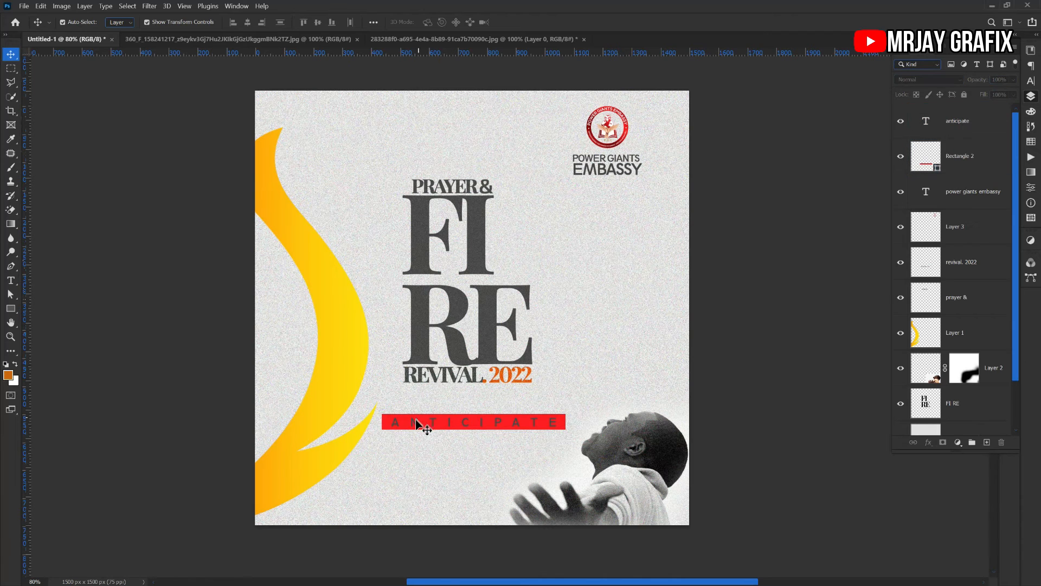
{"action": "left_click", "coordinate": [1030, 80]}
{"action": "left_click", "coordinate": [991, 118]}
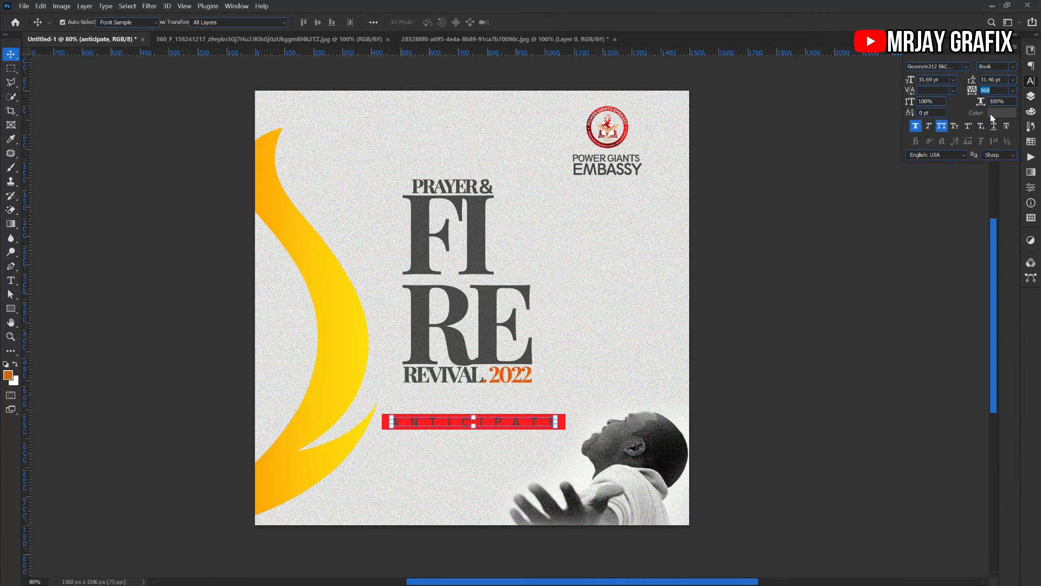
{"action": "left_click_drag", "start_coordinate": [708, 307], "coordinate": [671, 184]}
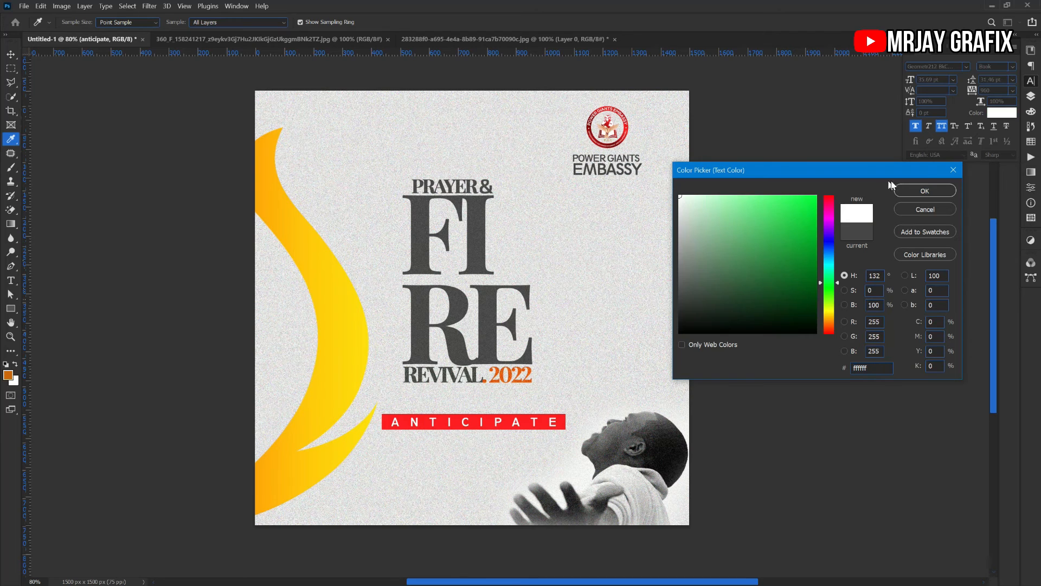
{"action": "left_click", "coordinate": [926, 194]}
Step: Reduce the ANTICIPATE text's tracking to 680 and centre it horizontally in the red bar again
{"action": "left_click_drag", "start_coordinate": [974, 92], "coordinate": [969, 96]}
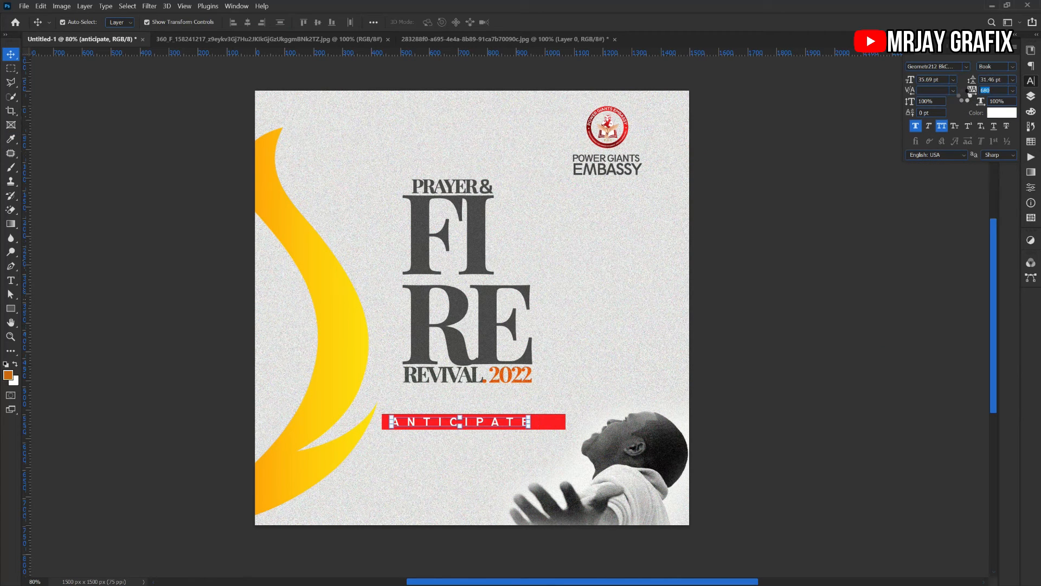
{"action": "left_click_drag", "start_coordinate": [459, 461], "coordinate": [440, 423]}
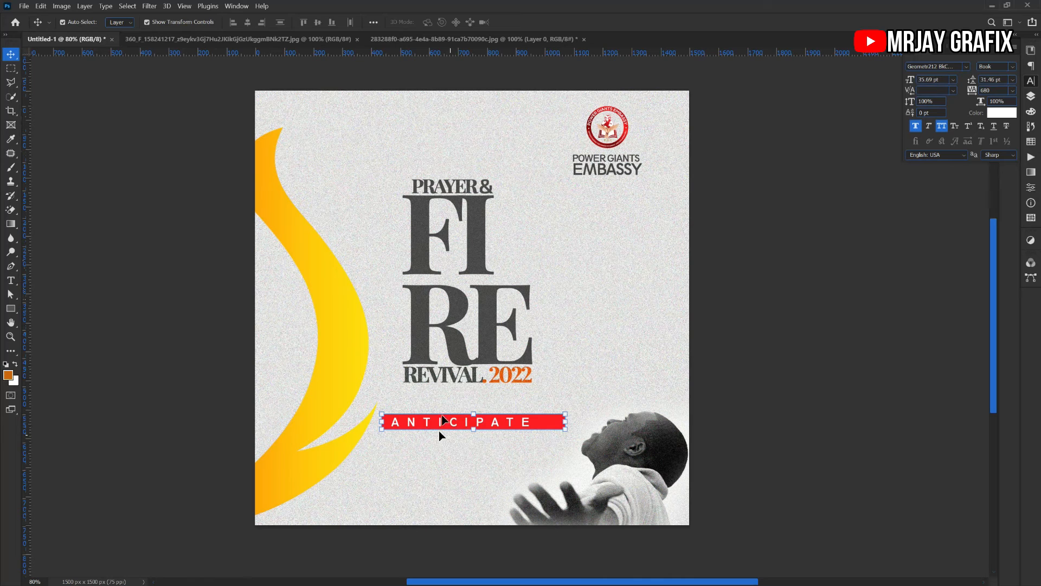
{"action": "left_click", "coordinate": [247, 22]}
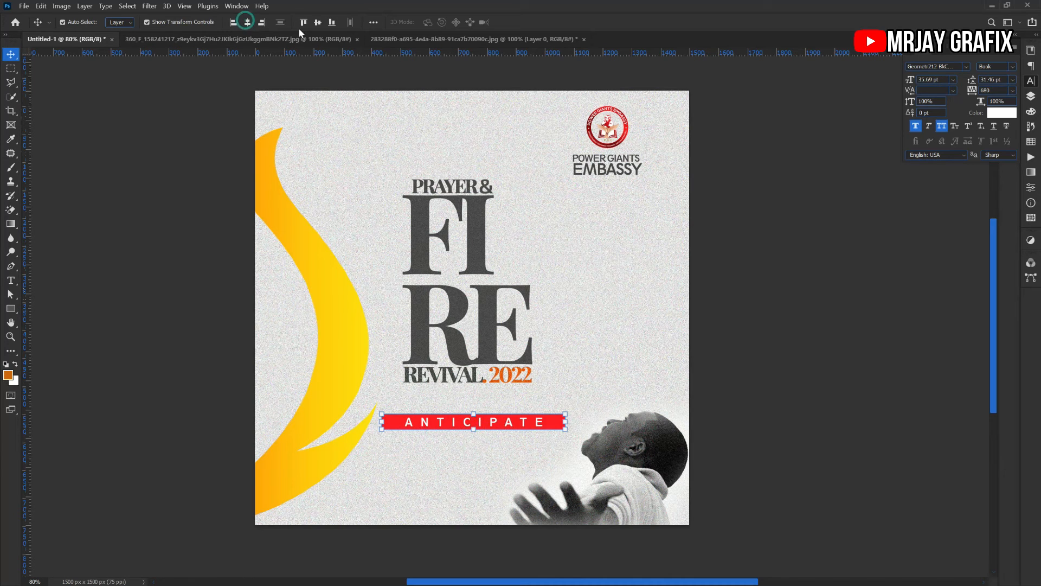
{"action": "left_click", "coordinate": [142, 239]}
Step: Add a vertical guide at 50% of the canvas width
{"action": "left_click", "coordinate": [183, 6]}
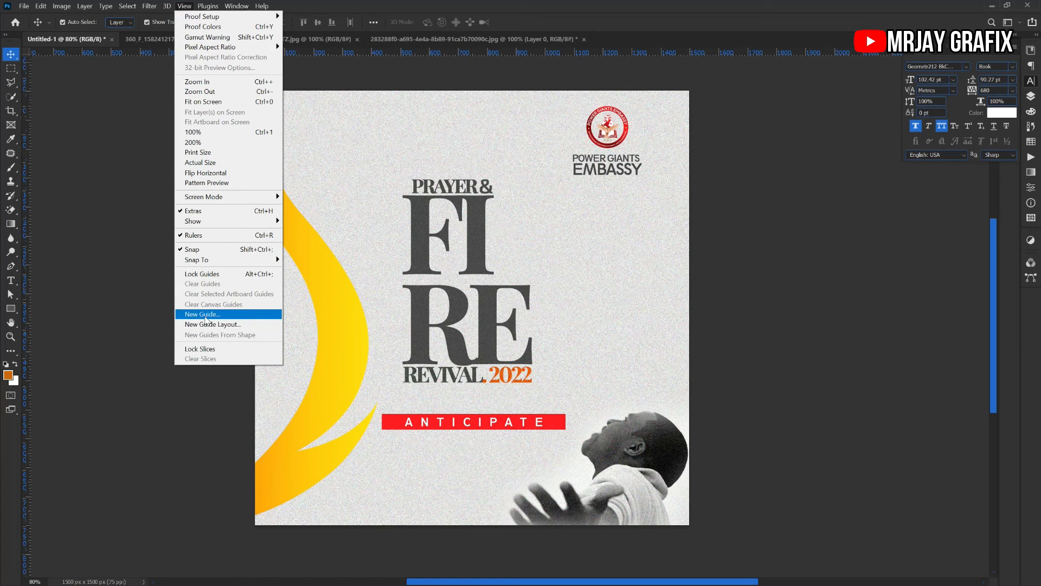
{"action": "left_click", "coordinate": [203, 316]}
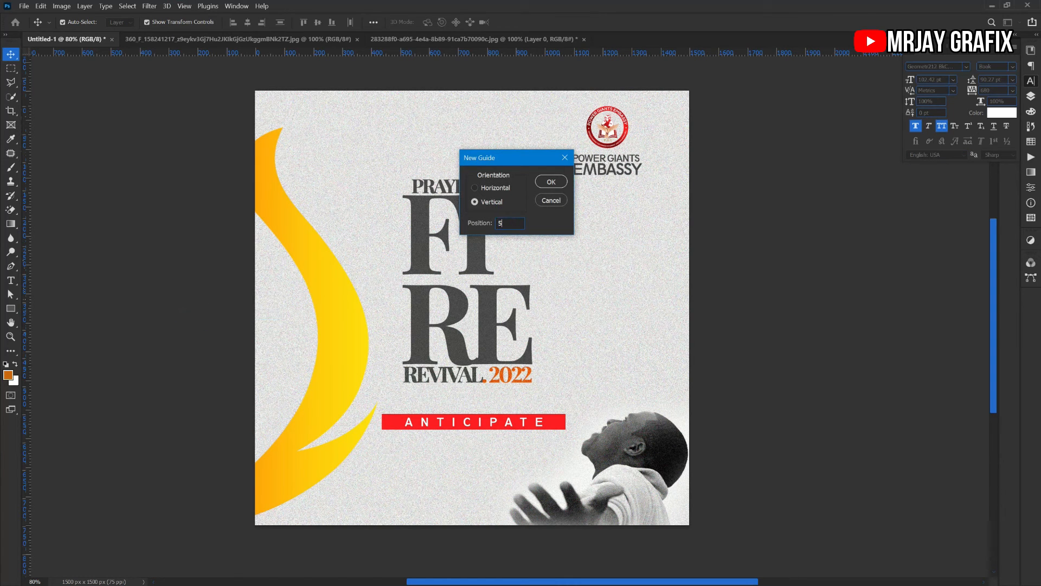
{"action": "type", "text": "50%"}
{"action": "key", "text": "Return"}
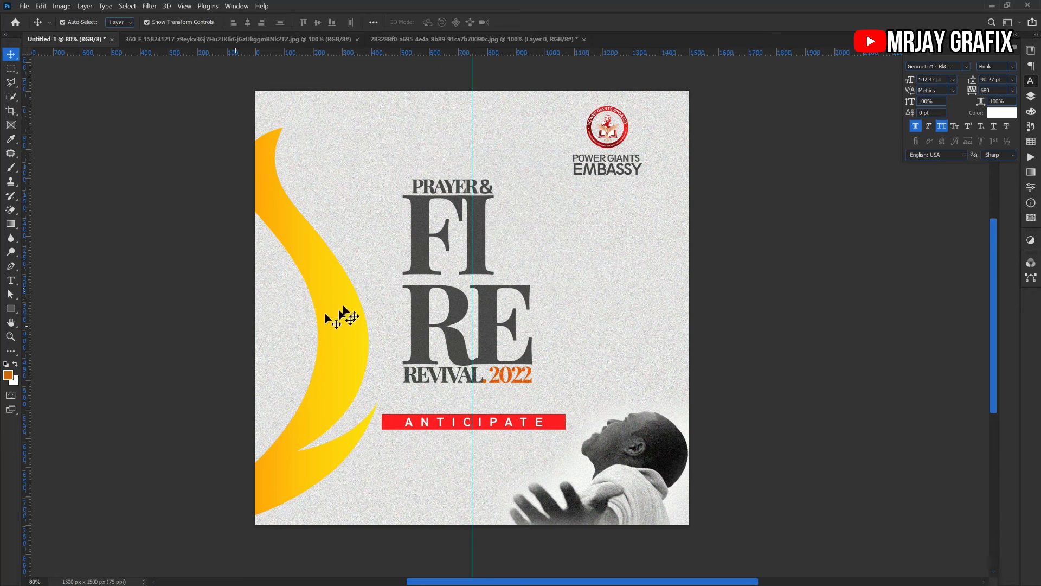
Step: Nudge the FIRE lettering to the right until it is centred on the vertical guide
{"action": "left_click", "coordinate": [425, 267]}
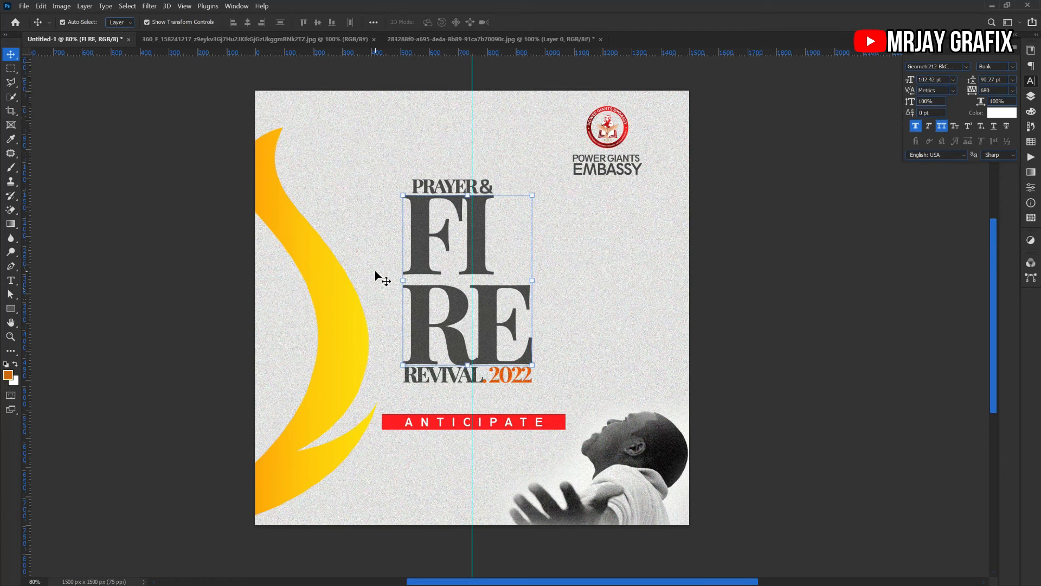
{"action": "key", "text": "Right"}
{"action": "key", "text": "Right"}
{"action": "key", "text": "Right"}
{"action": "key", "text": "Right"}
{"action": "key", "text": "Right"}
{"action": "key", "text": "Right"}
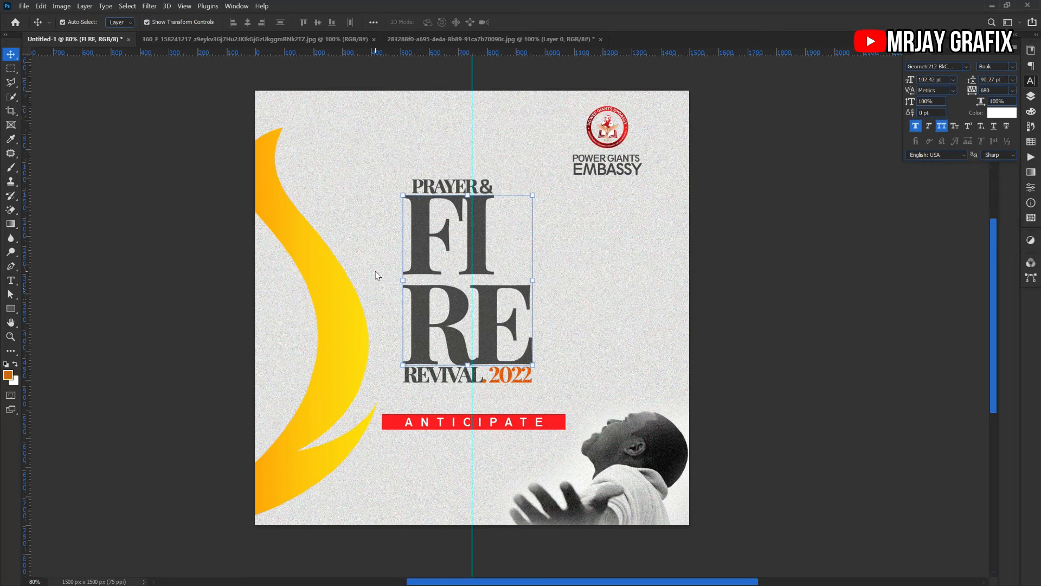
{"action": "key", "text": "Right"}
{"action": "key", "text": "Right"}
{"action": "key", "text": "Right"}
{"action": "key", "text": "Right"}
{"action": "key", "text": "Right"}
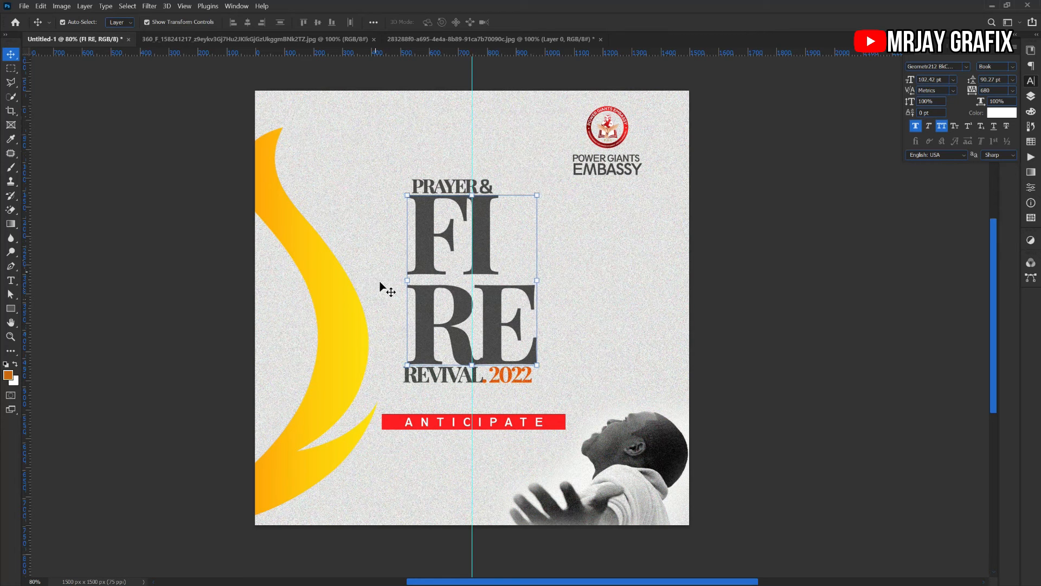
Step: Nudge the REVIVAL. 2022 lettering to the right until it is centred under FIRE on the vertical guide
{"action": "left_click", "coordinate": [434, 366]}
{"action": "key", "text": "Right"}
{"action": "key", "text": "Right"}
{"action": "key", "text": "Right"}
{"action": "key", "text": "Right"}
{"action": "key", "text": "Right"}
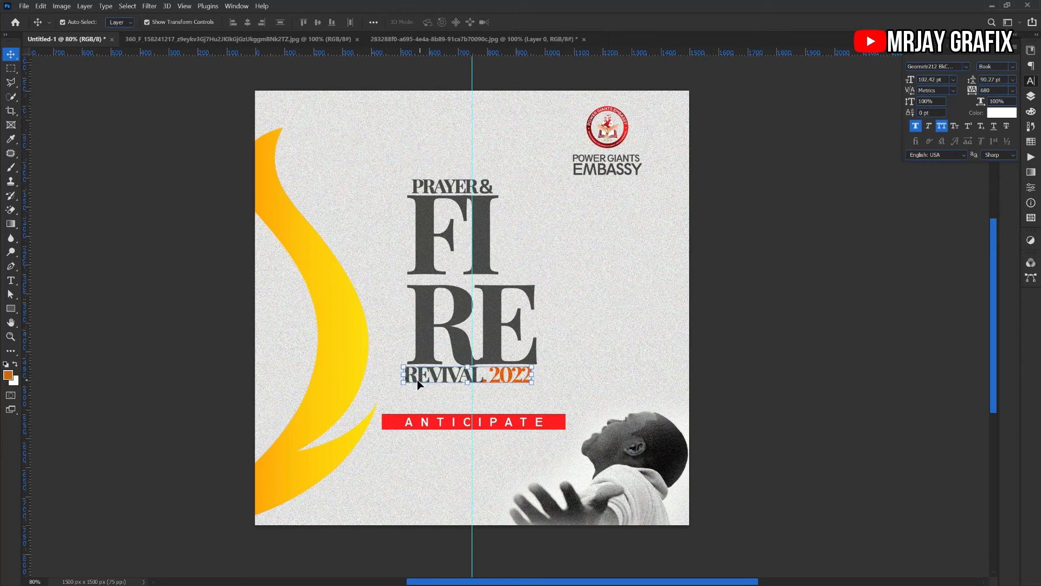
{"action": "key", "text": "Right"}
{"action": "key", "text": "Right"}
{"action": "key", "text": "Right"}
{"action": "key", "text": "Right"}
{"action": "key", "text": "Right"}
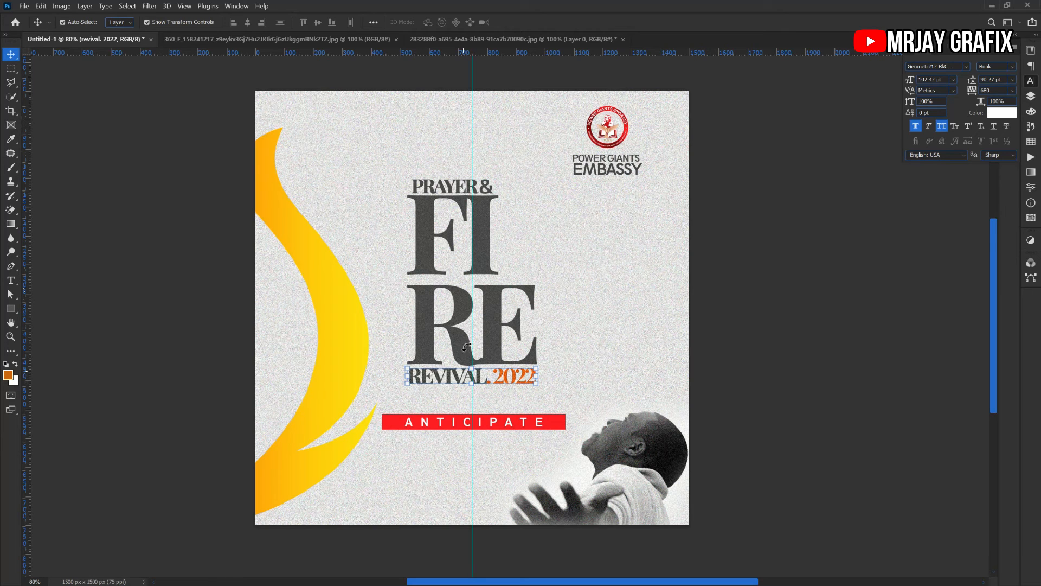
{"action": "left_click", "coordinate": [453, 185]}
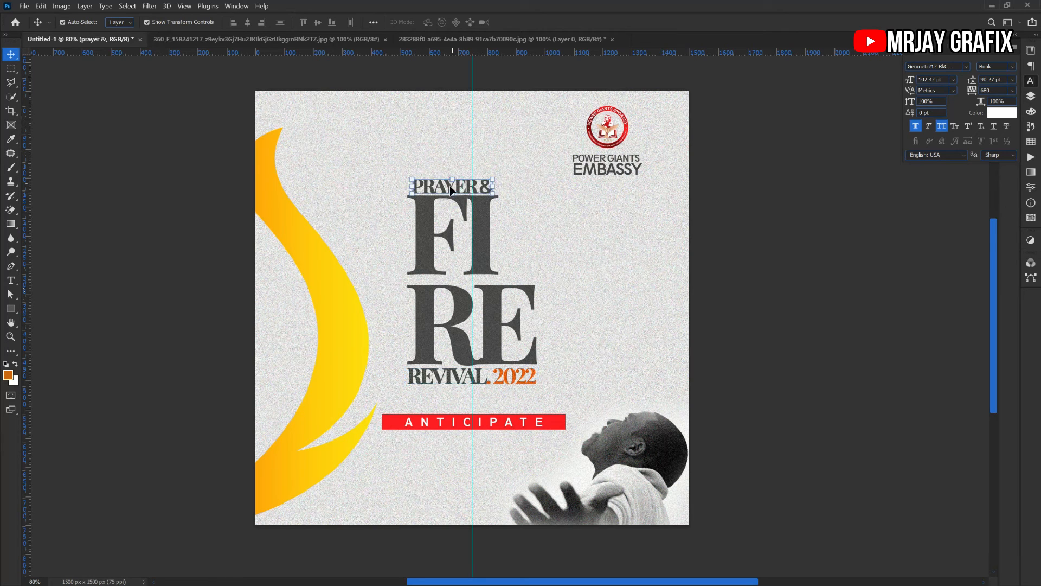
{"action": "left_click", "coordinate": [428, 187]}
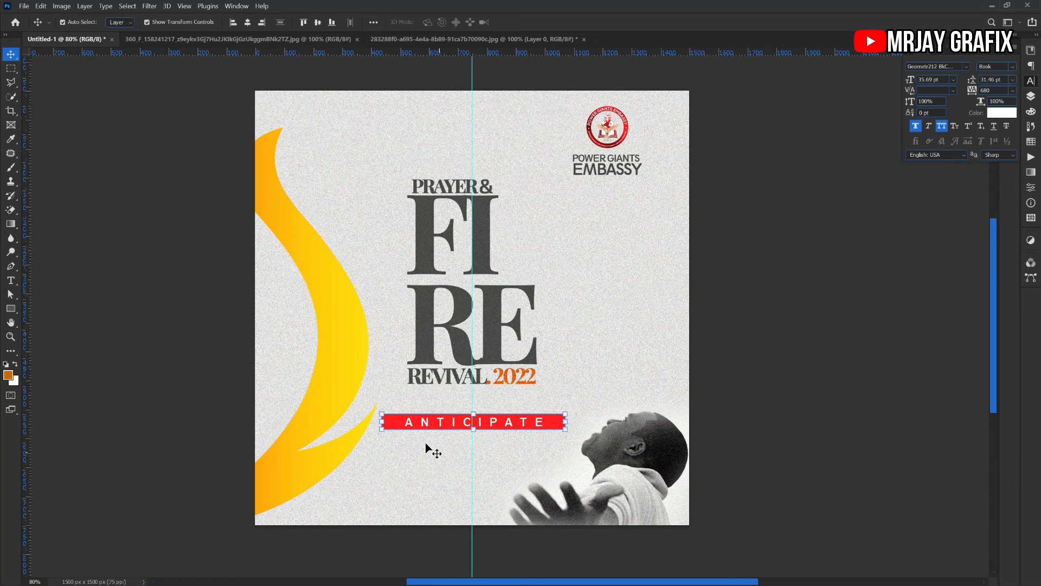
Step: Nudge the red bar and its ANTICIPATE text together to the left until they are centred on the vertical guide
{"action": "left_click", "coordinate": [405, 424]}
{"action": "left_click", "coordinate": [460, 424]}
{"action": "left_click_drag", "start_coordinate": [457, 423], "coordinate": [454, 423]}
{"action": "left_click", "coordinate": [425, 463]}
{"action": "left_click", "coordinate": [425, 422]}
{"action": "key", "text": "Left"}
{"action": "key", "text": "Left"}
{"action": "key", "text": "Left"}
{"action": "key", "text": "Left"}
{"action": "key", "text": "Left"}
{"action": "key", "text": "Left"}
{"action": "left_click", "coordinate": [428, 458]}
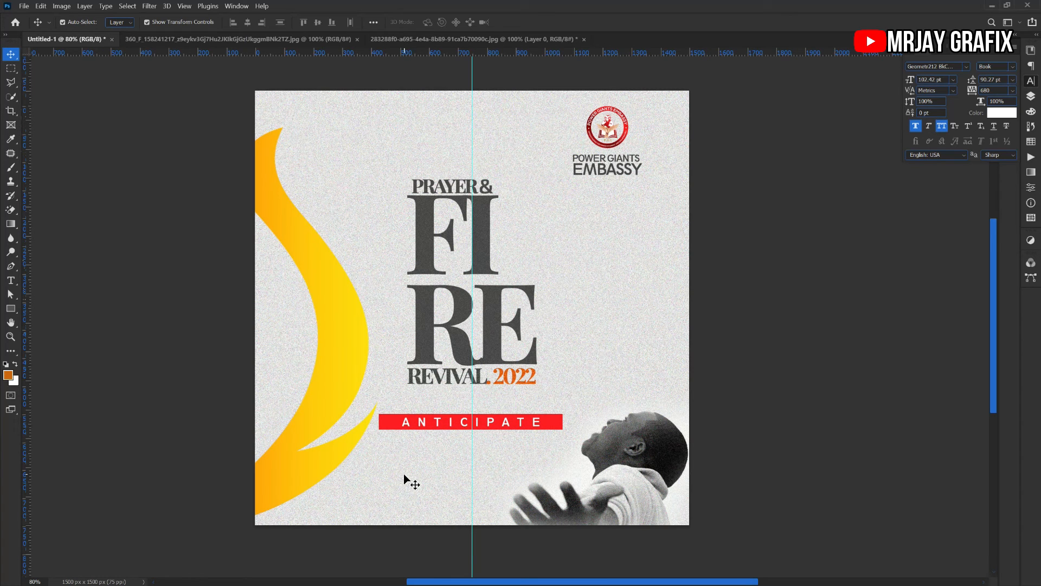
Step: Nudge the POWER GIANTS EMBASSY text upward so it sits closer beneath the round logo
{"action": "scroll", "coordinate": [355, 385], "scroll_direction": "down", "scroll_amount": 1}
{"action": "scroll", "coordinate": [345, 325], "scroll_direction": "up", "scroll_amount": 1}
{"action": "left_click", "coordinate": [606, 174]}
{"action": "key", "text": "Up"}
{"action": "key", "text": "Up"}
{"action": "key", "text": "Up"}
{"action": "key", "text": "Up"}
{"action": "key", "text": "Up"}
{"action": "key", "text": "Up"}
{"action": "key", "text": "Up"}
{"action": "key", "text": "Up"}
{"action": "key", "text": "Up"}
{"action": "key", "text": "Up"}
{"action": "key", "text": "Up"}
{"action": "left_click", "coordinate": [212, 251]}
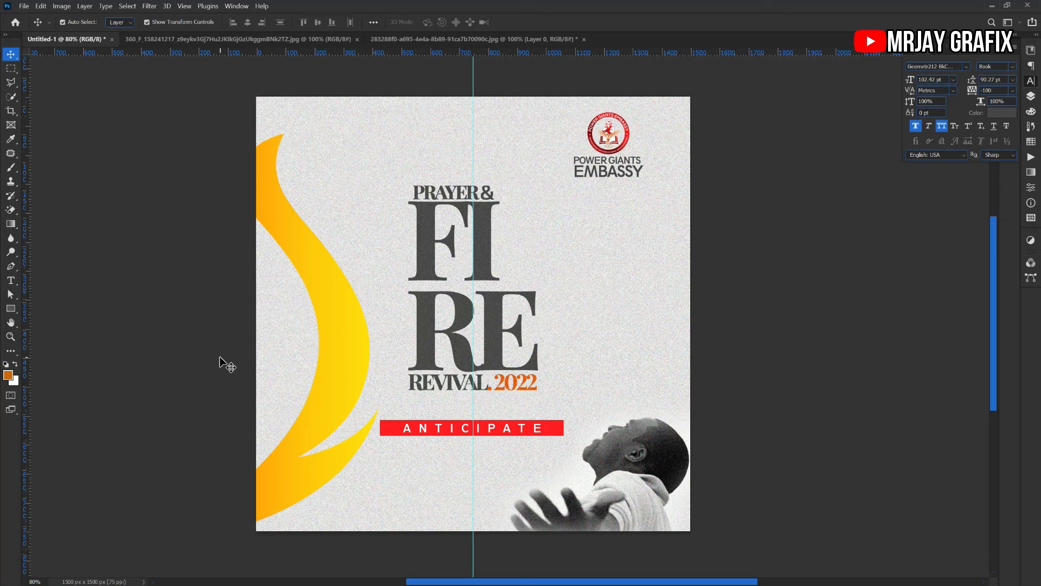
Step: Apply the last Add Noise filter to the PRAYER & lettering and to the REVIVAL. 2022 lettering
{"action": "left_click", "coordinate": [428, 194]}
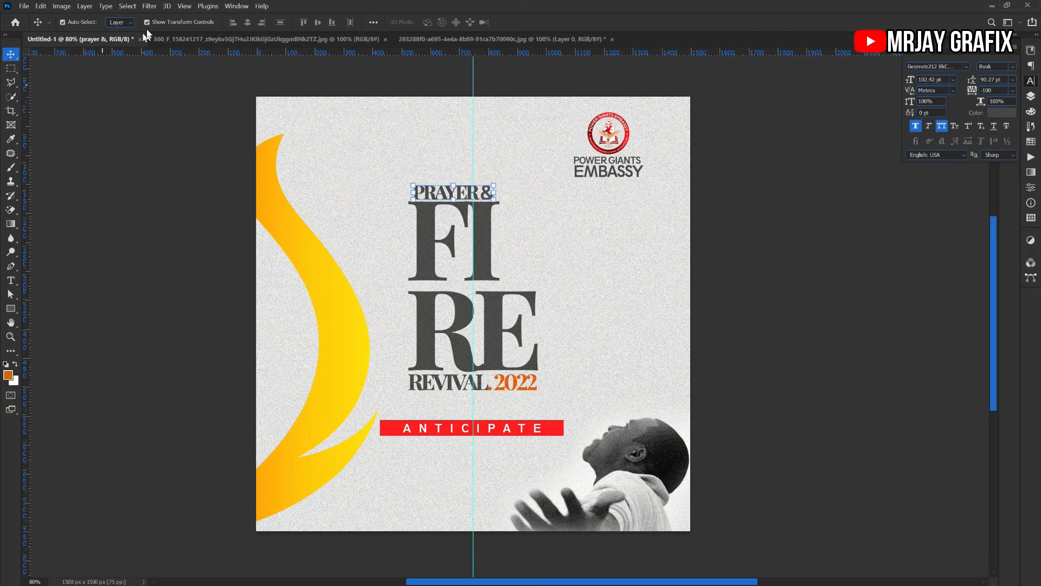
{"action": "left_click", "coordinate": [150, 6]}
{"action": "left_click", "coordinate": [150, 6]}
{"action": "left_click", "coordinate": [437, 387]}
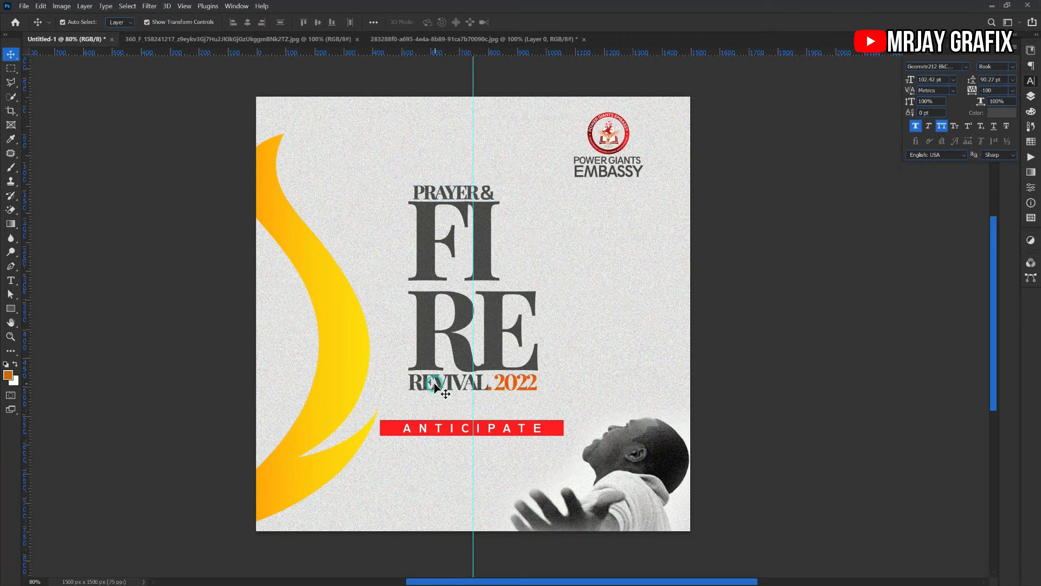
{"action": "left_click", "coordinate": [150, 5]}
{"action": "left_click", "coordinate": [150, 6]}
Step: Rasterize the red bar's shape layer, Rectangle 2, and apply the last Add Noise filter to it
{"action": "left_click", "coordinate": [434, 430]}
{"action": "left_click", "coordinate": [147, 7]}
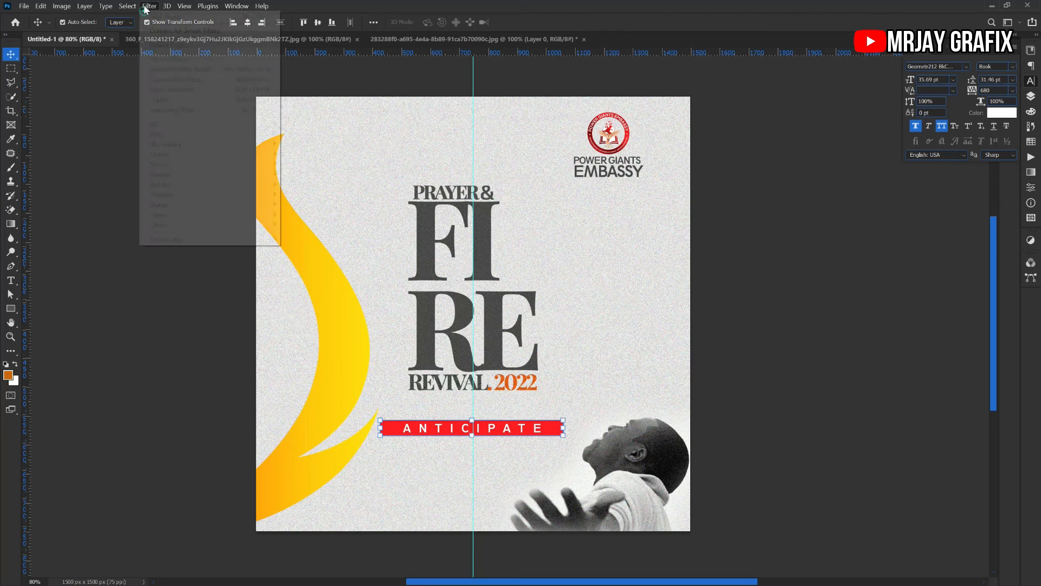
{"action": "left_click", "coordinate": [296, 420]}
{"action": "left_click", "coordinate": [384, 437]}
{"action": "left_click", "coordinate": [389, 431]}
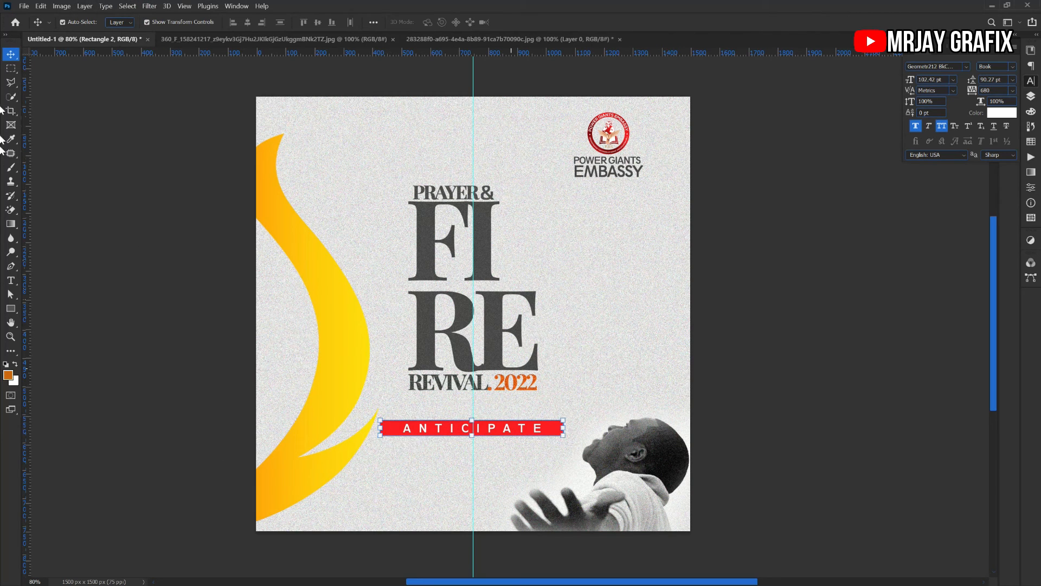
{"action": "left_click", "coordinate": [1031, 97]}
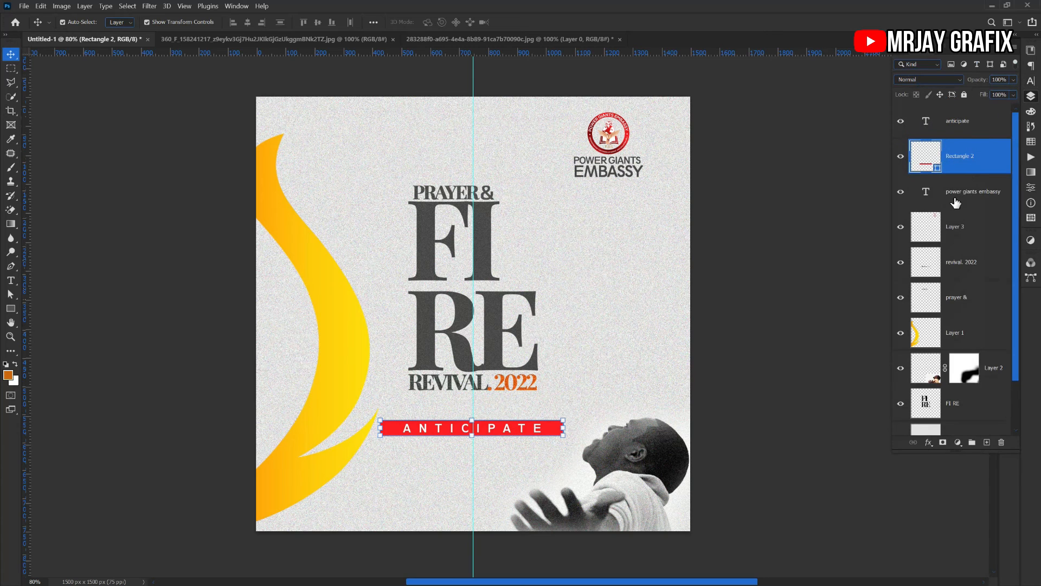
{"action": "right_click", "coordinate": [992, 145]}
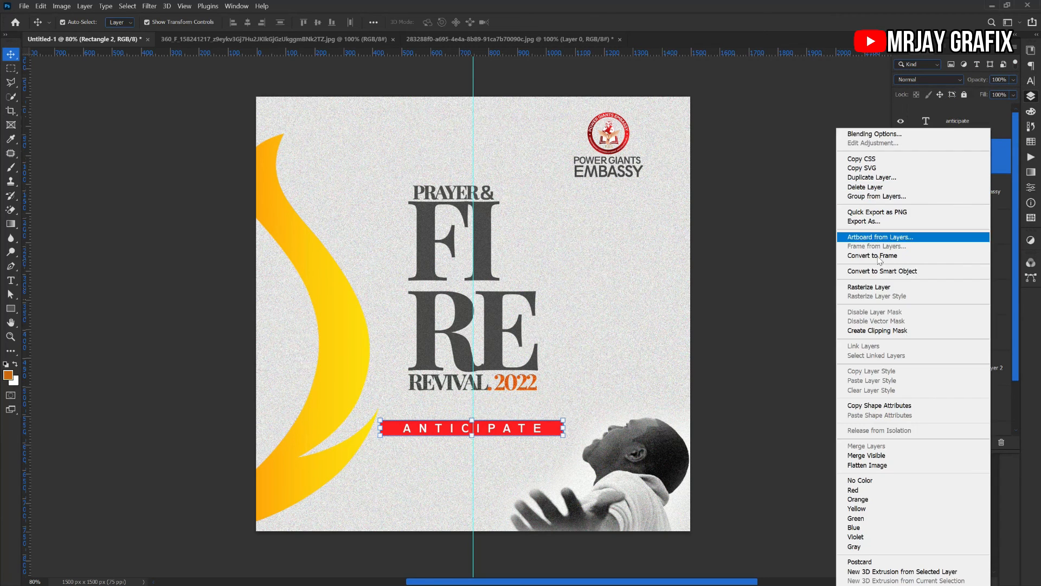
{"action": "left_click", "coordinate": [864, 287]}
{"action": "left_click", "coordinate": [146, 8]}
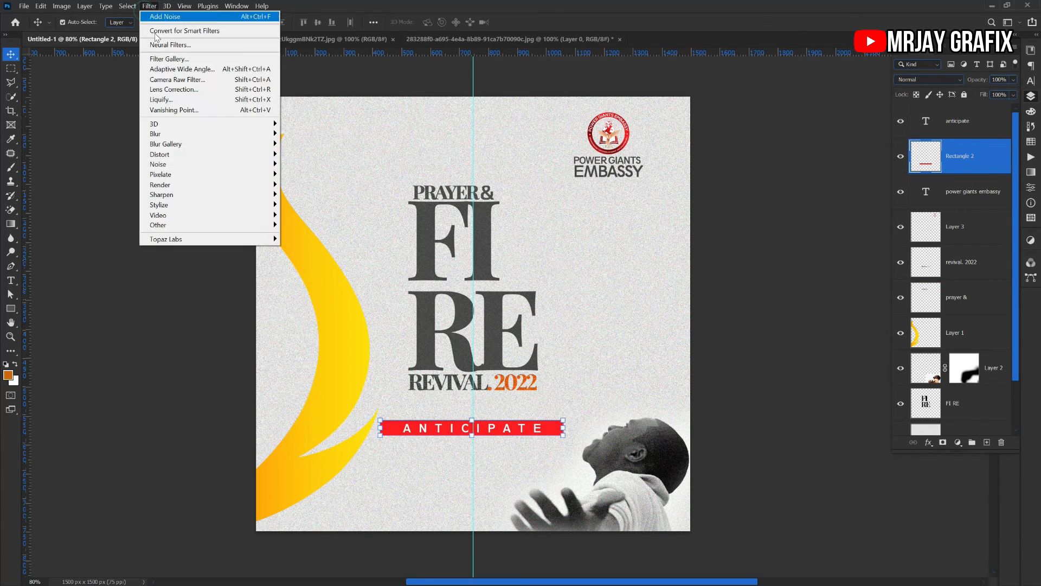
{"action": "left_click", "coordinate": [163, 17]}
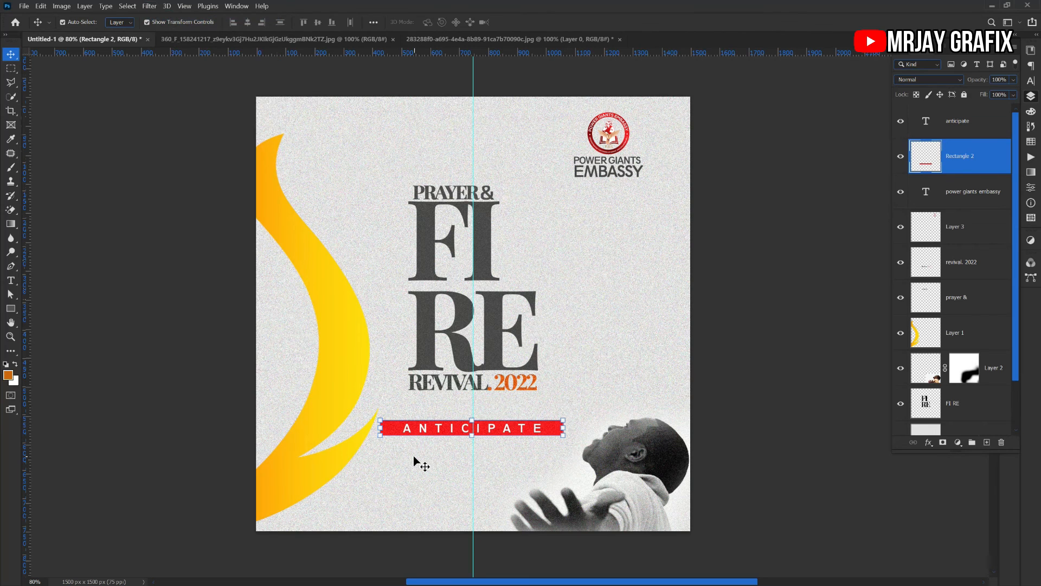
Step: Apply the last Add Noise filter to the ANTICIPATE text and the POWER GIANTS EMBASSY text, rasterizing both layers
{"action": "left_click", "coordinate": [435, 431]}
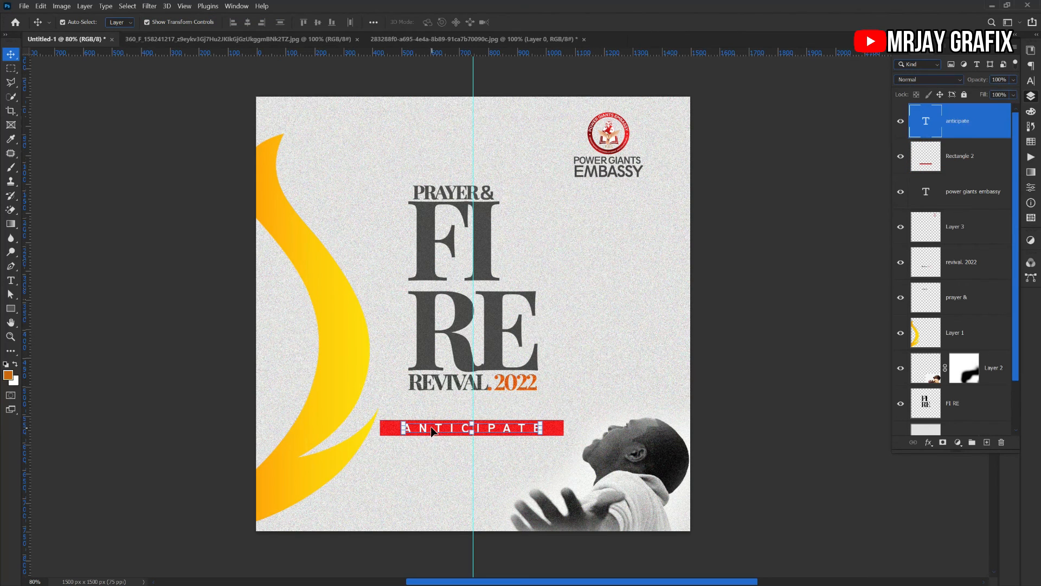
{"action": "left_click", "coordinate": [146, 8]}
{"action": "left_click", "coordinate": [164, 17]}
{"action": "left_click", "coordinate": [197, 358]}
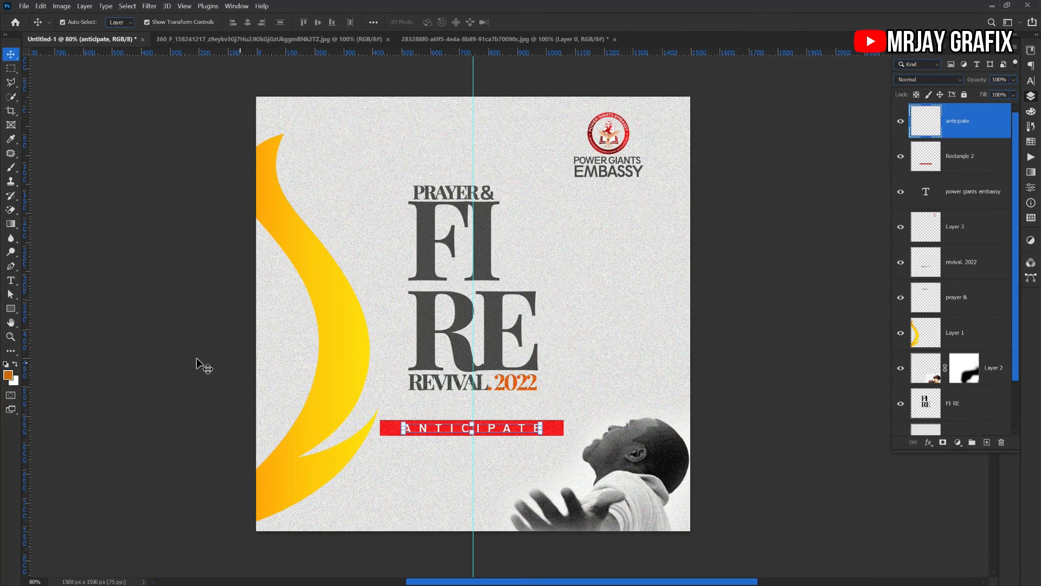
{"action": "left_click", "coordinate": [608, 158]}
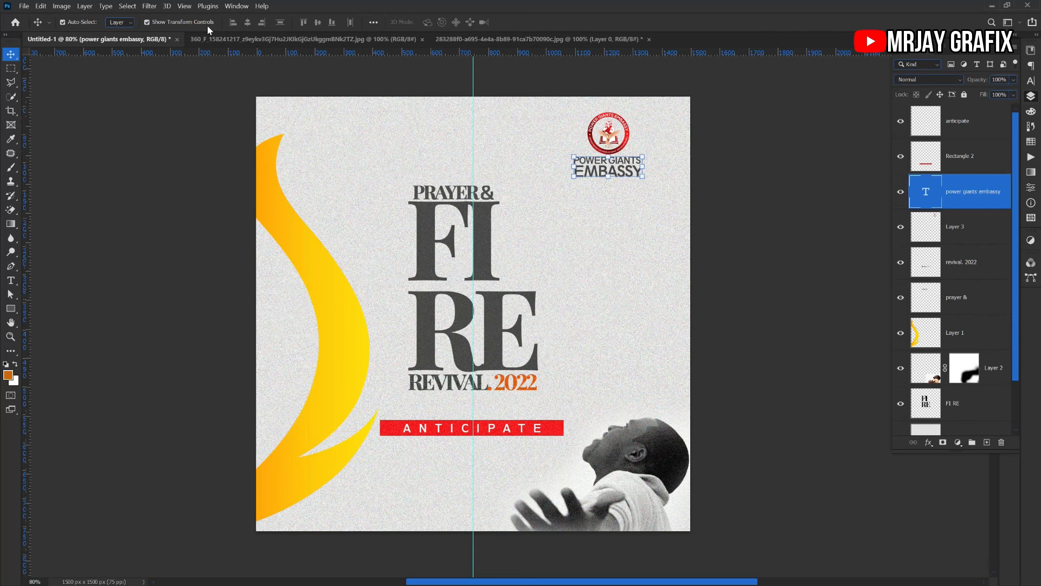
{"action": "left_click", "coordinate": [156, 7]}
{"action": "left_click", "coordinate": [165, 18]}
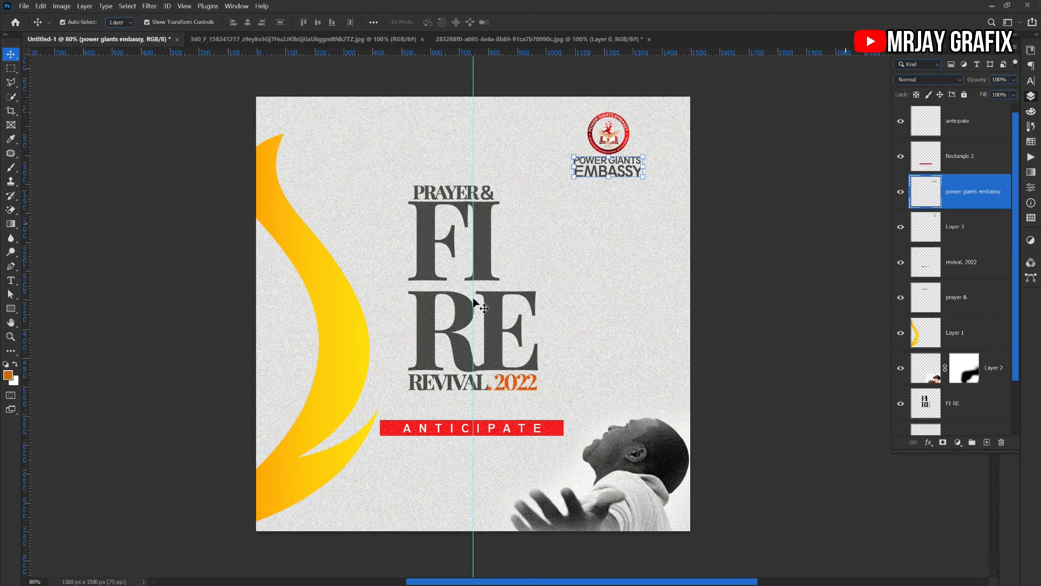
{"action": "left_click", "coordinate": [331, 312]}
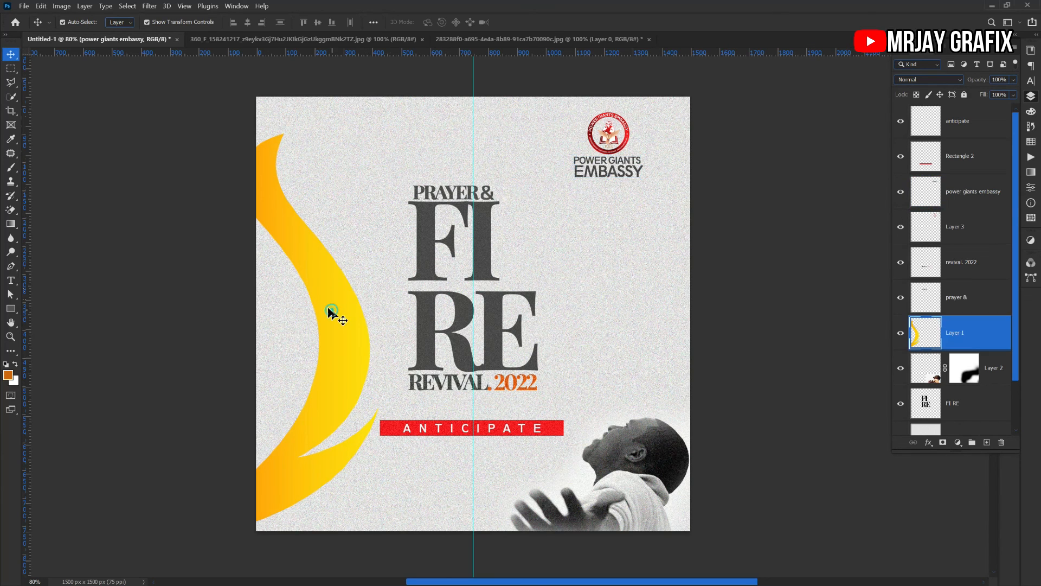
{"action": "left_click", "coordinate": [151, 8]}
{"action": "key", "text": "Escape"}
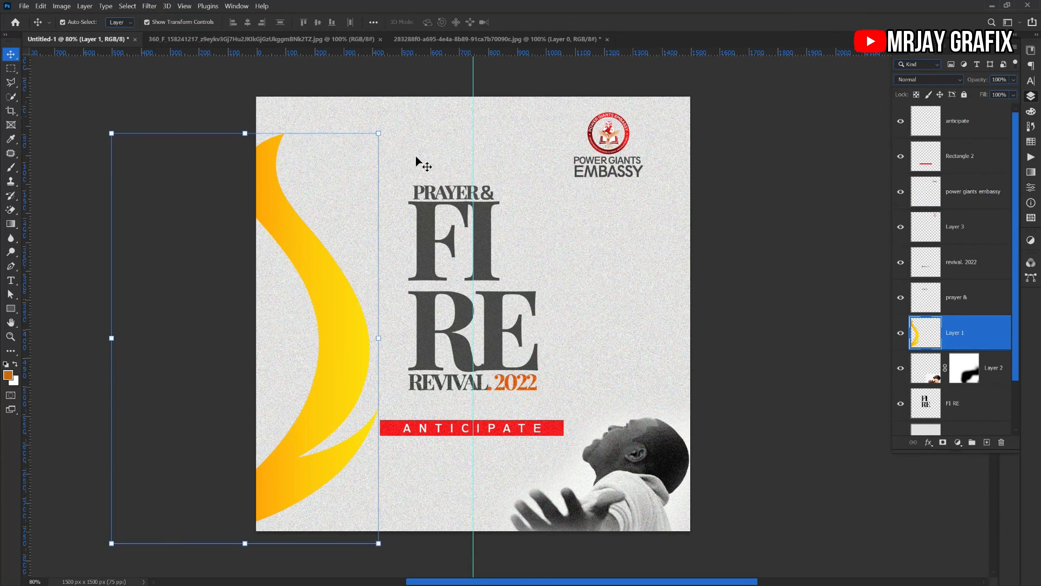
{"action": "left_click", "coordinate": [146, 248]}
{"action": "left_click", "coordinate": [295, 255]}
{"action": "left_click", "coordinate": [148, 6]}
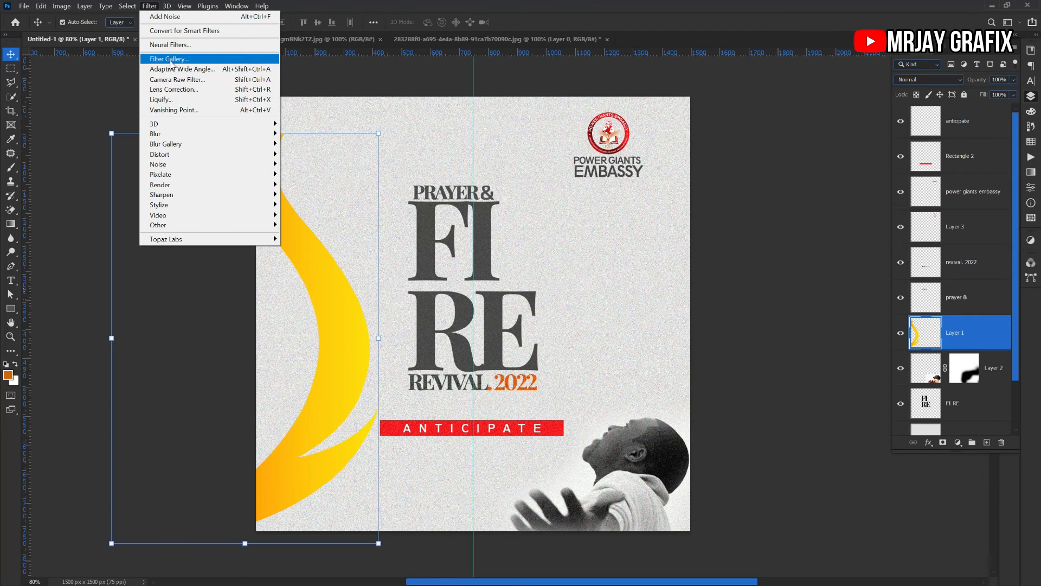
{"action": "left_click", "coordinate": [444, 9]}
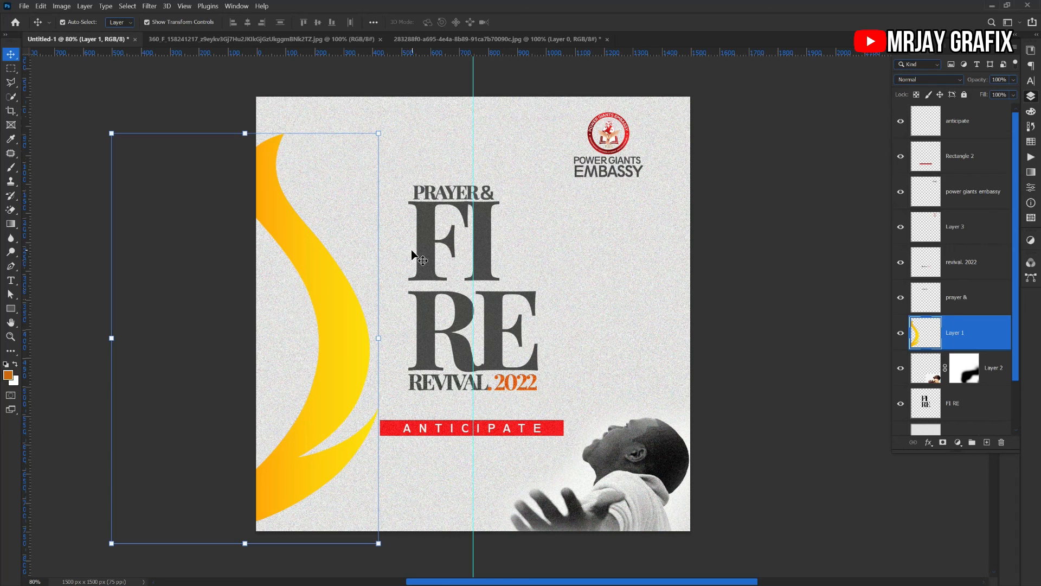
{"action": "left_click", "coordinate": [422, 259]}
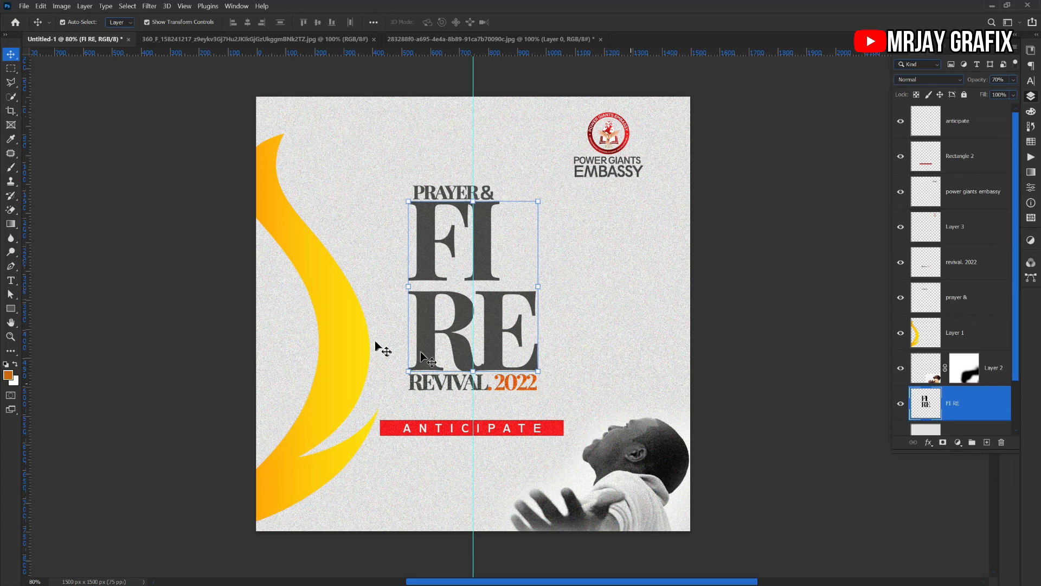
Step: Apply the last Add Noise filter to the yellow flame on Layer 1 and deselect it
{"action": "left_click", "coordinate": [336, 334]}
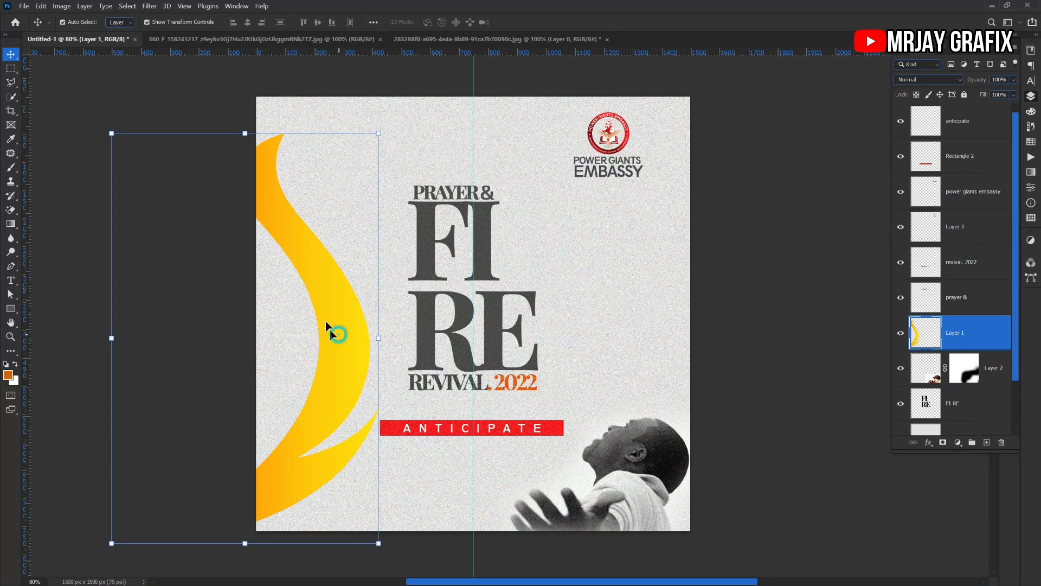
{"action": "left_click", "coordinate": [156, 7]}
{"action": "left_click", "coordinate": [158, 9]}
{"action": "left_click", "coordinate": [156, 232]}
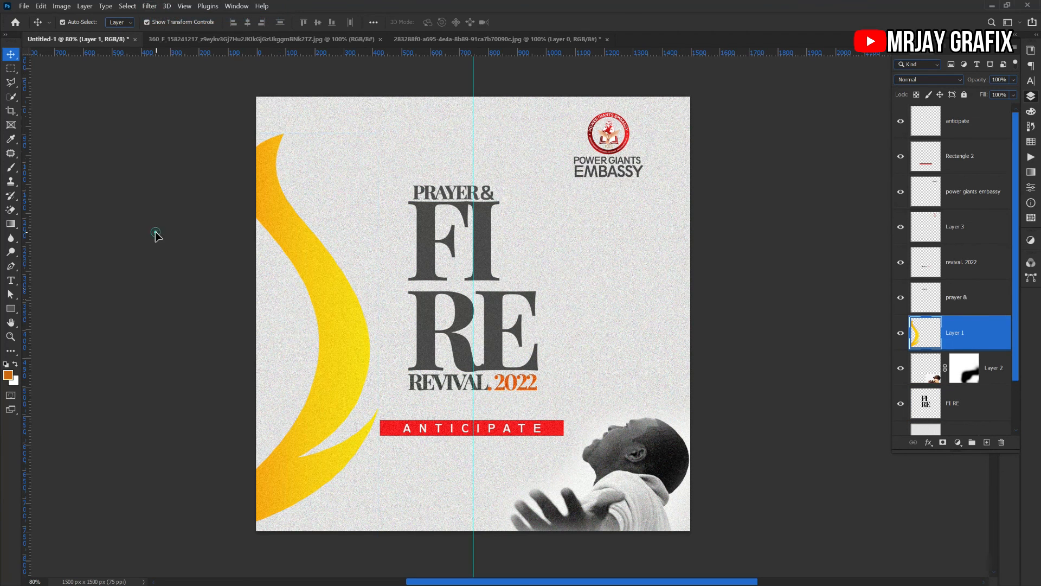
{"action": "scroll", "coordinate": [439, 368], "scroll_direction": "down", "scroll_amount": 1}
{"action": "scroll", "coordinate": [442, 411], "scroll_direction": "up", "scroll_amount": 1}
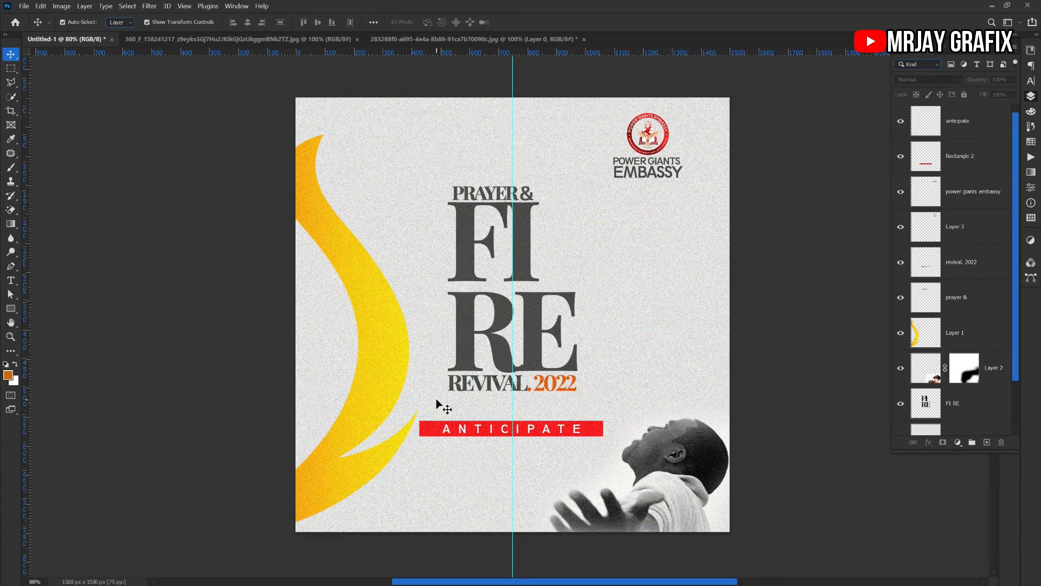
{"action": "scroll", "coordinate": [434, 404], "scroll_direction": "up", "scroll_amount": 1}
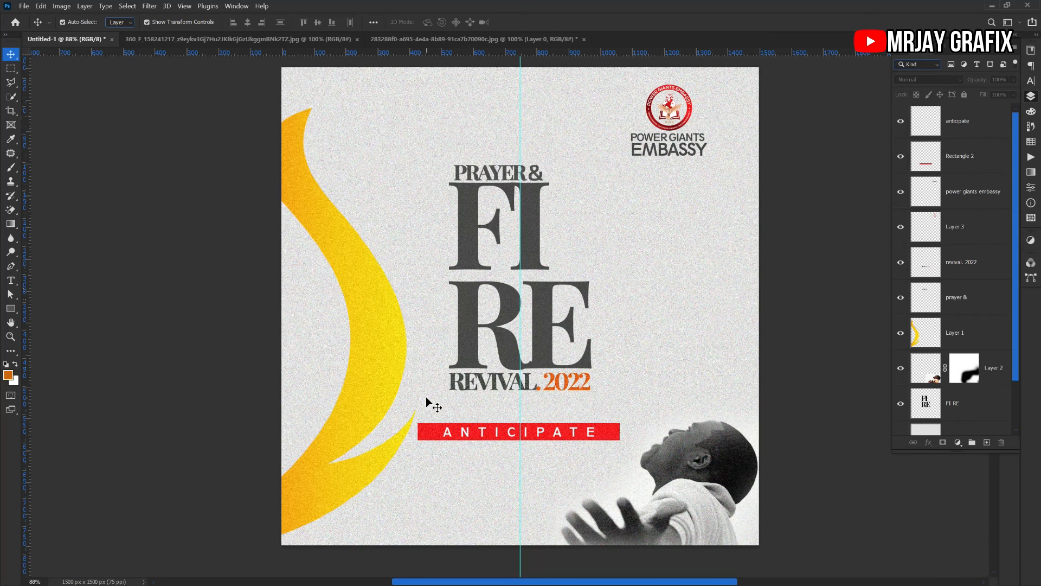